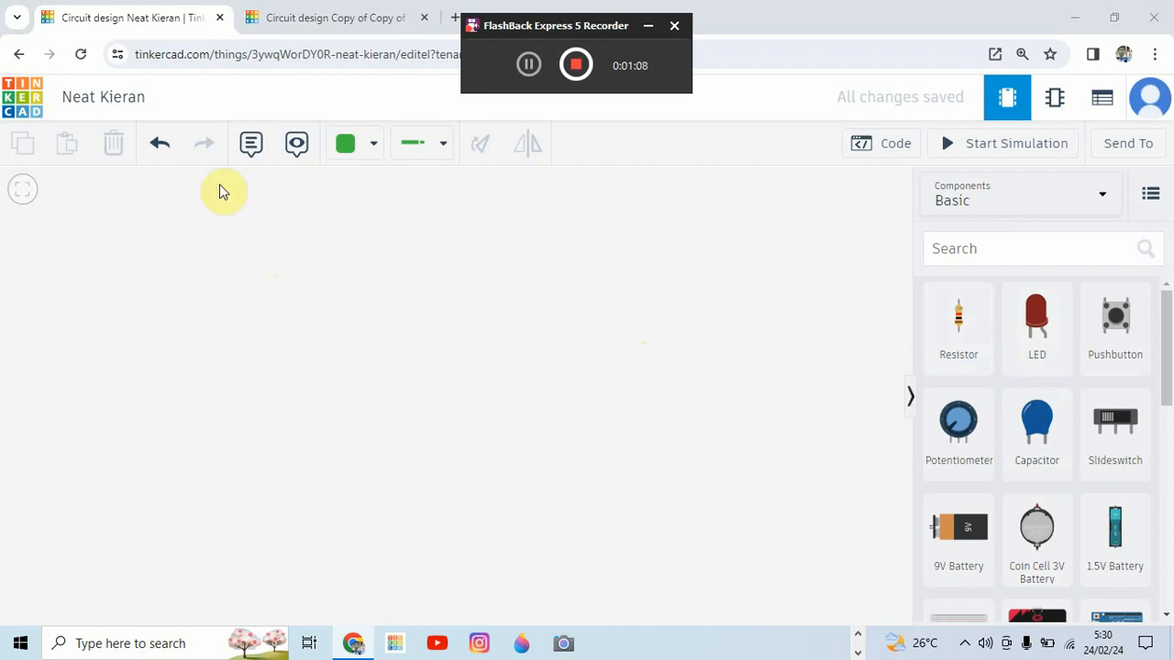
Leave the open circuit design and go back through the browsing history to the browser's new tab page
click(18, 52)
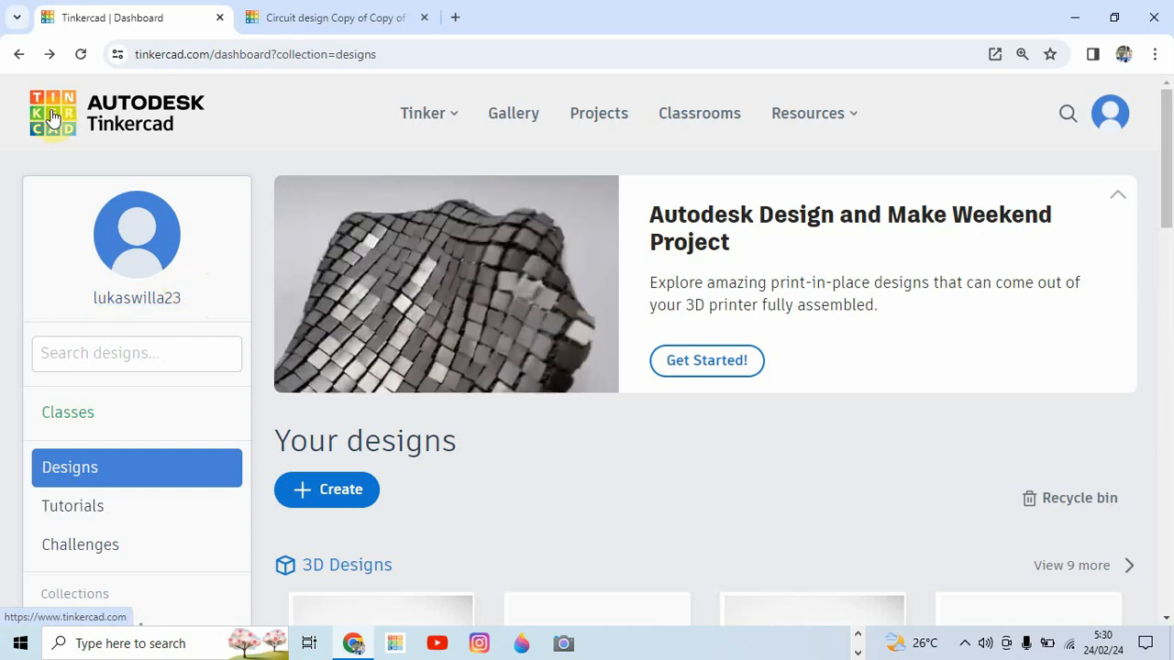
click(20, 57)
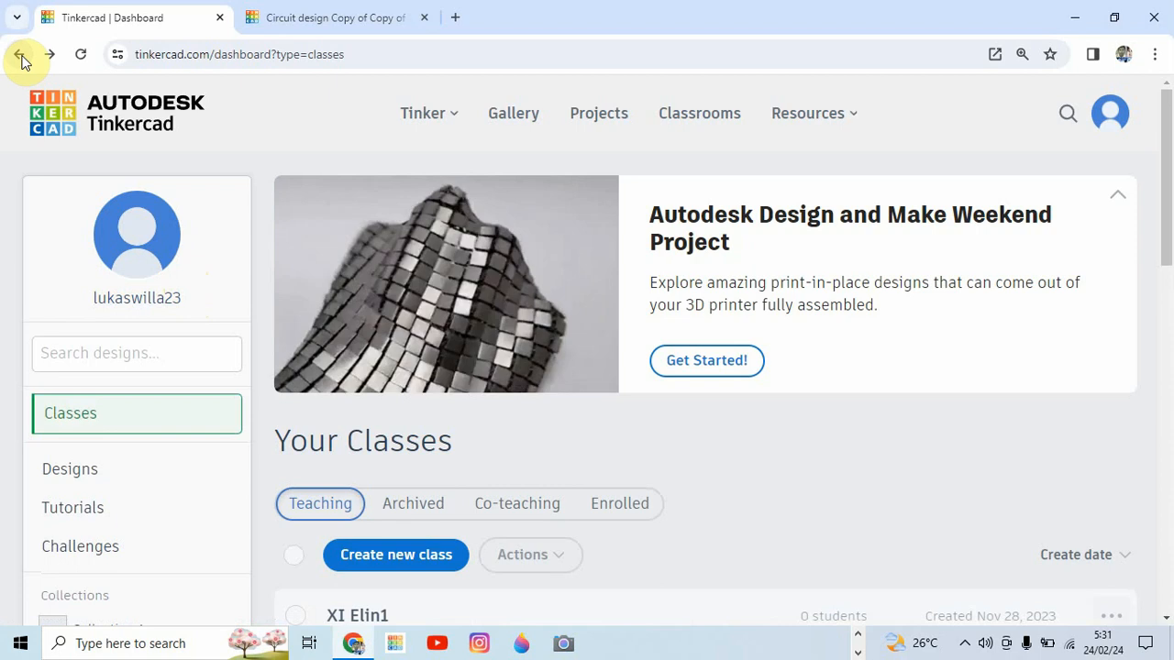
click(20, 56)
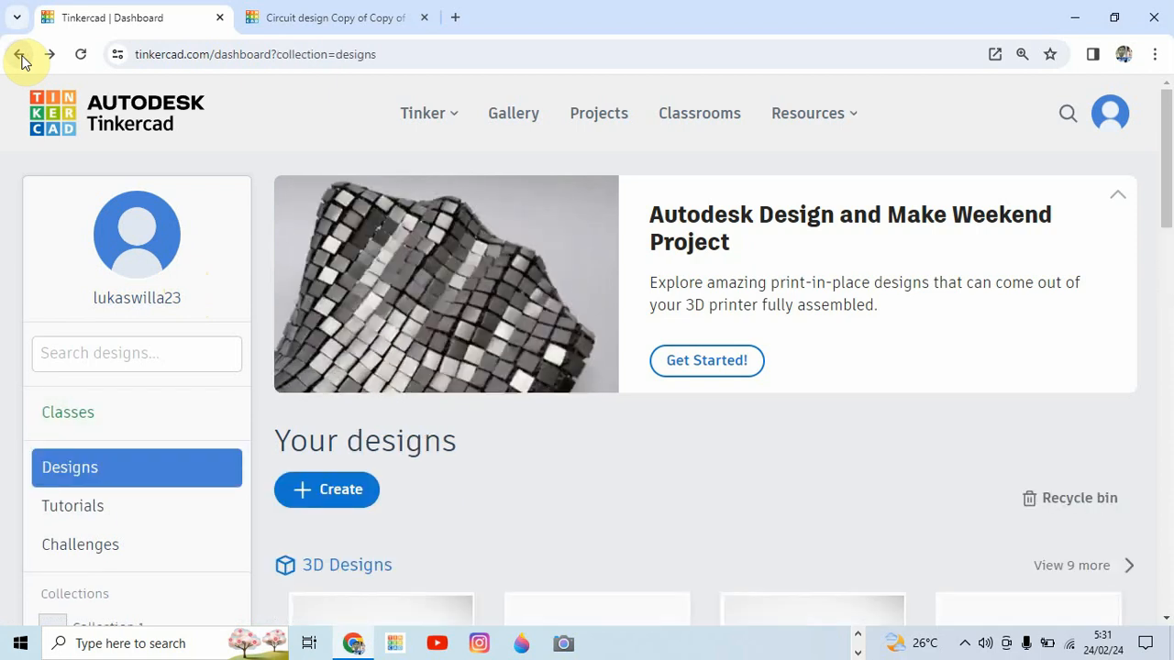
click(20, 57)
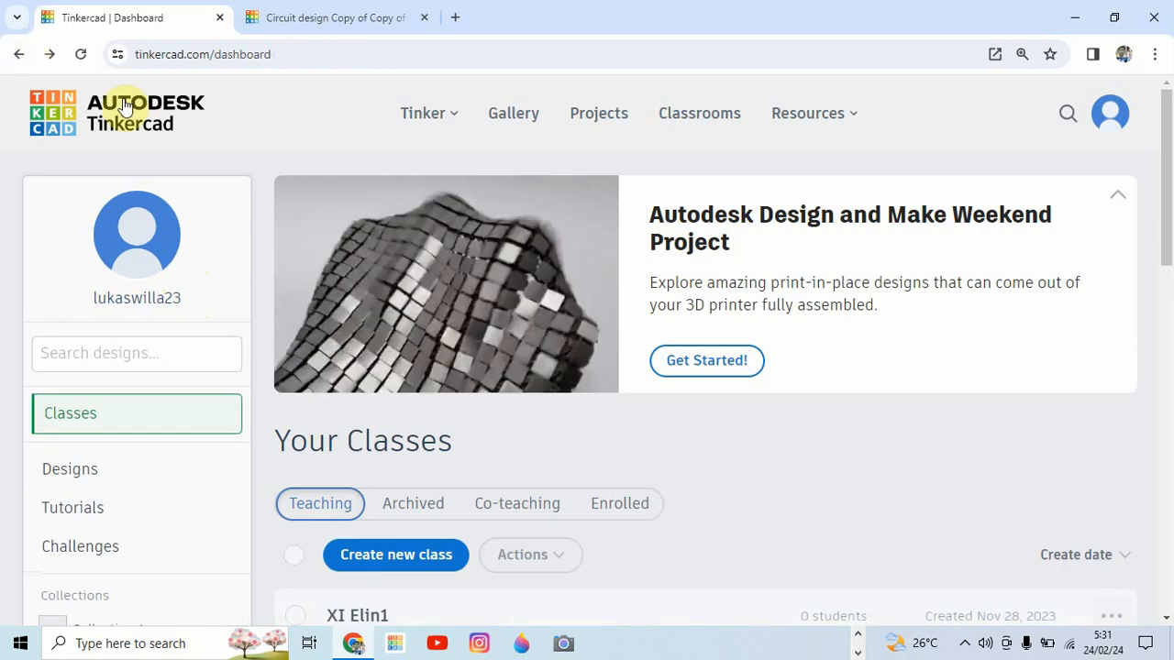
click(19, 56)
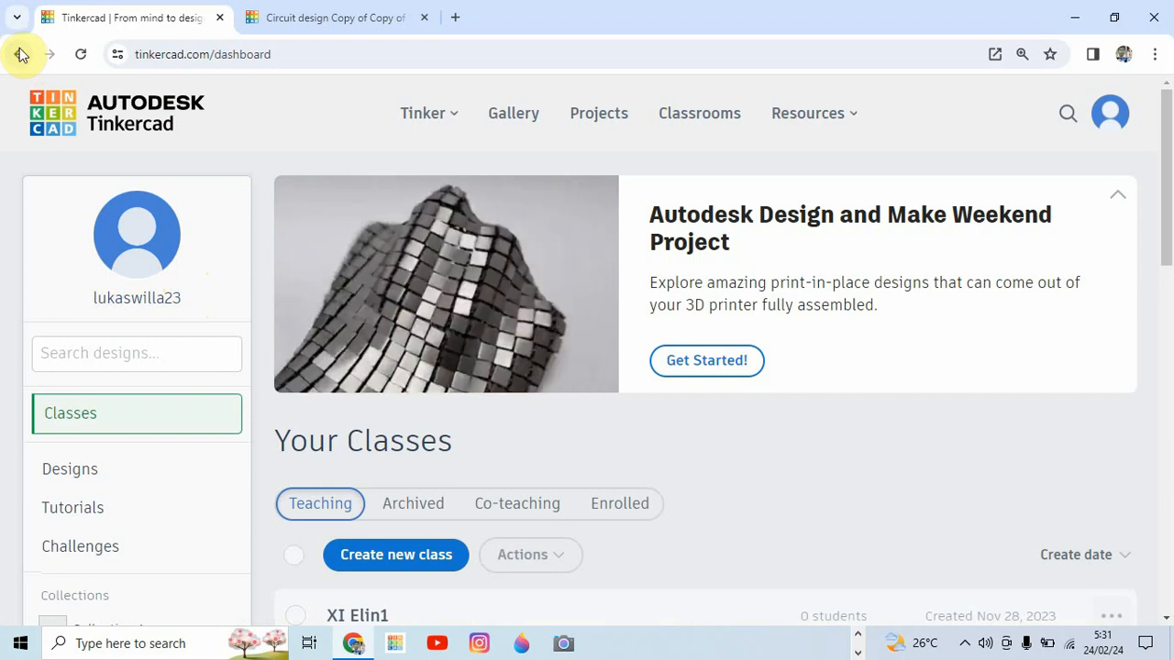
click(20, 55)
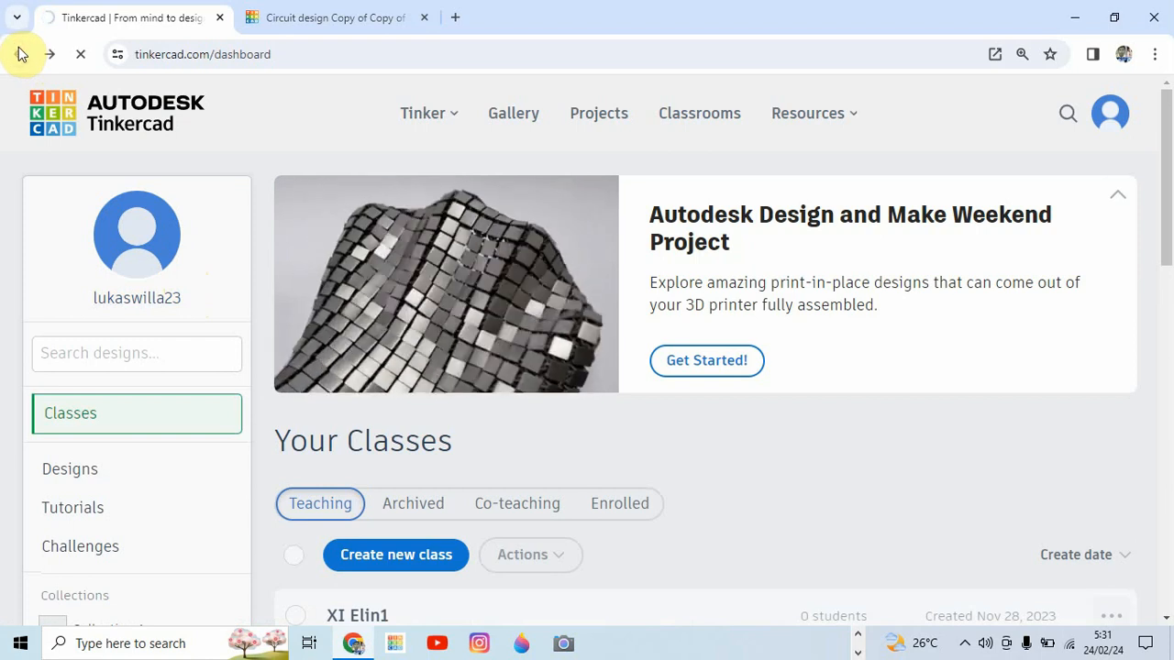
click(20, 55)
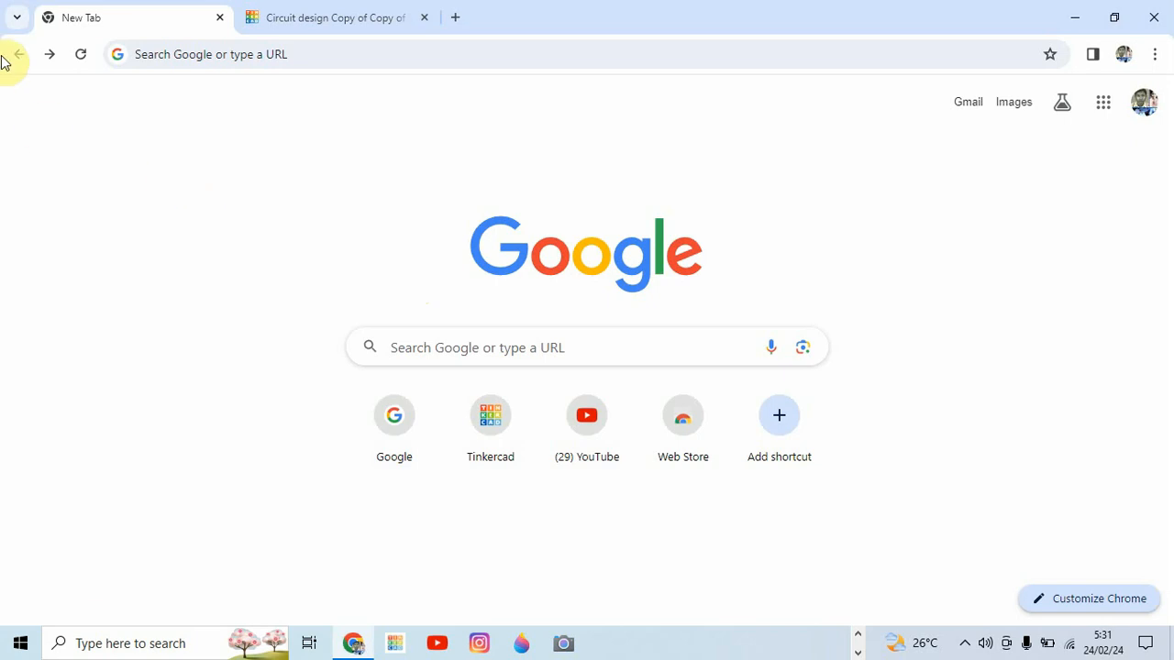
Return to the Tinkercad dashboard, show the Designs section and display the options for creating a new design
click(52, 55)
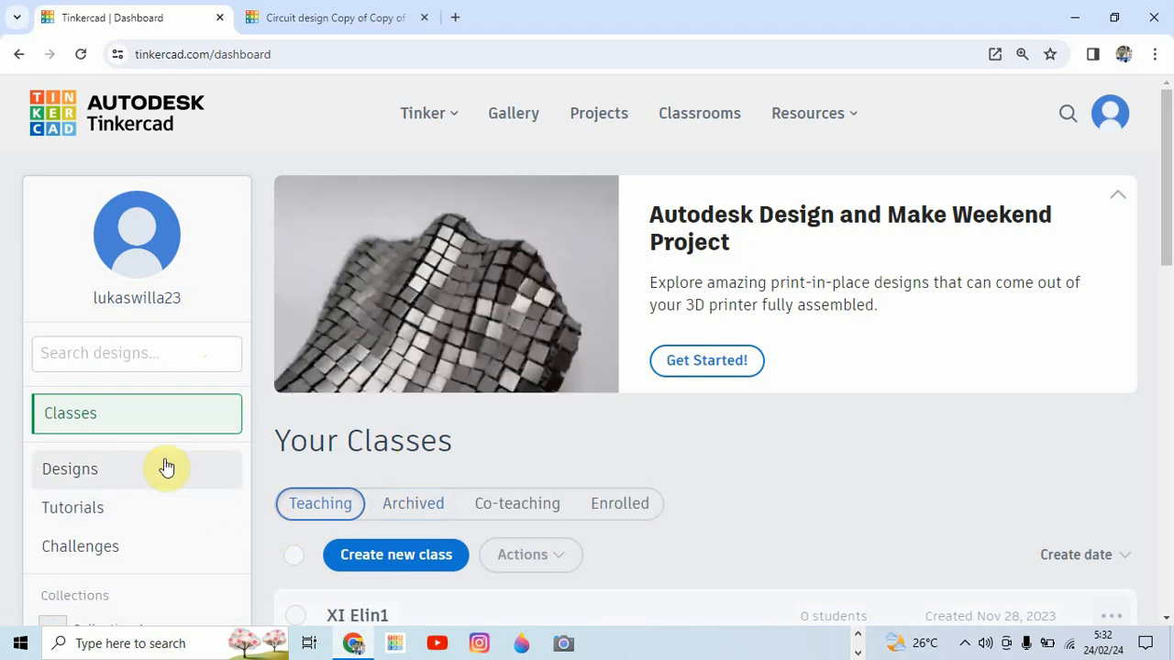
click(103, 478)
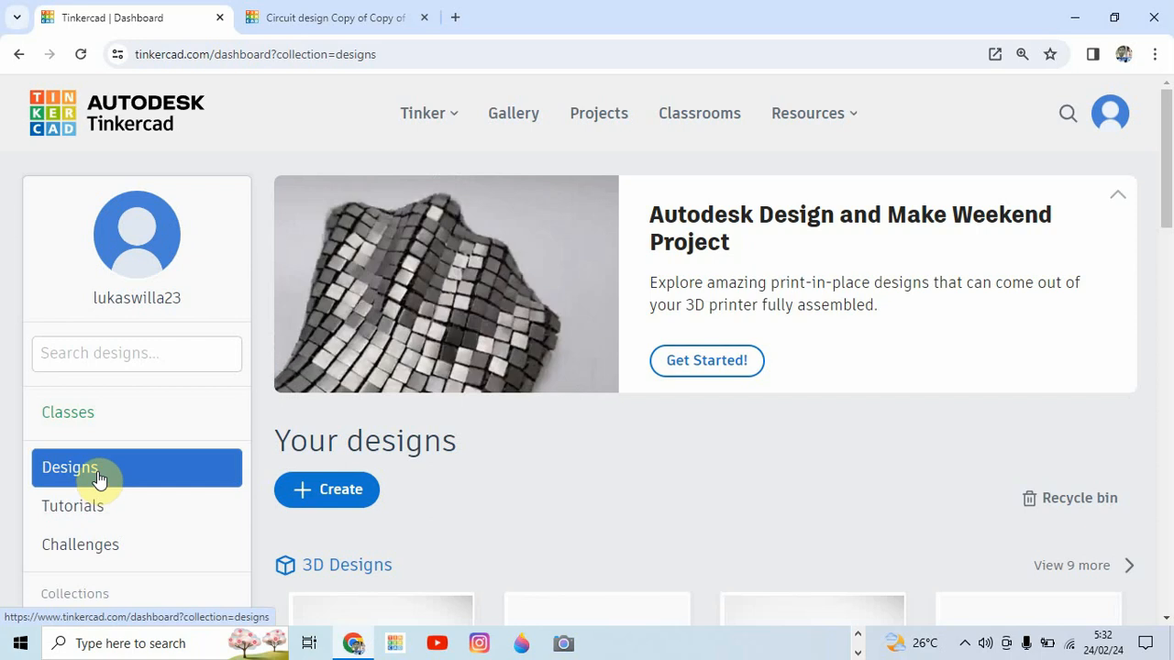
click(327, 498)
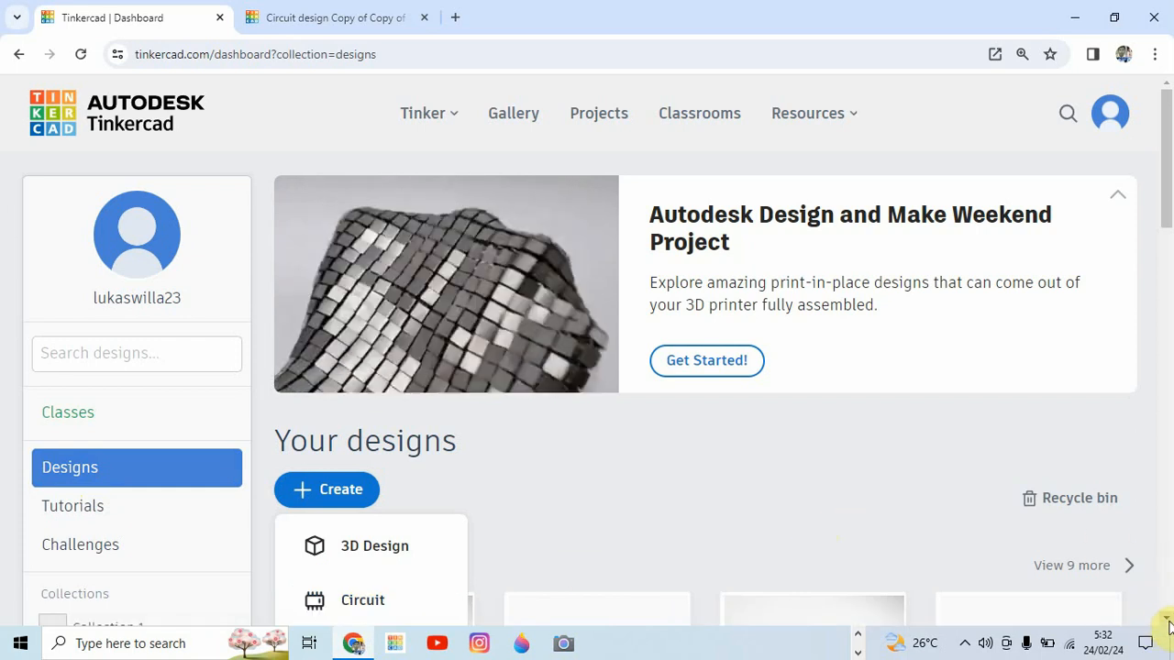
Look over the saved circuits and view the available actions for the "Copy of Copy of While Loop" circuit
scroll(1166, 623, down, 2)
scroll(1166, 622, down, 4)
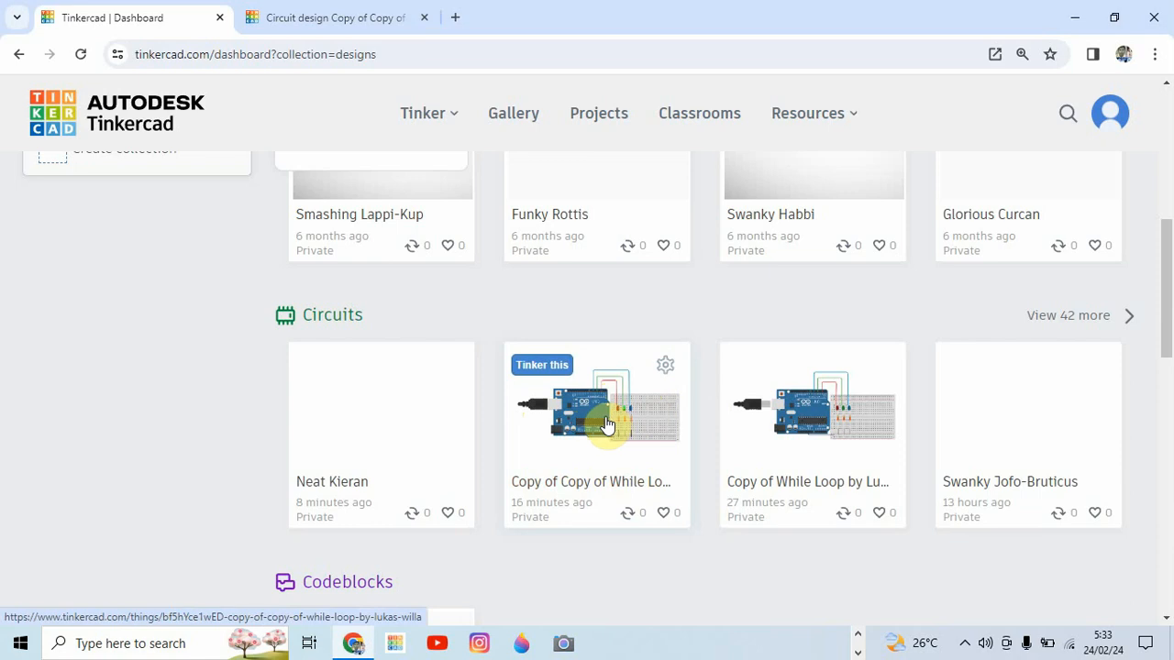
click(666, 371)
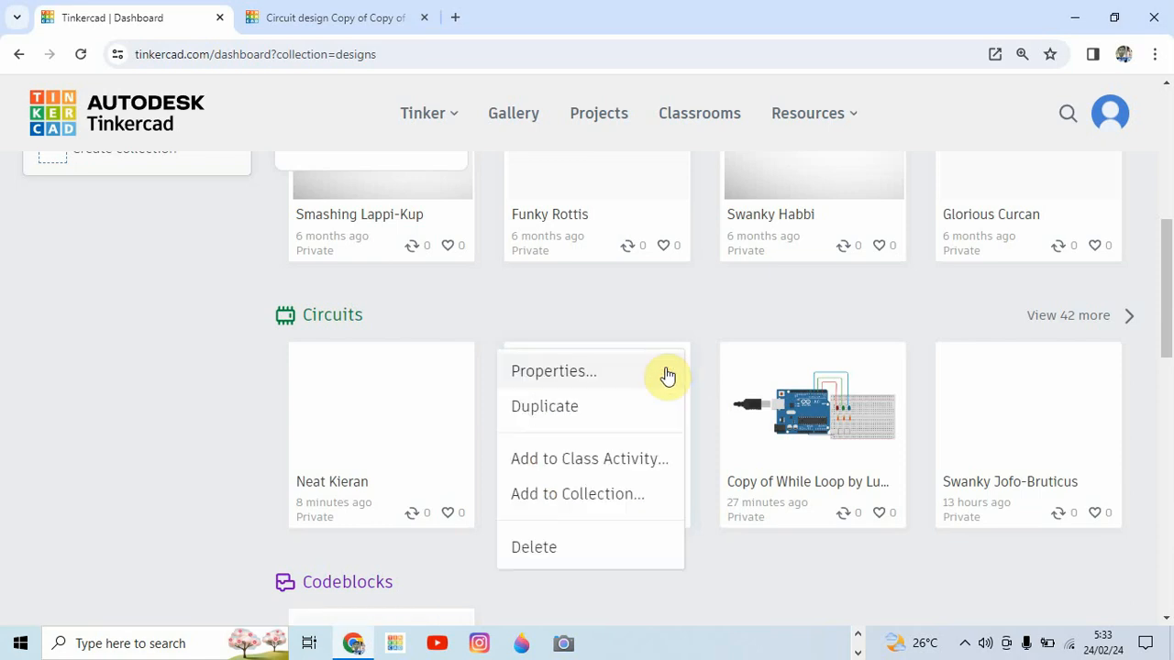
click(568, 414)
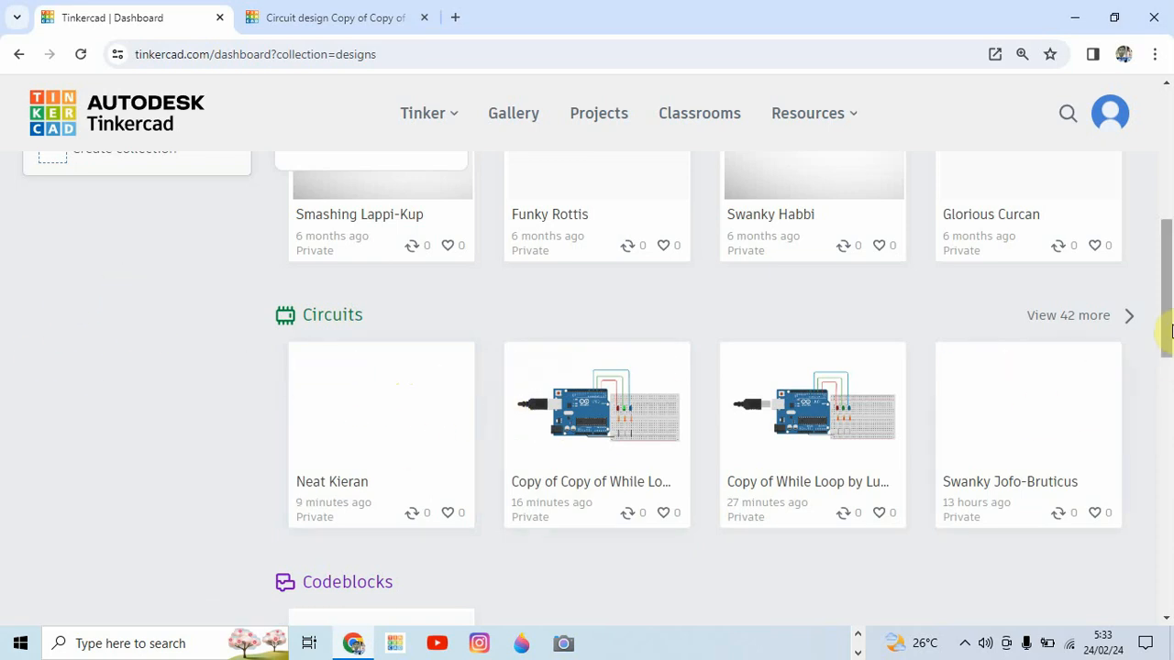
Create a new circuit design and dismiss the hint about pre-made starter circuits
drag(1167, 317, 1154, 264)
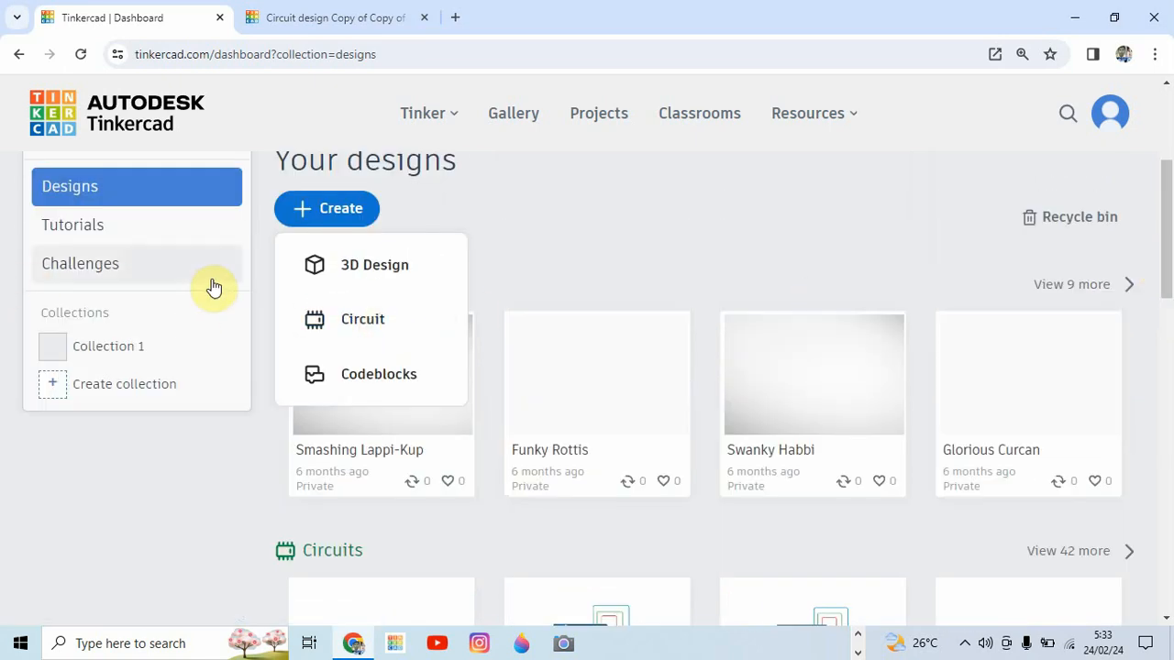
click(353, 319)
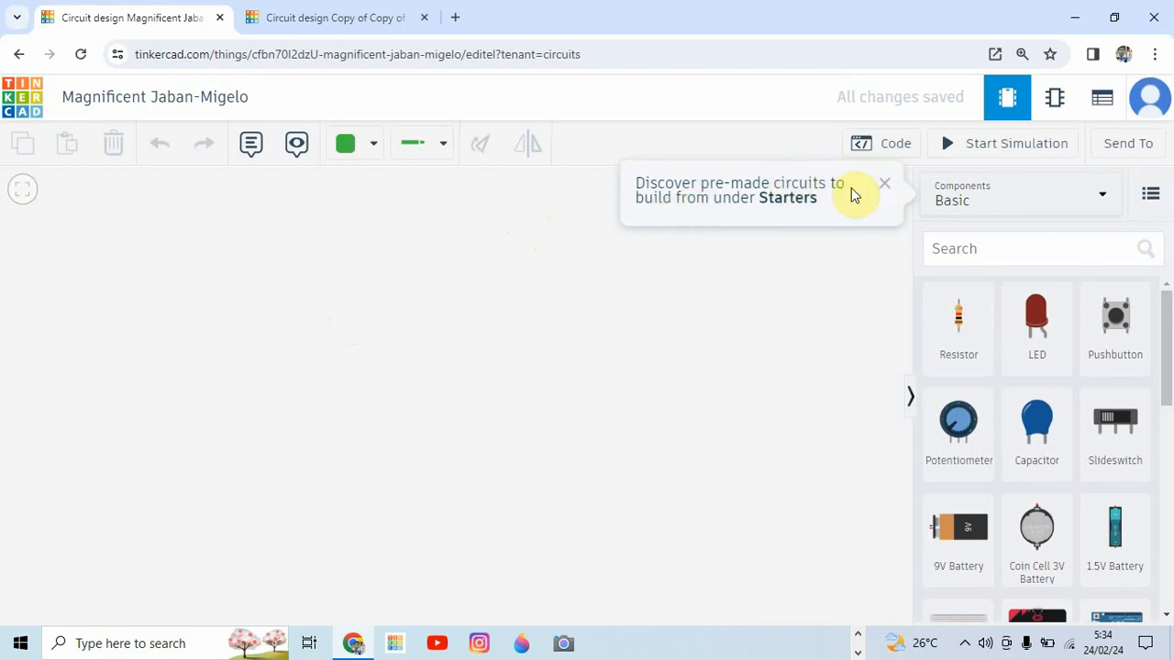
click(882, 190)
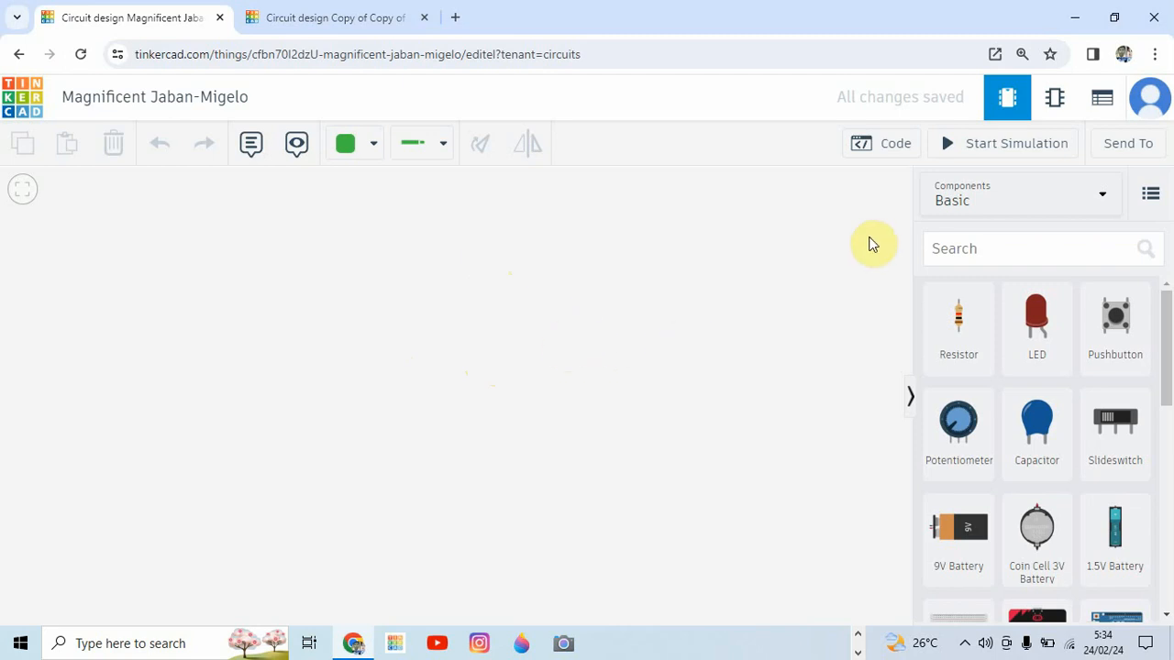
Browse the Arduino starters and the full component list, and return the library to the Basic components
click(1027, 403)
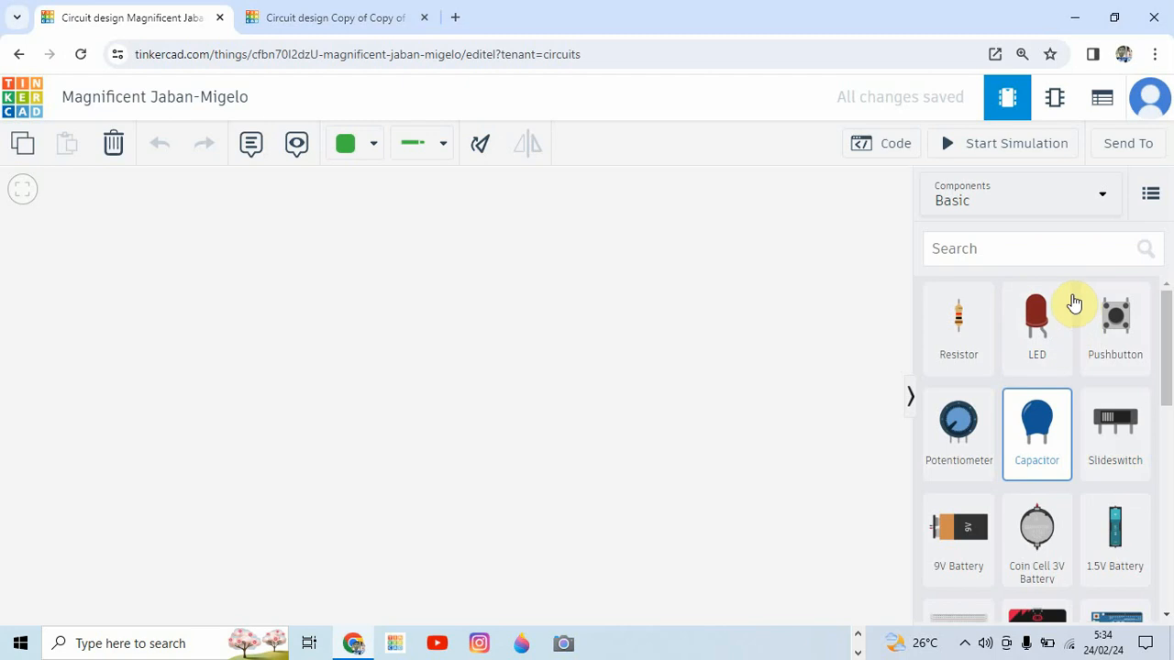
click(1103, 202)
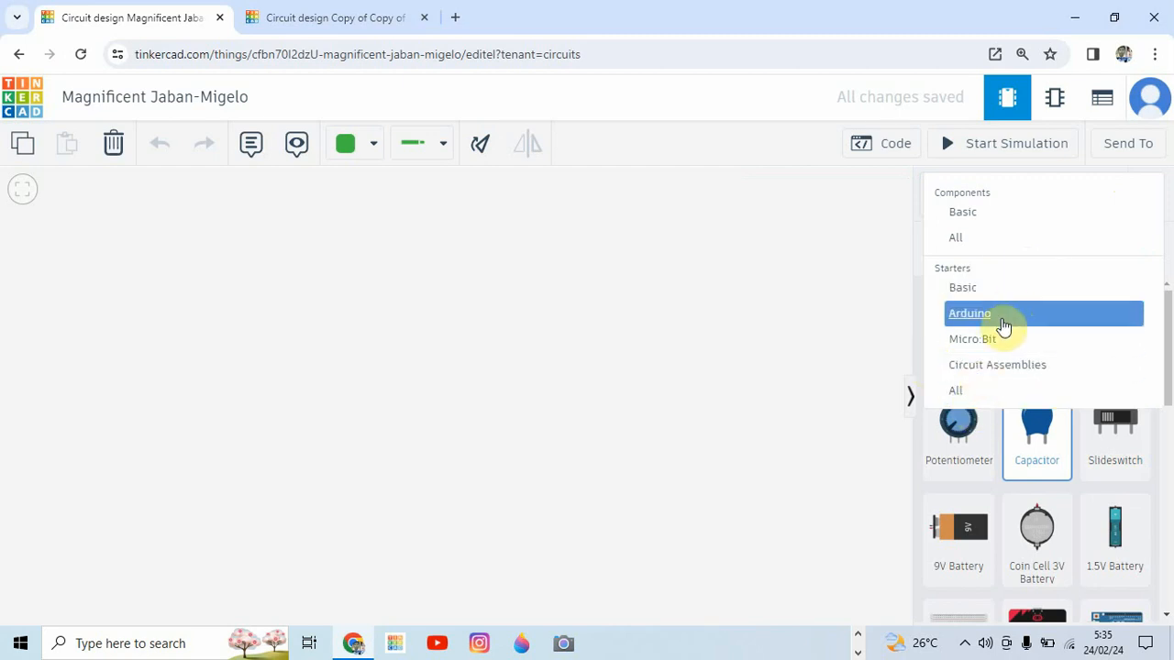
click(993, 316)
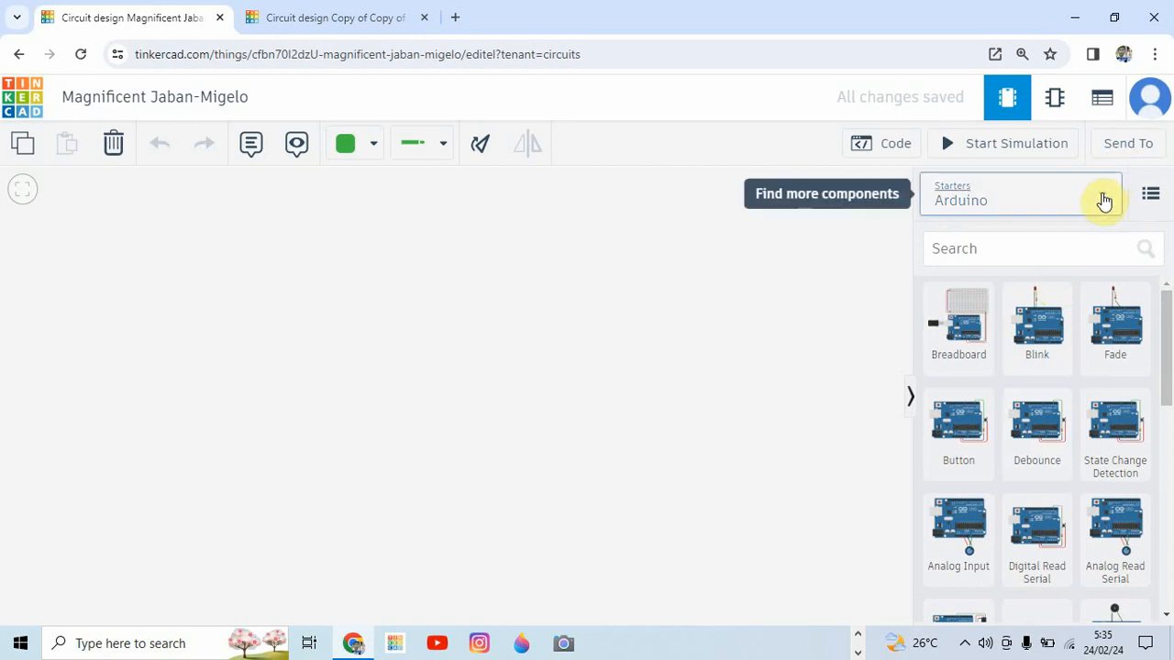
click(1102, 201)
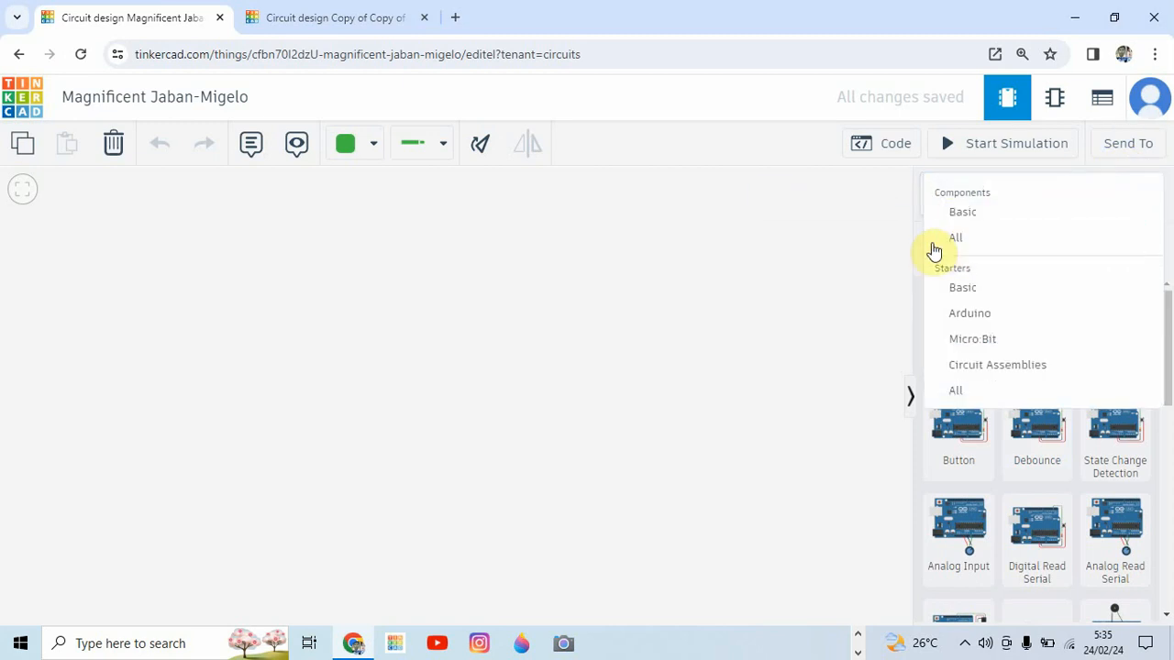
click(953, 241)
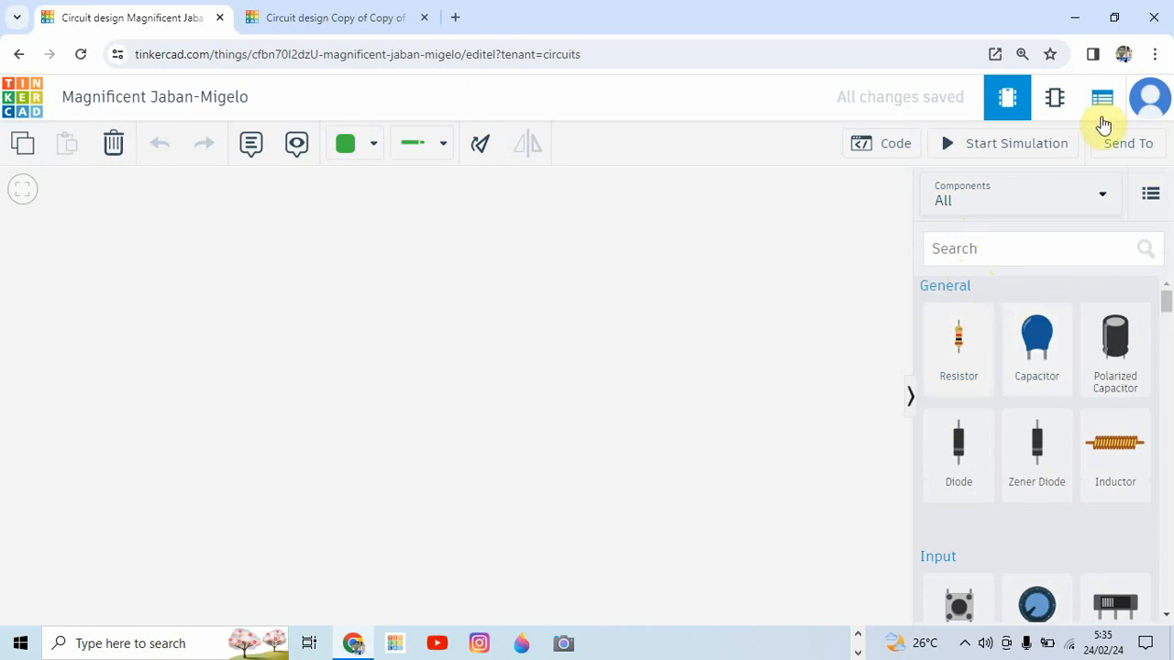
click(1106, 198)
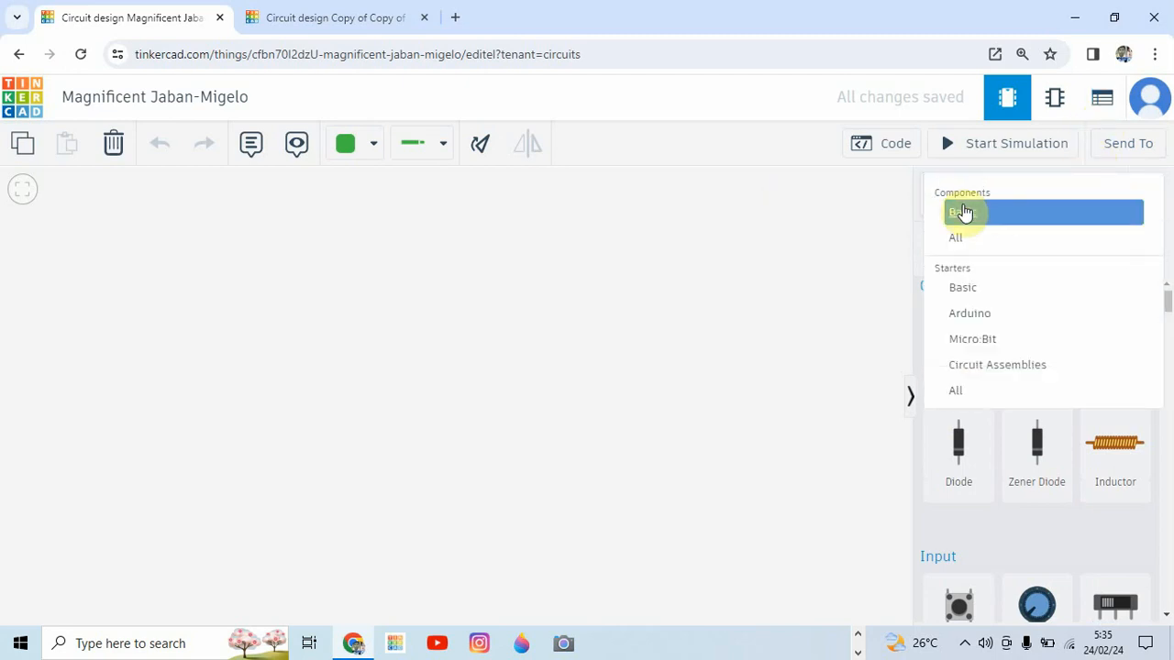
click(963, 213)
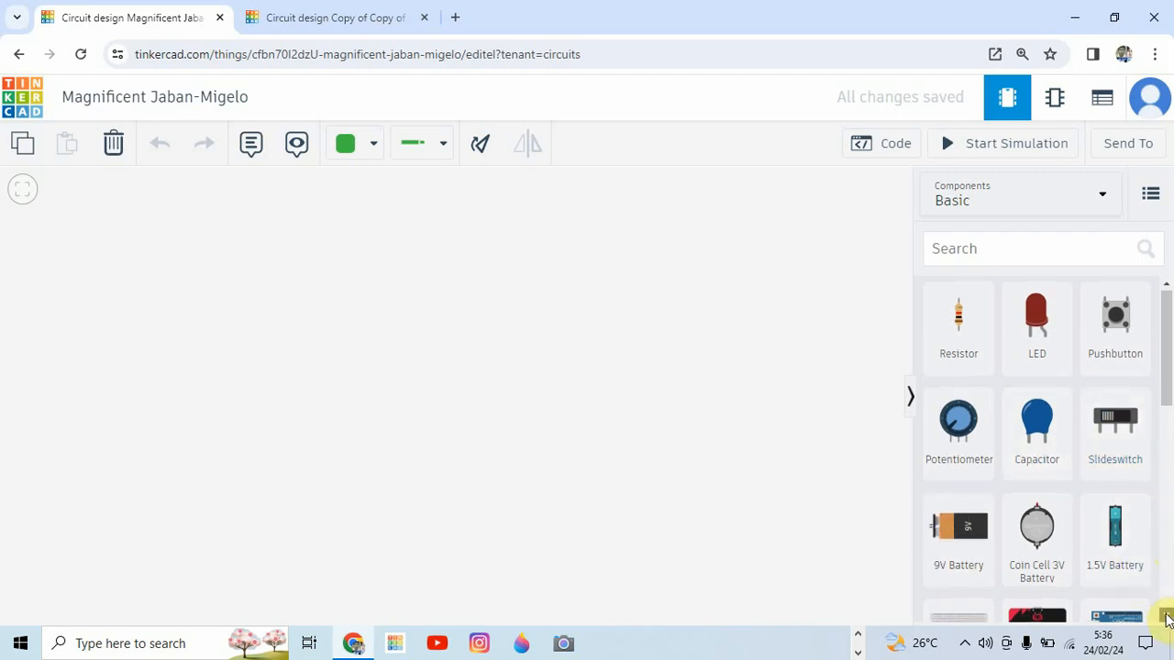
Place an Arduino Uno R3 from the Basic components on the empty workspace and deselect it
scroll(1163, 616, down, 2)
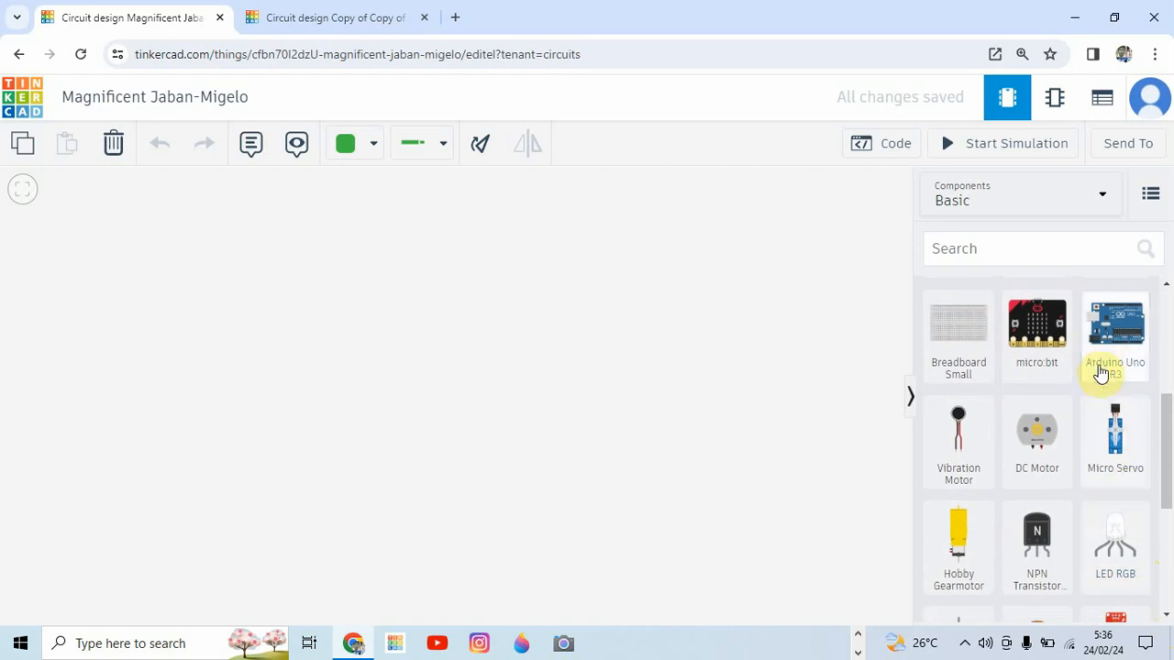
click(878, 343)
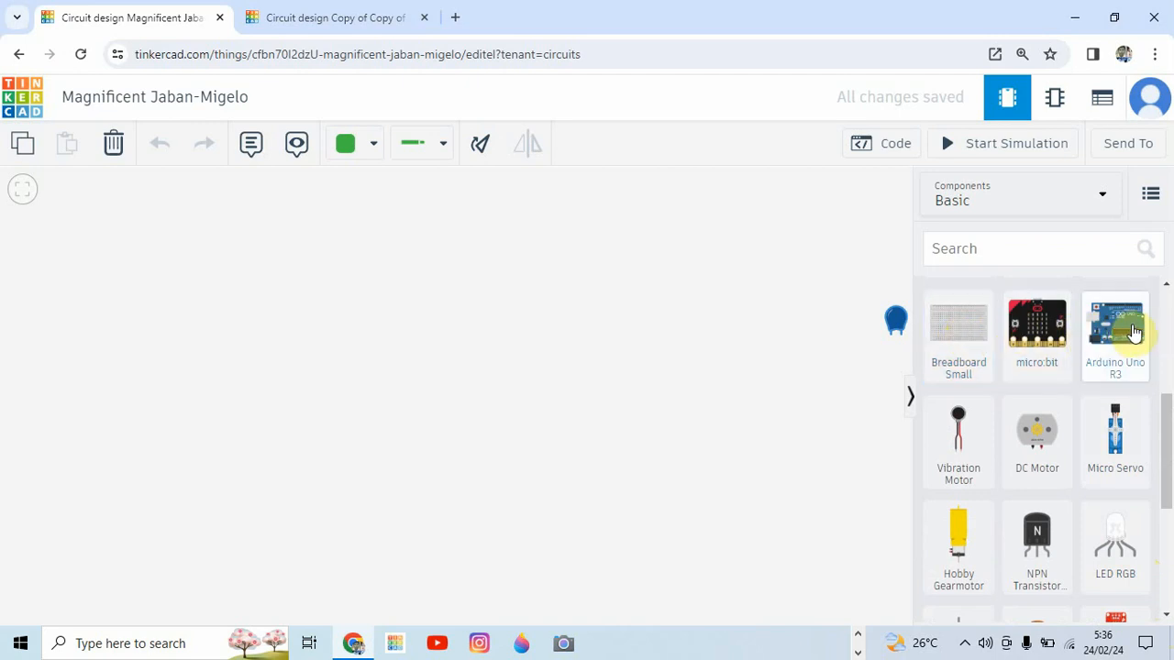
click(1134, 332)
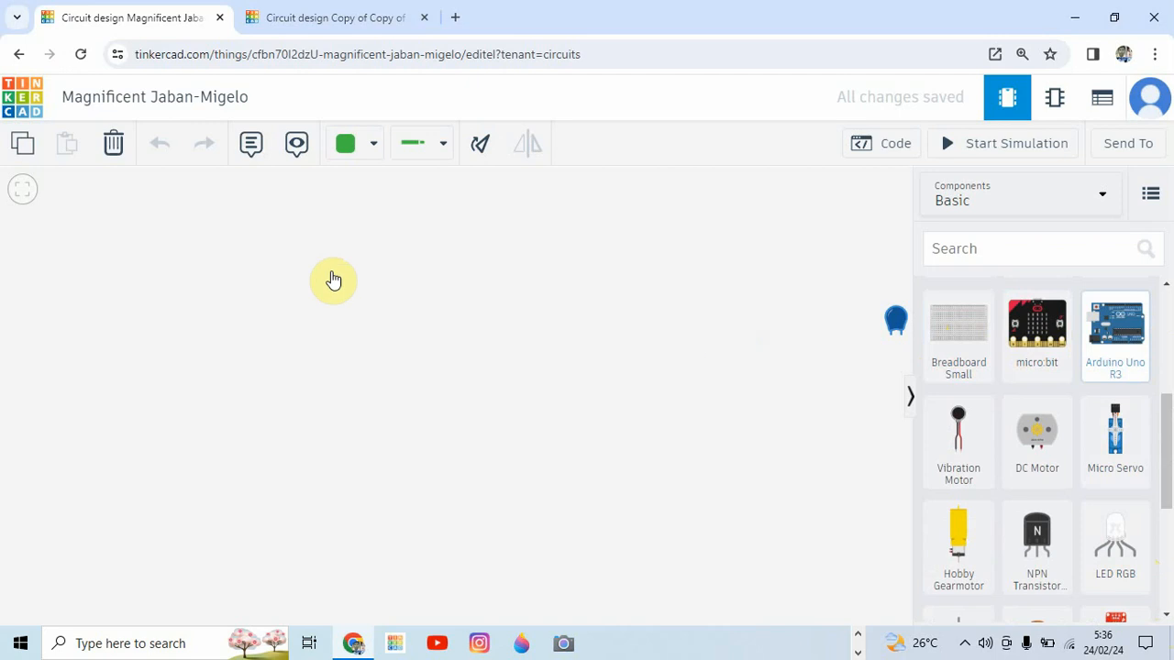
click(398, 284)
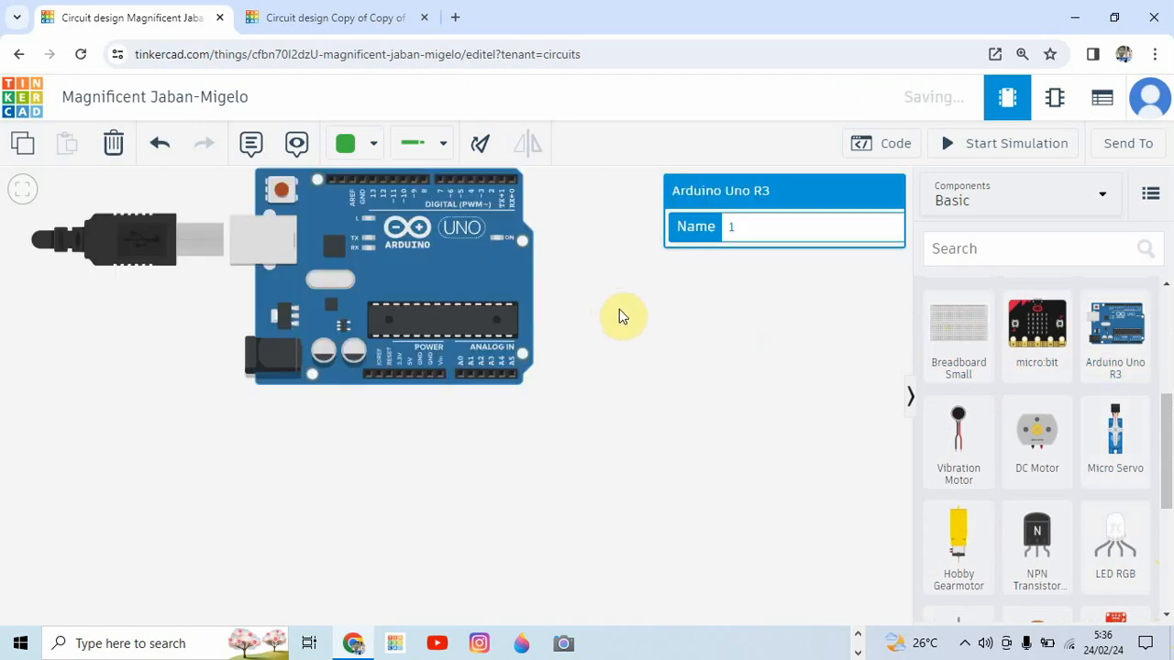
scroll(748, 321, up, 5)
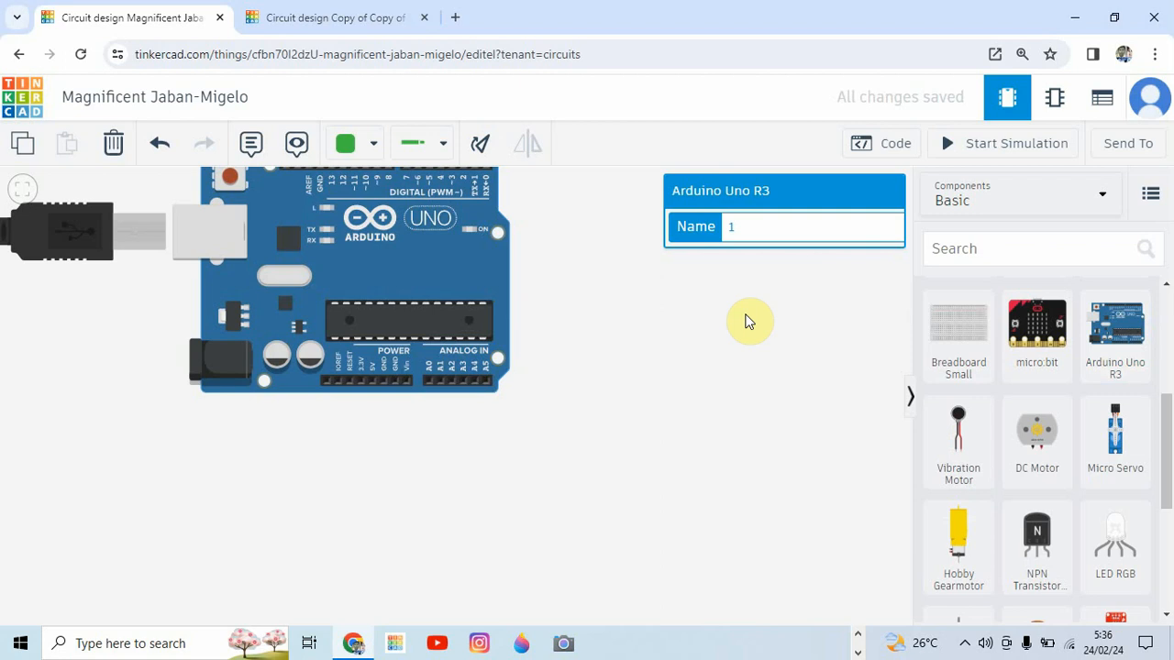
click(747, 317)
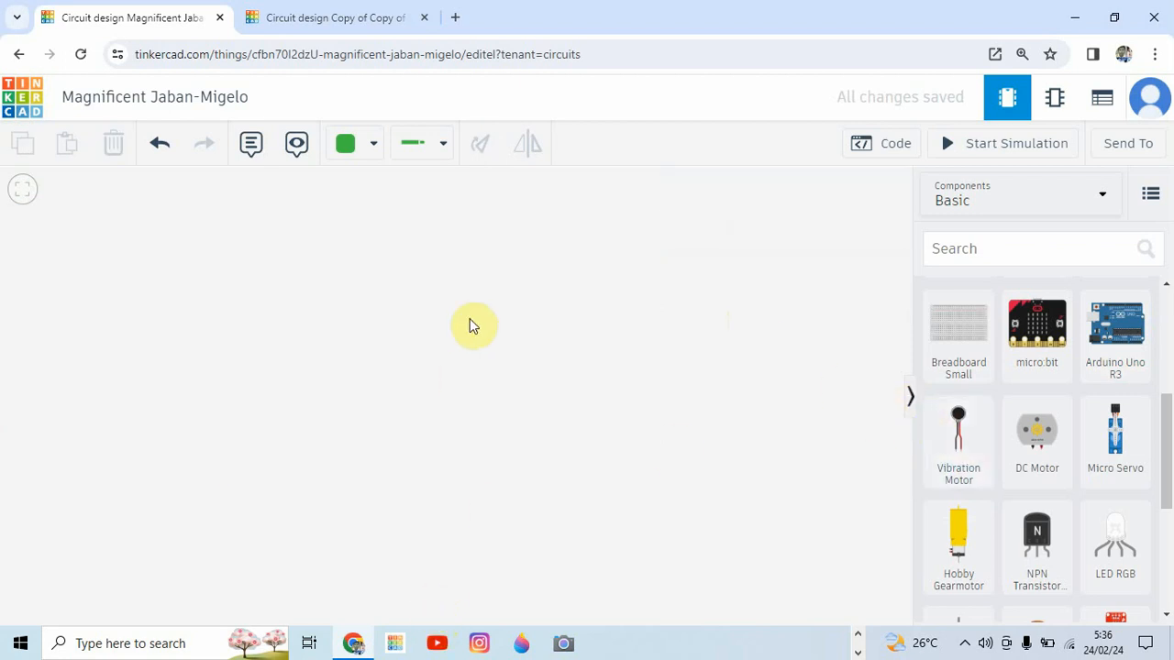
Examine the placed Arduino board and frame it with free workspace beside it
drag(435, 373, 810, 418)
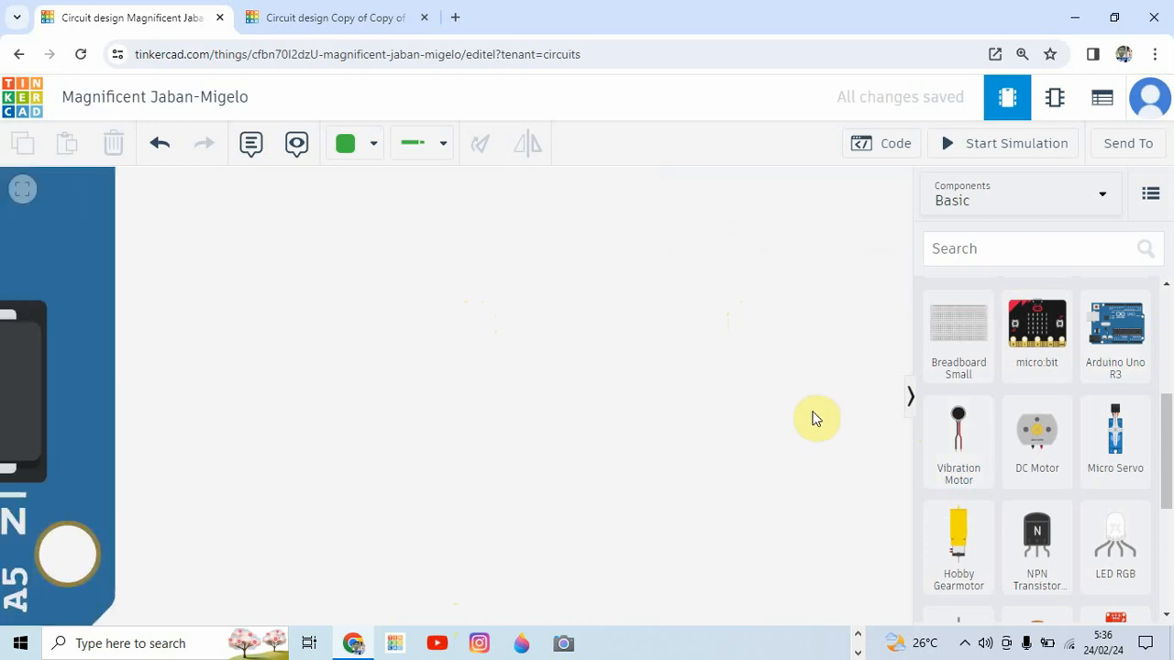
drag(579, 420, 749, 406)
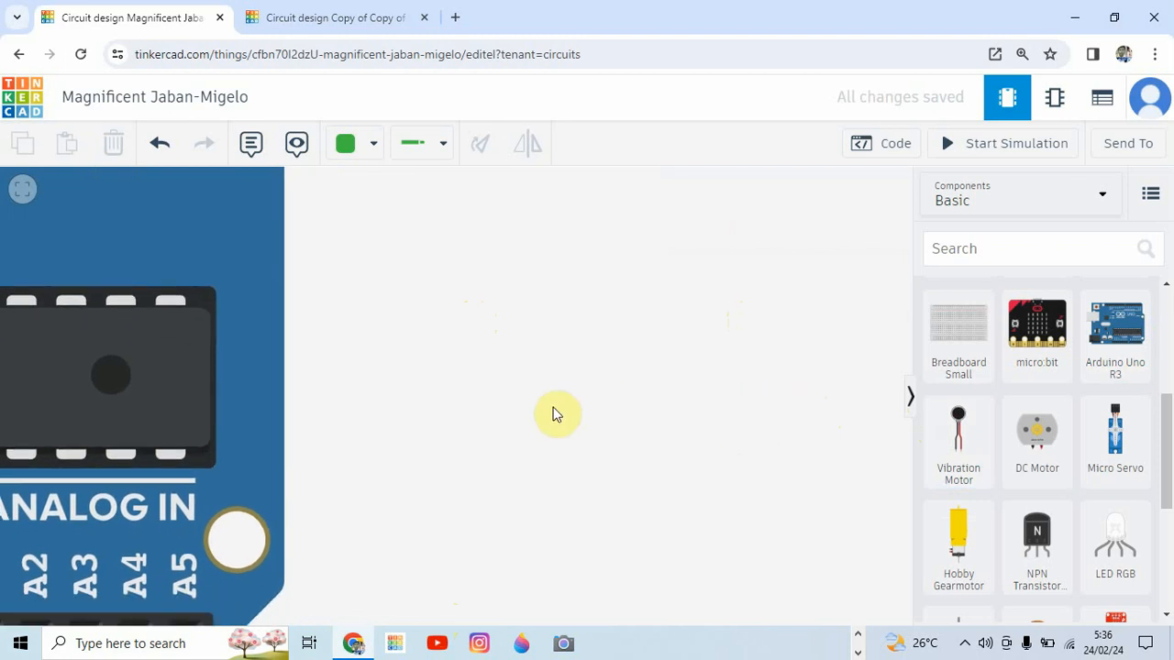
drag(412, 387, 866, 383)
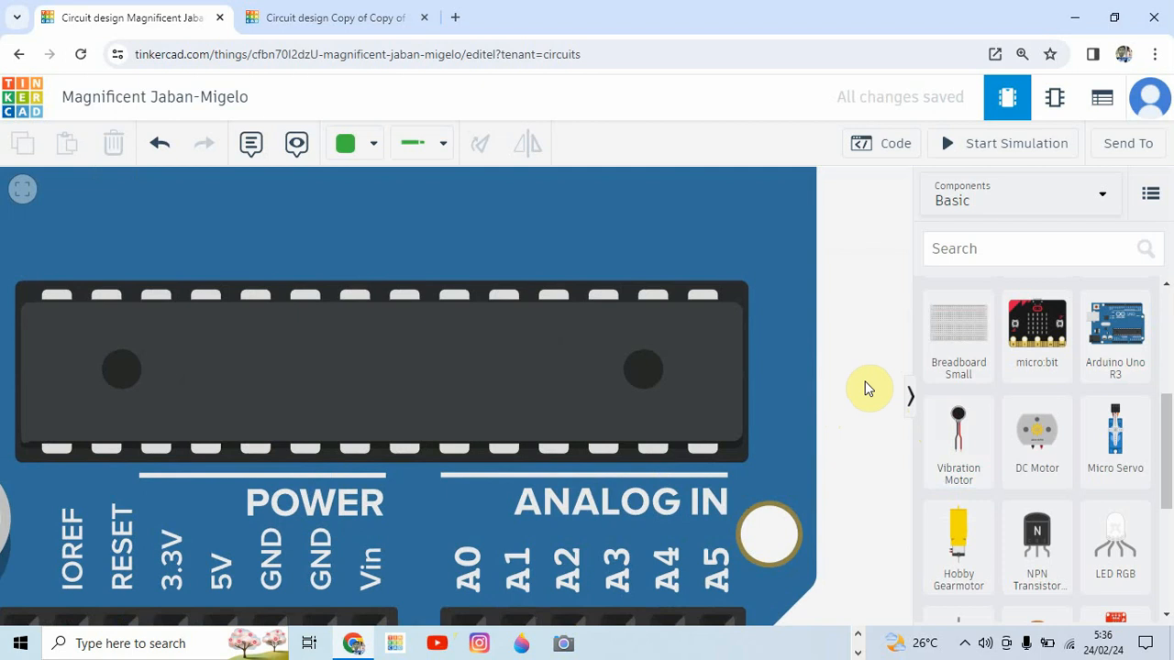
scroll(865, 389, down, 5)
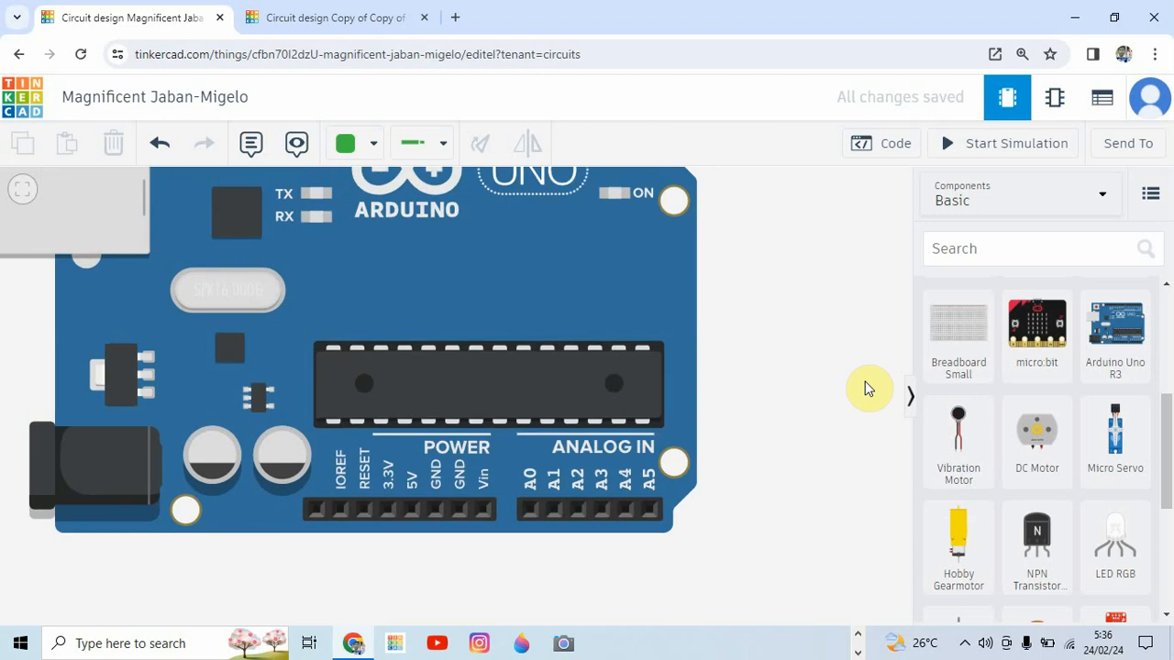
scroll(865, 389, down, 5)
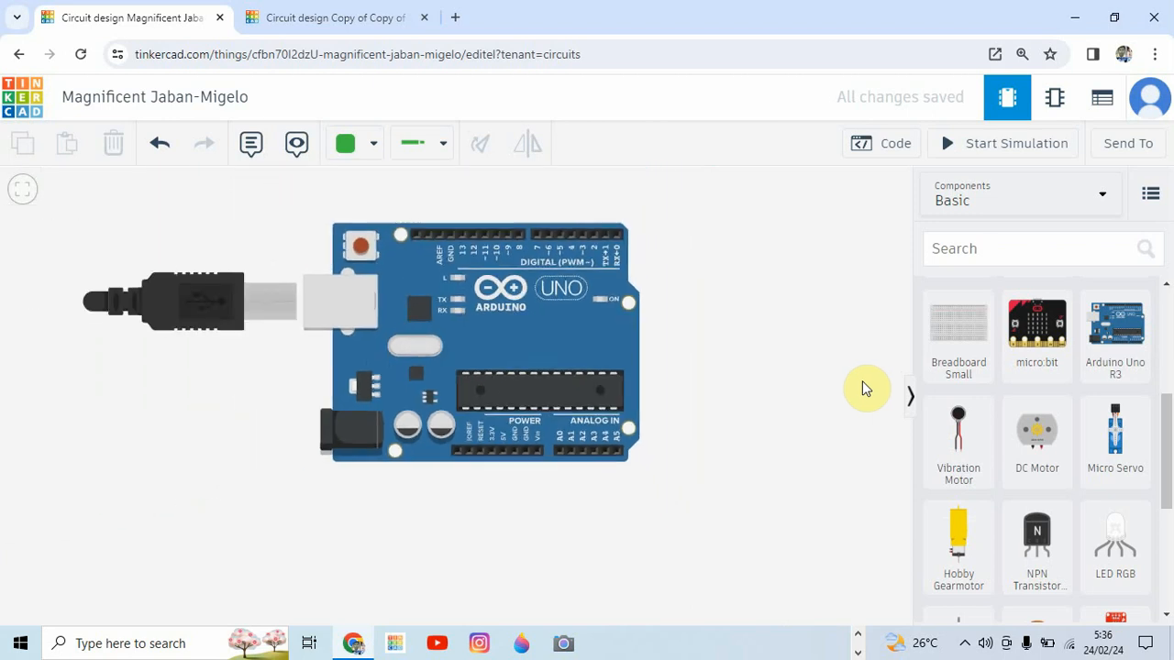
drag(734, 376, 519, 437)
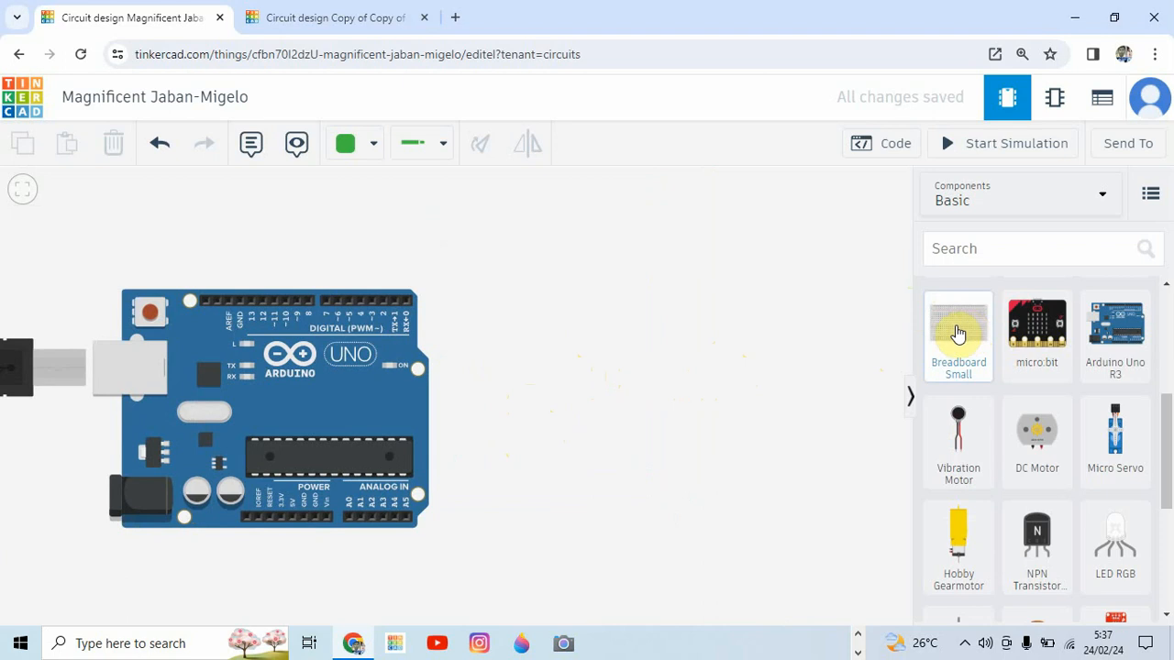
Place a small breadboard beside the Arduino Uno, aligned with it and leaving a narrow gap between the two
click(573, 398)
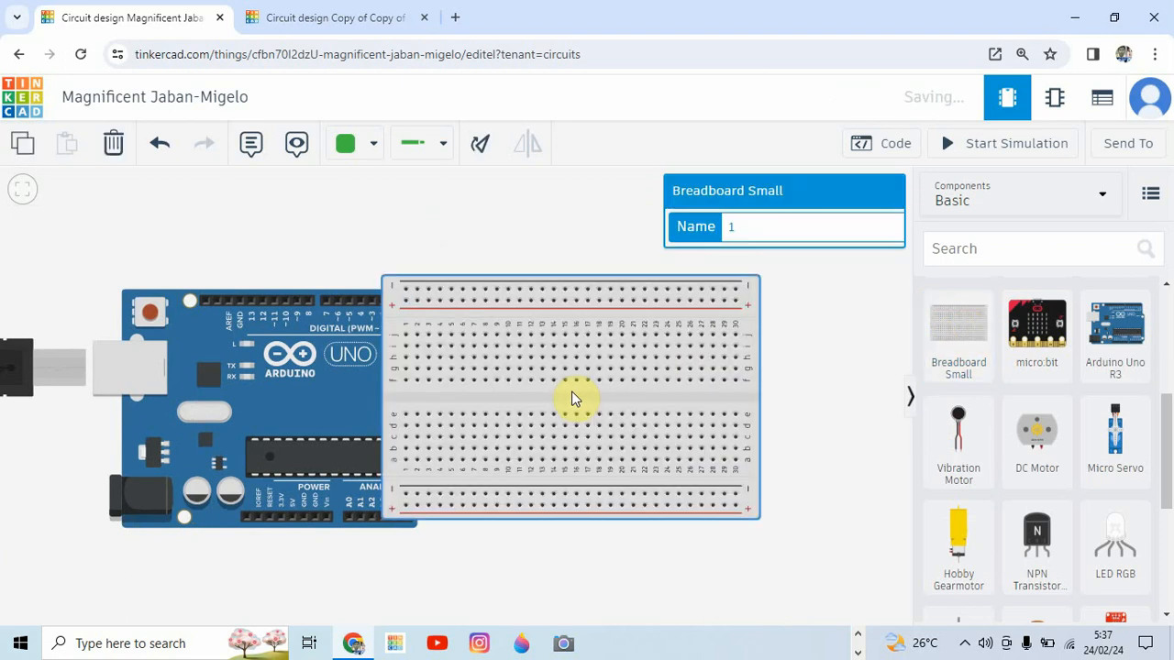
drag(571, 394, 631, 401)
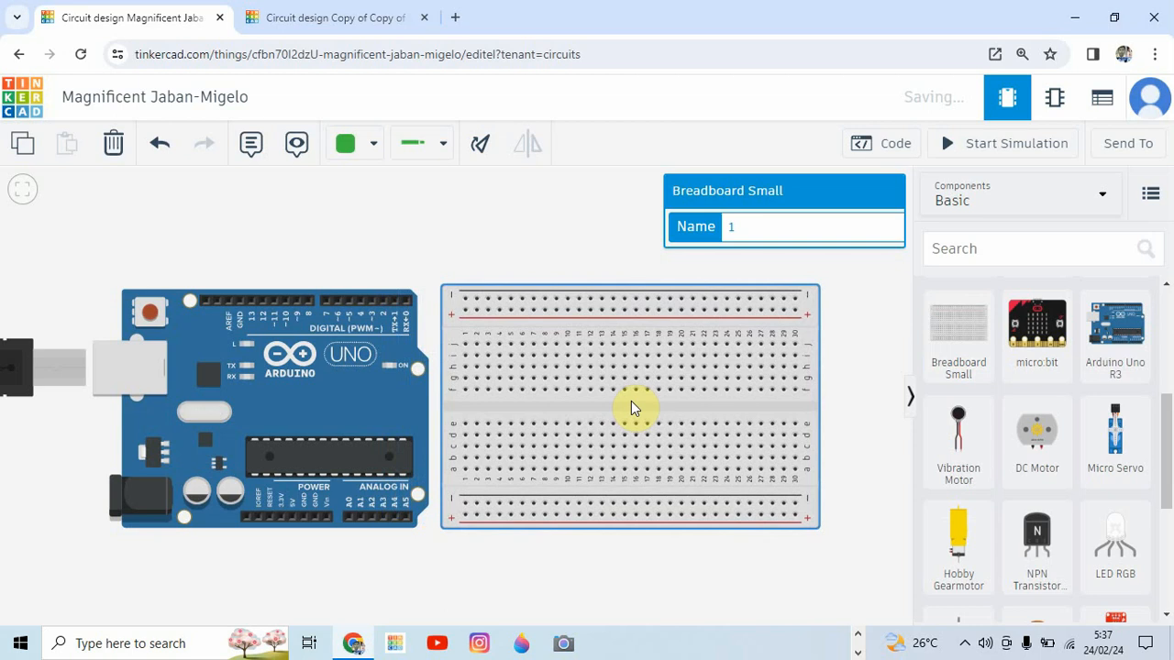
drag(631, 401, 482, 400)
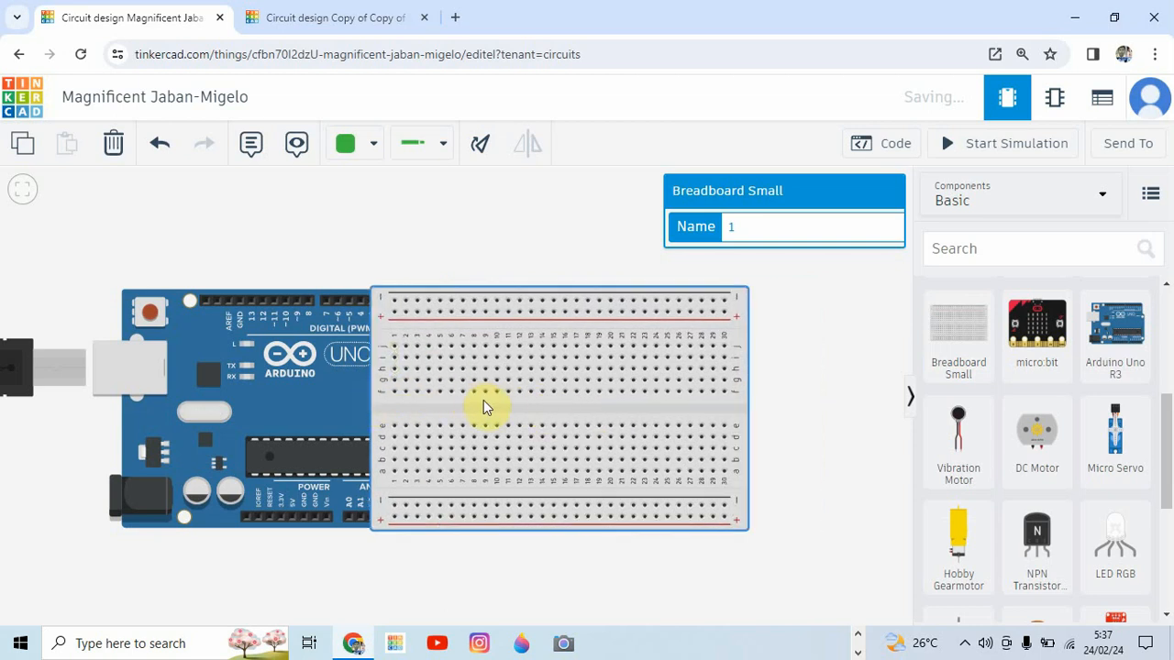
drag(485, 404, 550, 407)
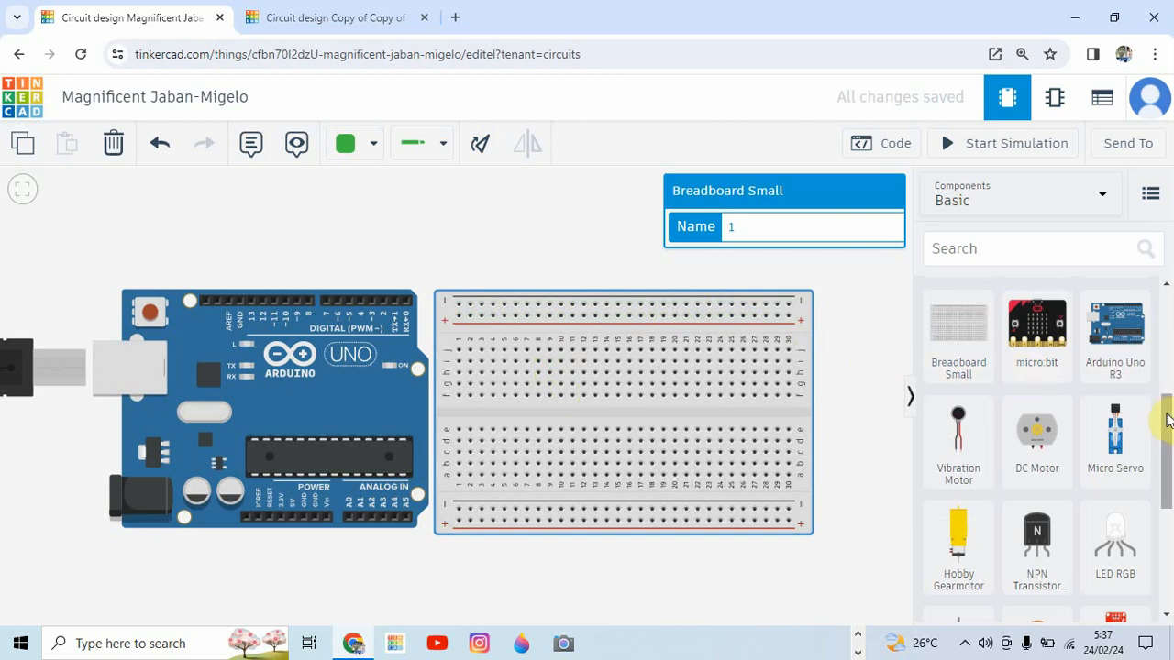
Place an LED in columns 3 and 4 of the breadboard's upper half and choose red as its colour
drag(1167, 419, 1161, 293)
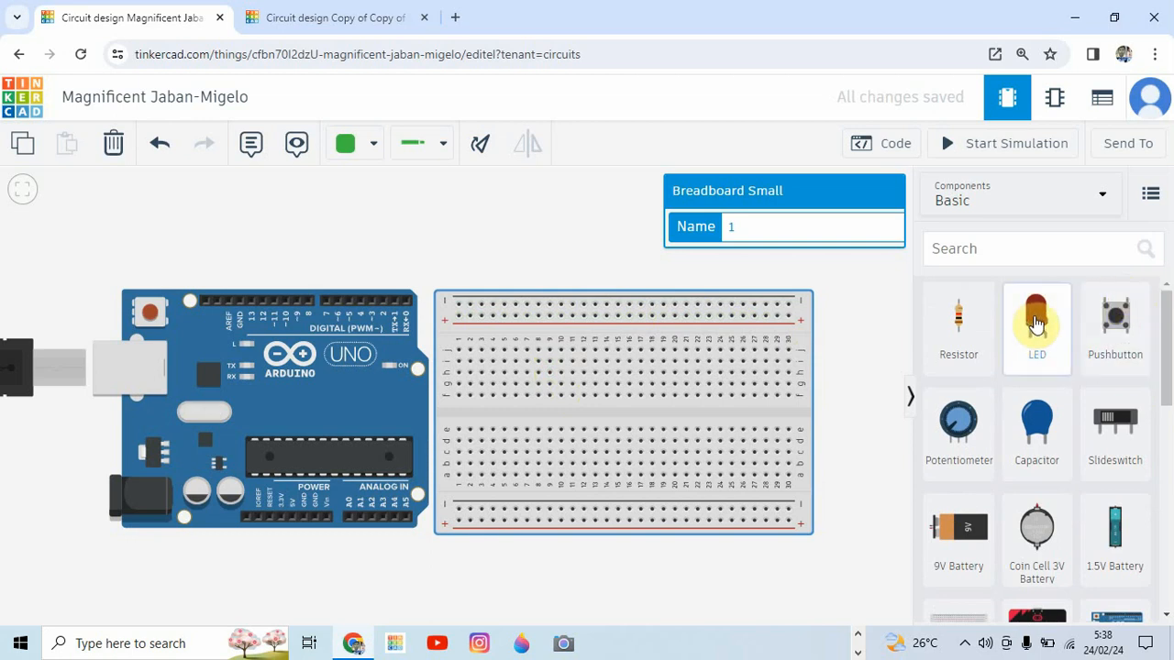
click(1034, 321)
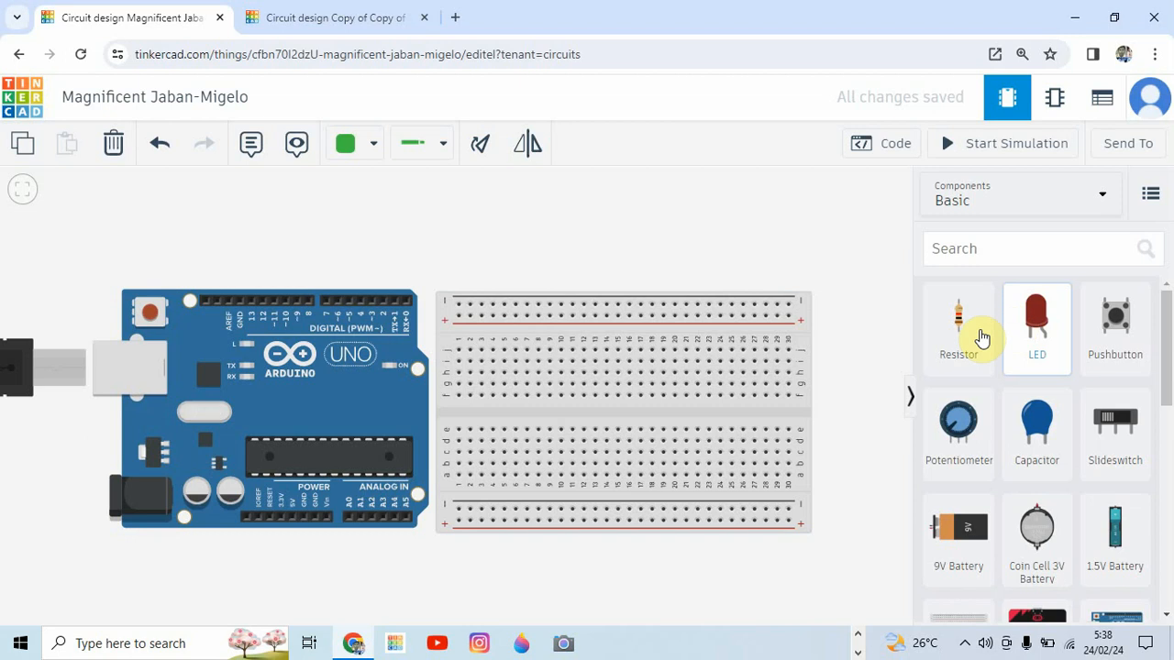
click(476, 396)
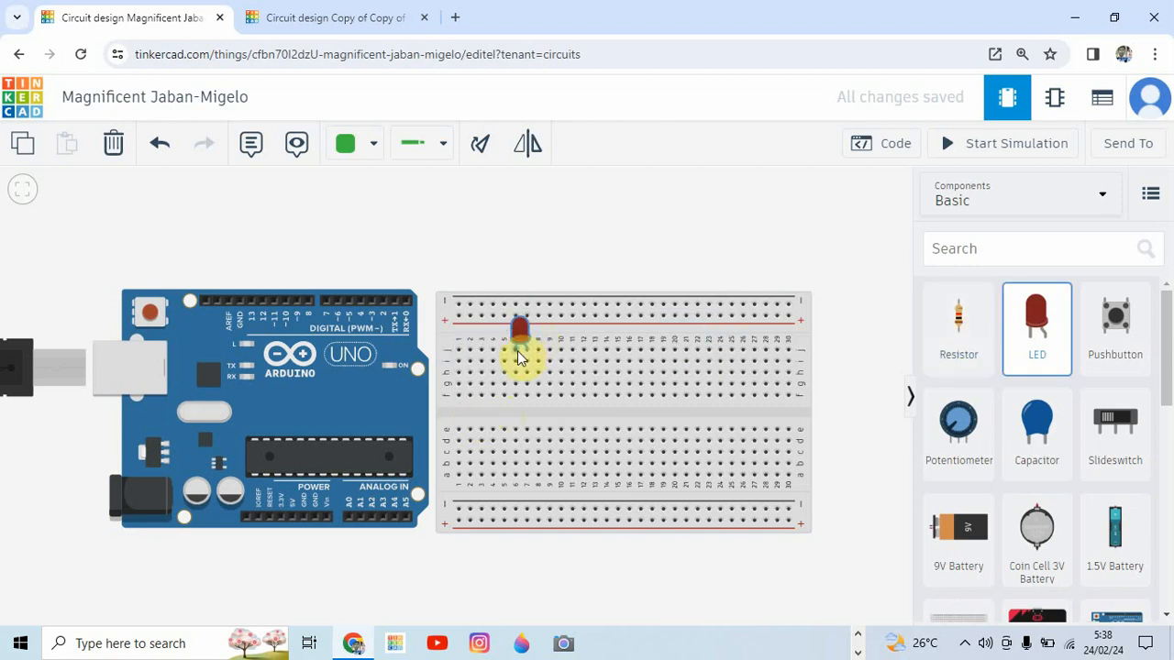
click(489, 390)
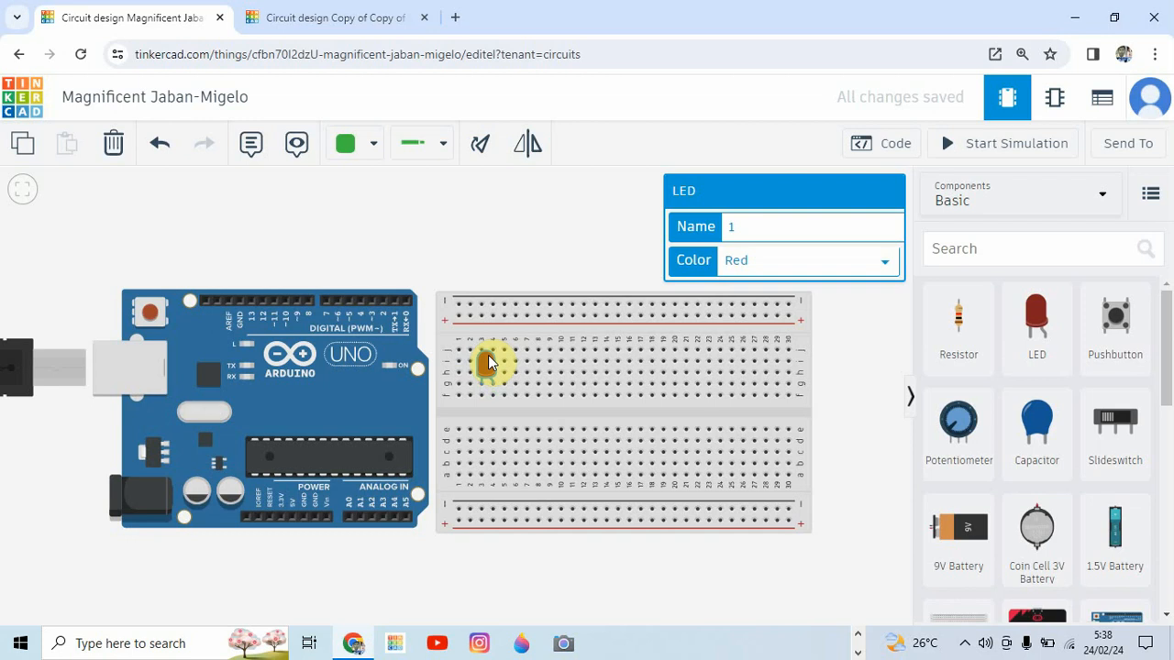
click(887, 268)
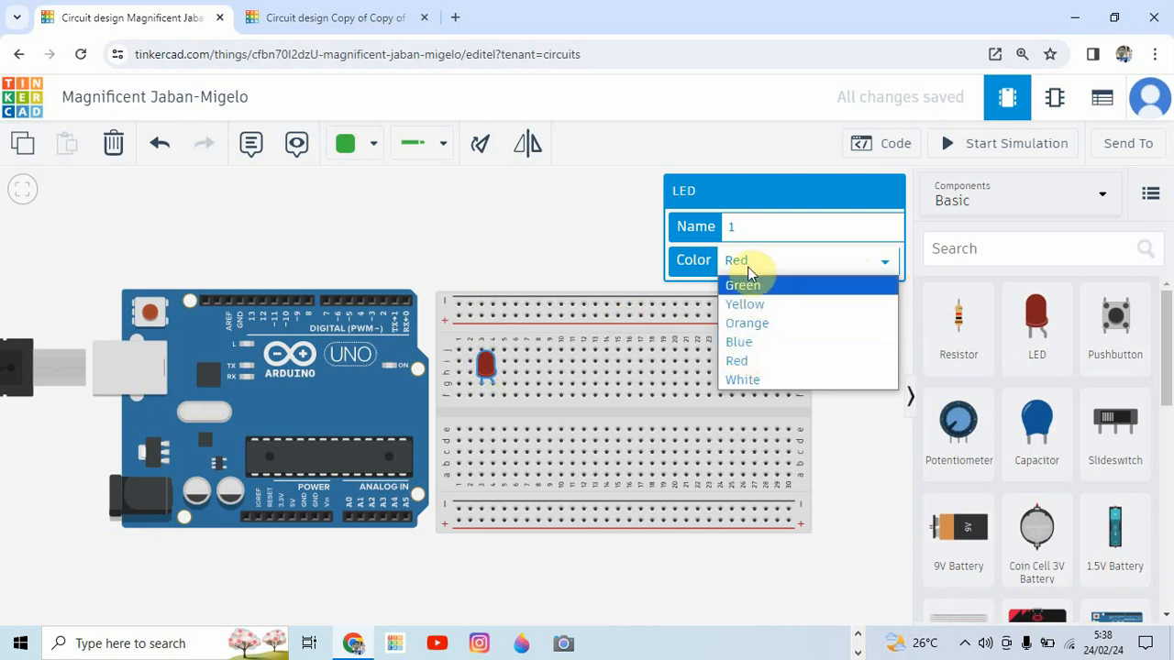
click(747, 364)
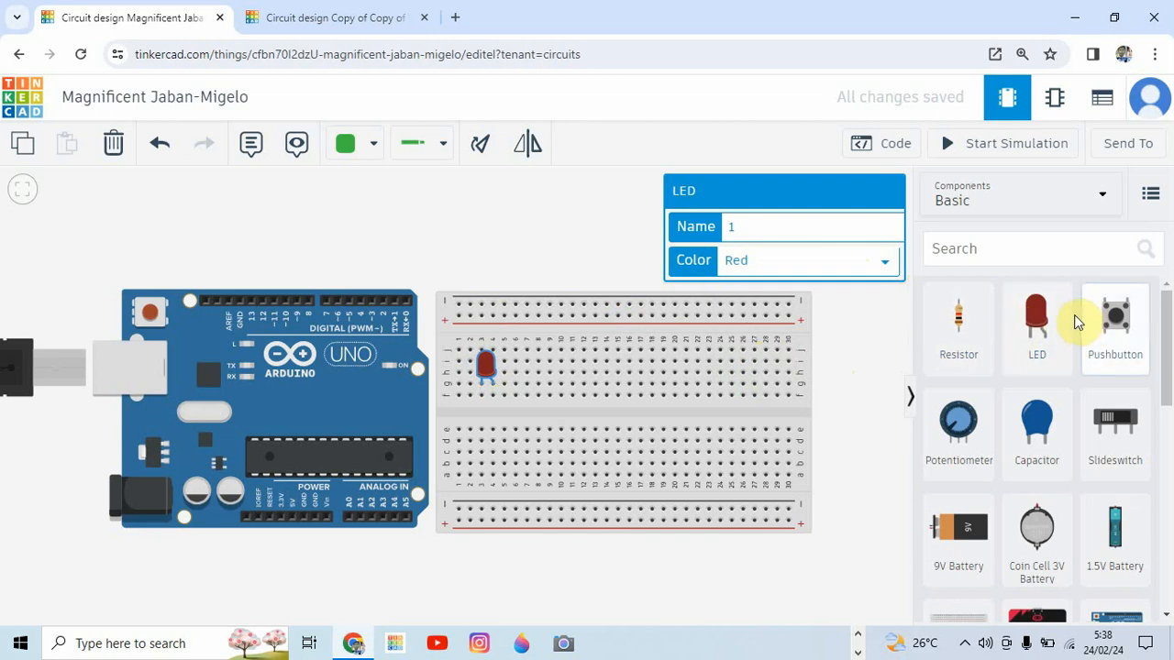
Add a green LED in columns 6 and 7 and a red LED in columns 9 and 10, in line with the first
drag(1037, 319, 523, 394)
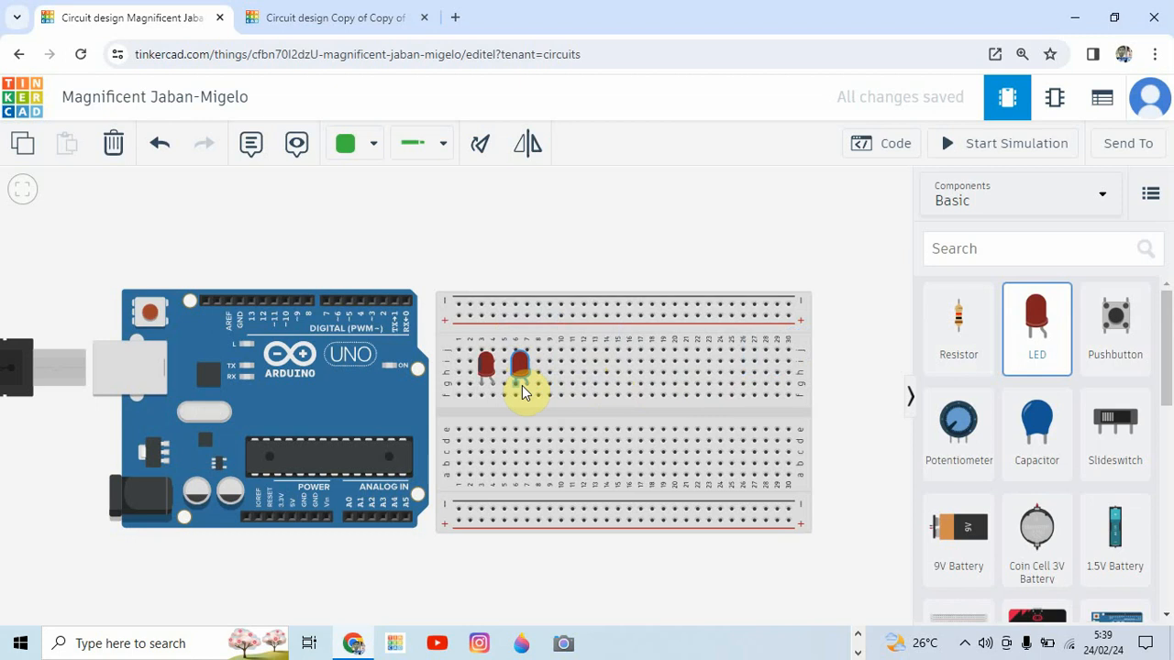
click(523, 392)
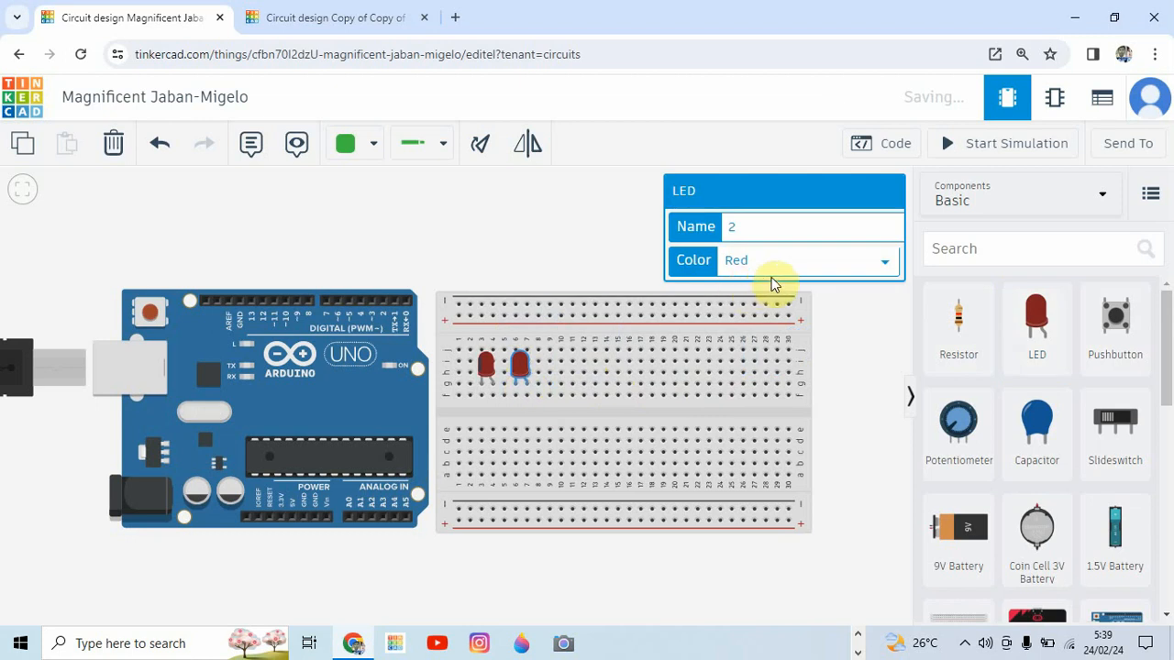
click(882, 267)
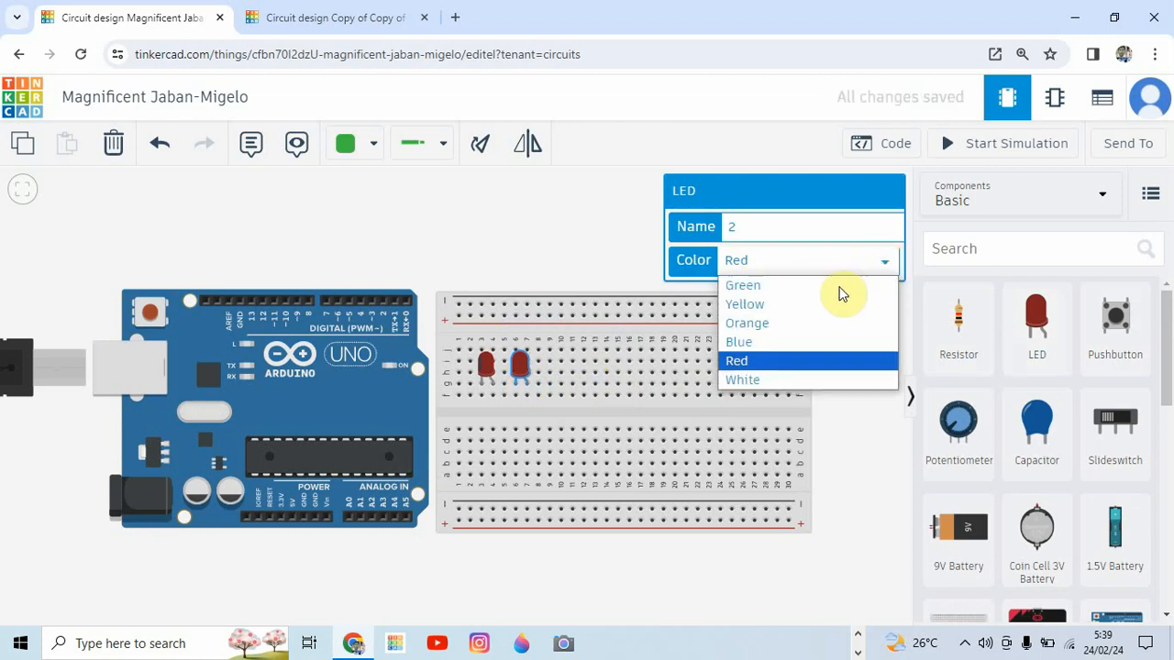
click(765, 285)
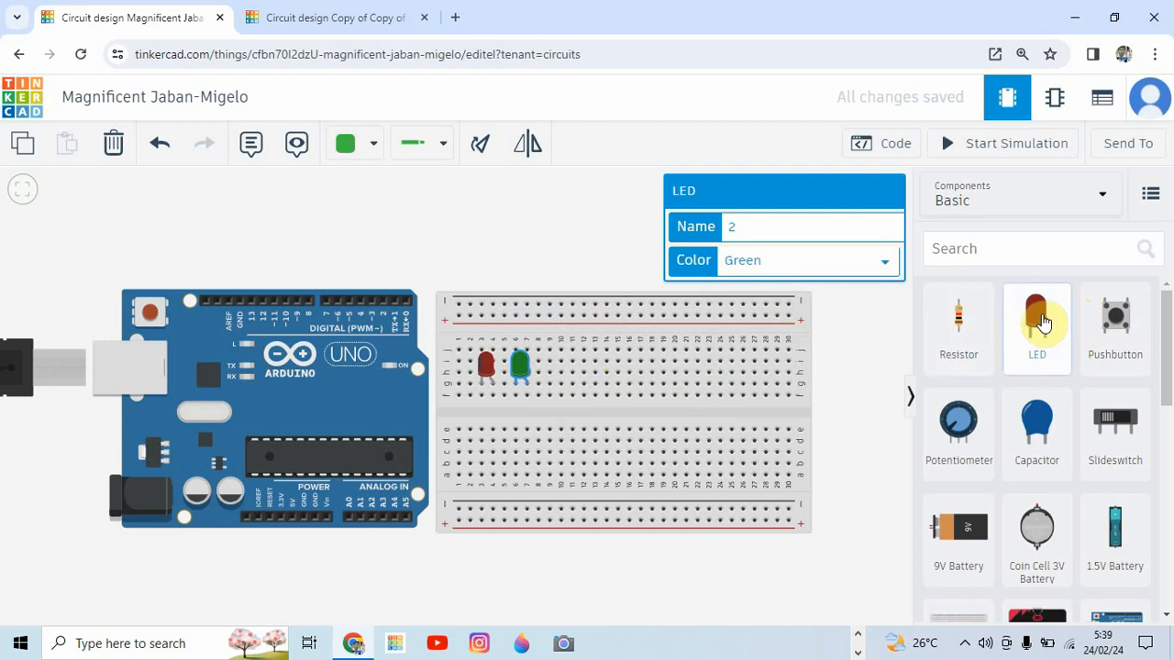
drag(1047, 325, 673, 388)
drag(613, 387, 557, 393)
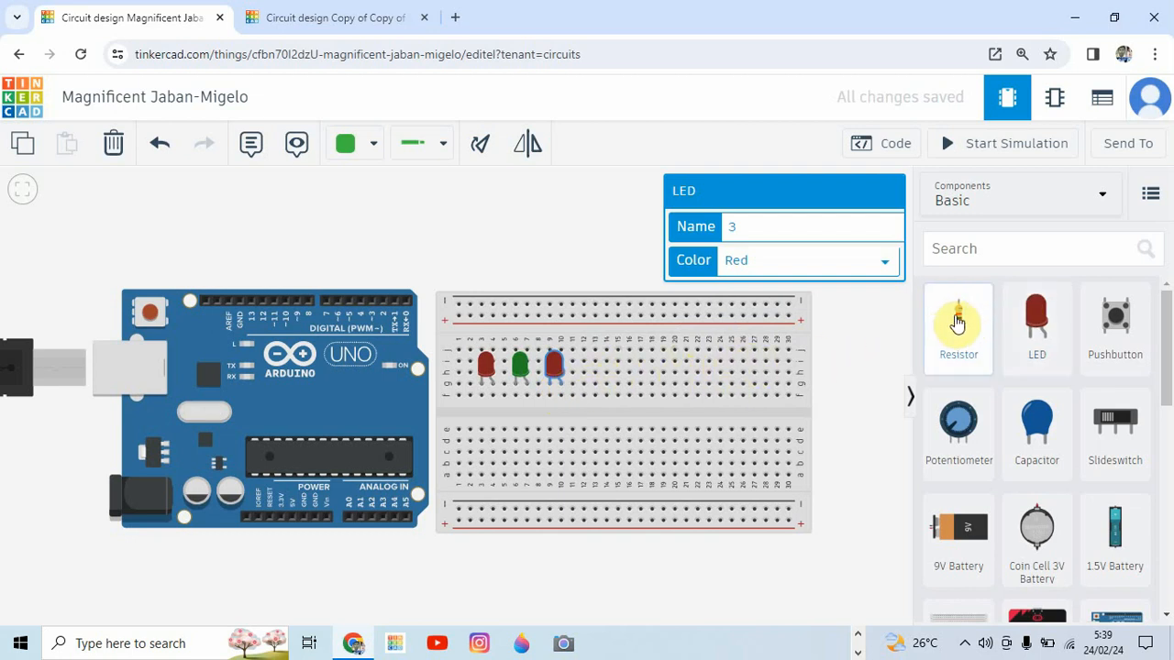
Place three vertical resistors across the breadboard's centre gap in columns 3, 6 and 9, one below each LED
drag(957, 323, 484, 429)
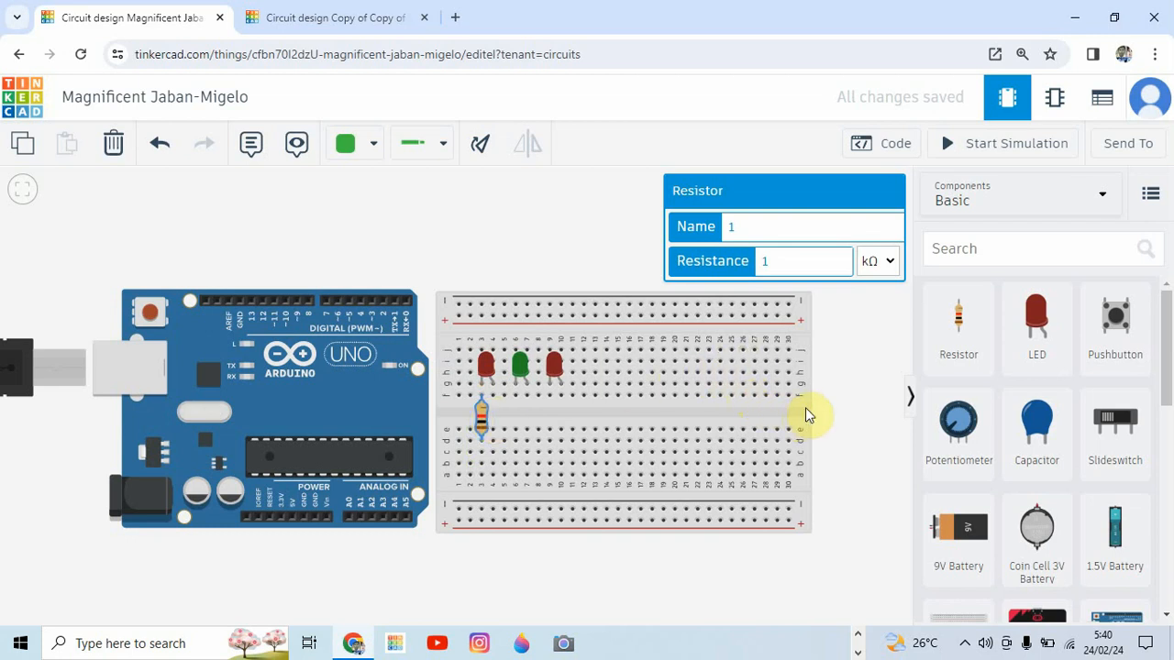
click(965, 321)
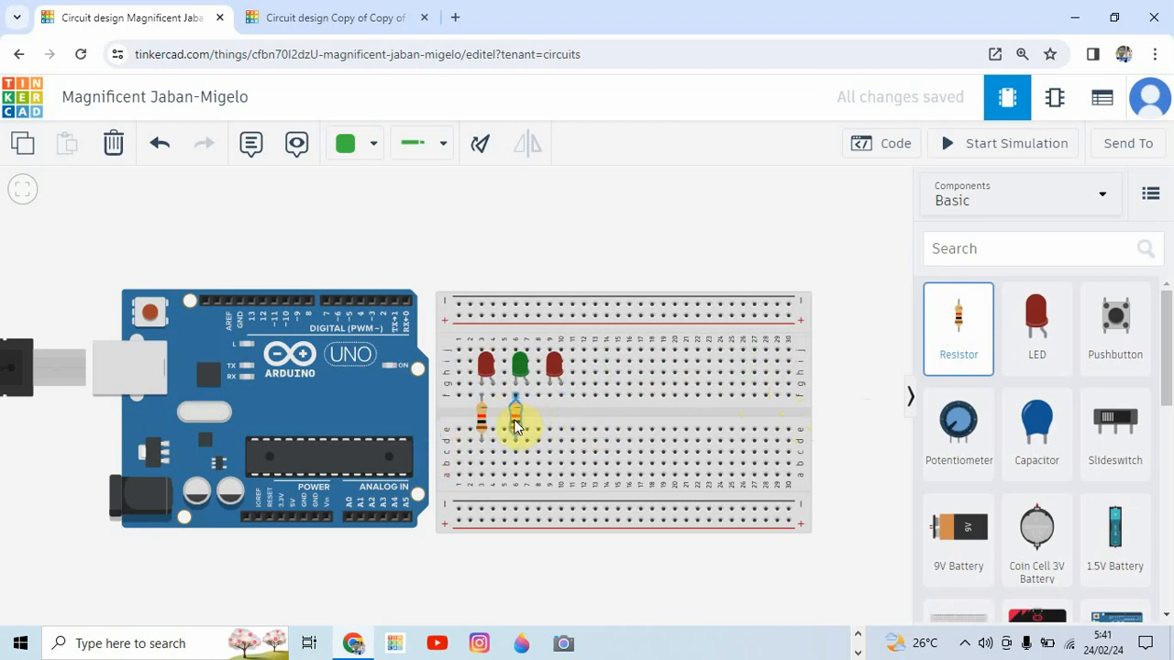
click(518, 425)
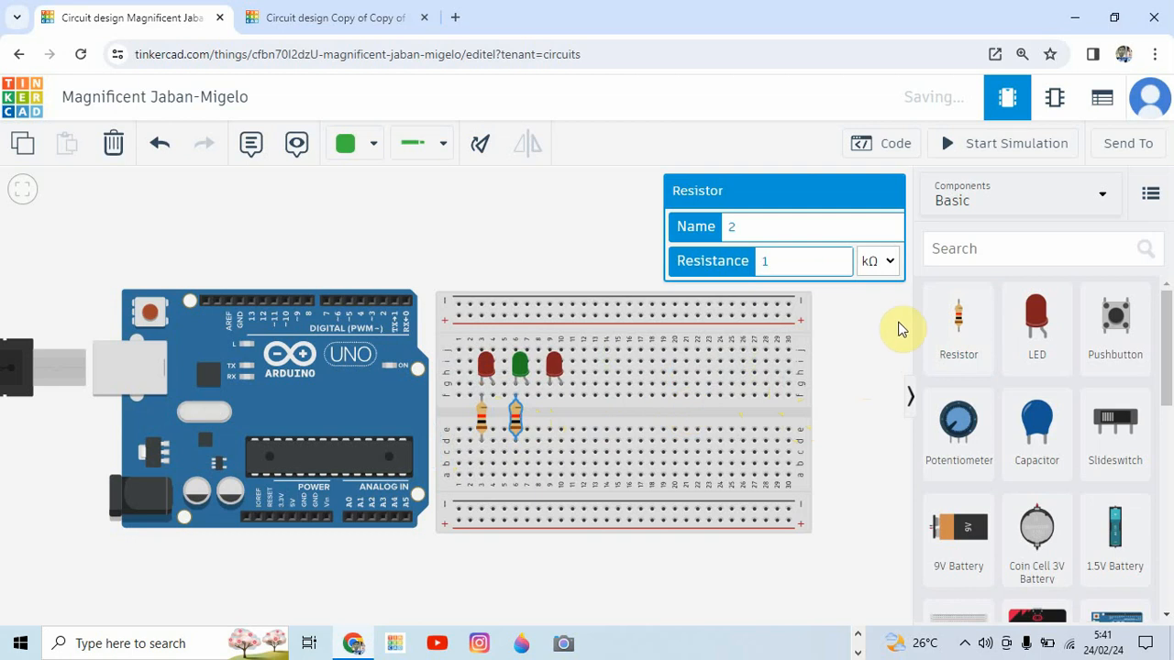
click(954, 332)
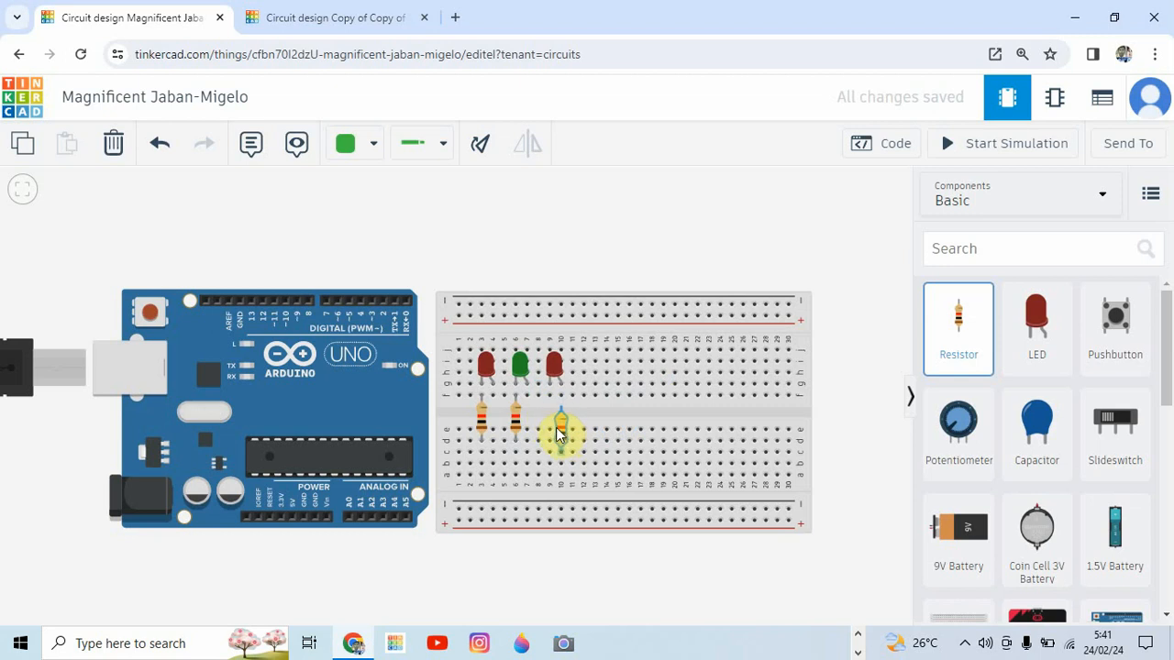
click(553, 424)
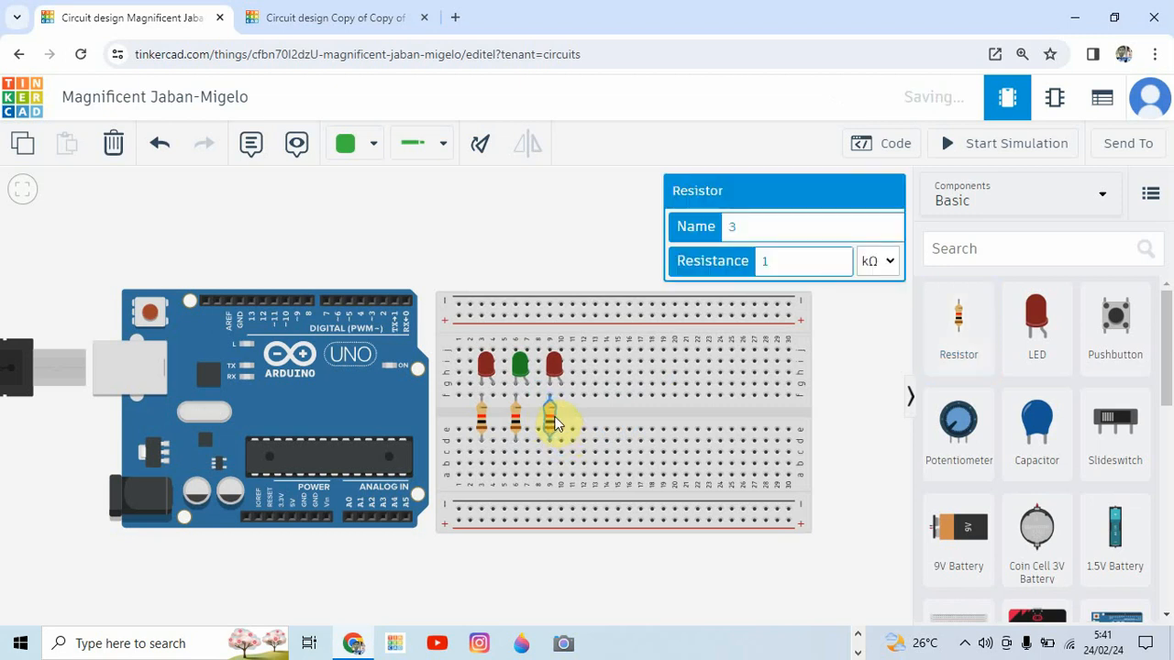
Set the resistance of the resistor in column 9 to 1220 Ω
click(553, 423)
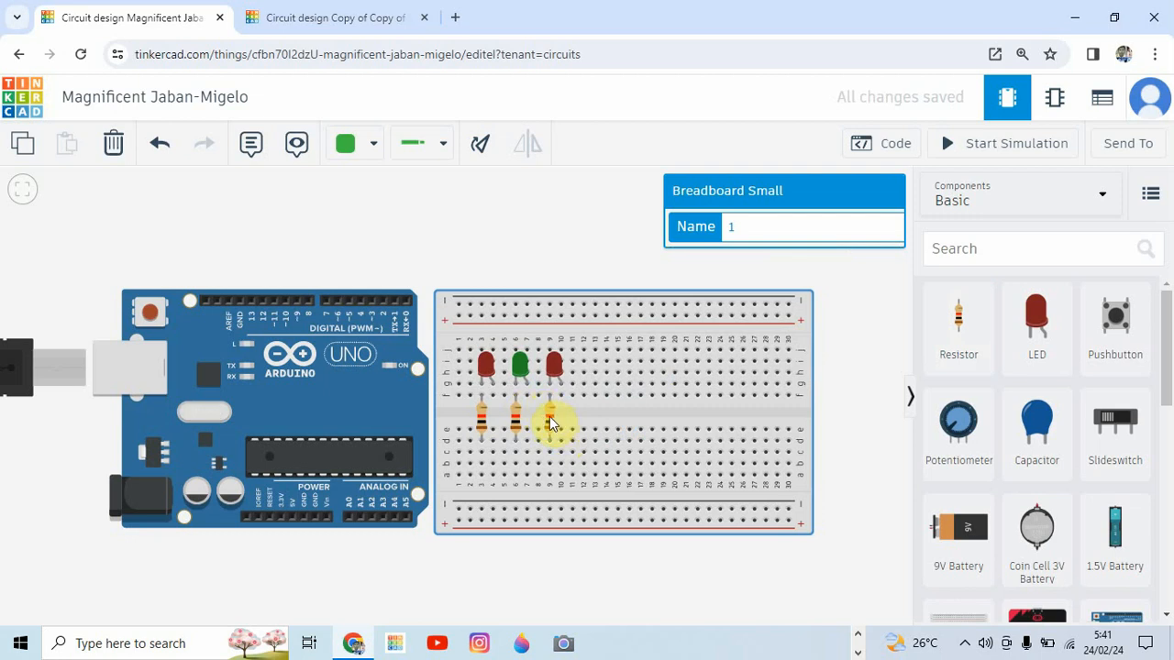
click(551, 422)
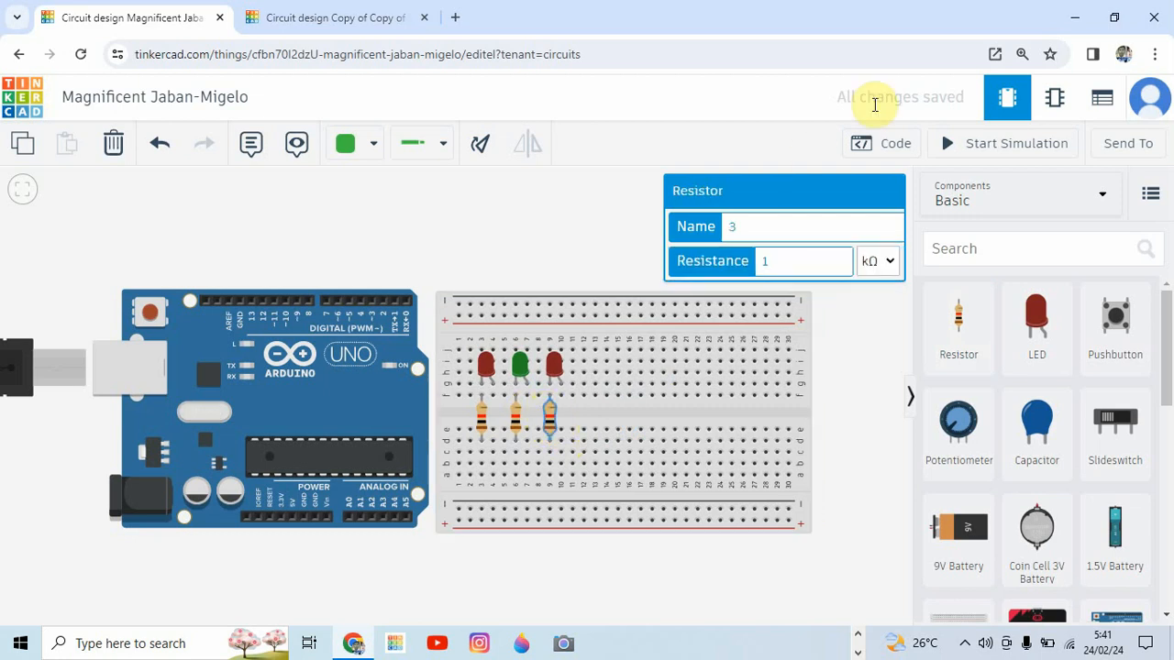
click(826, 262)
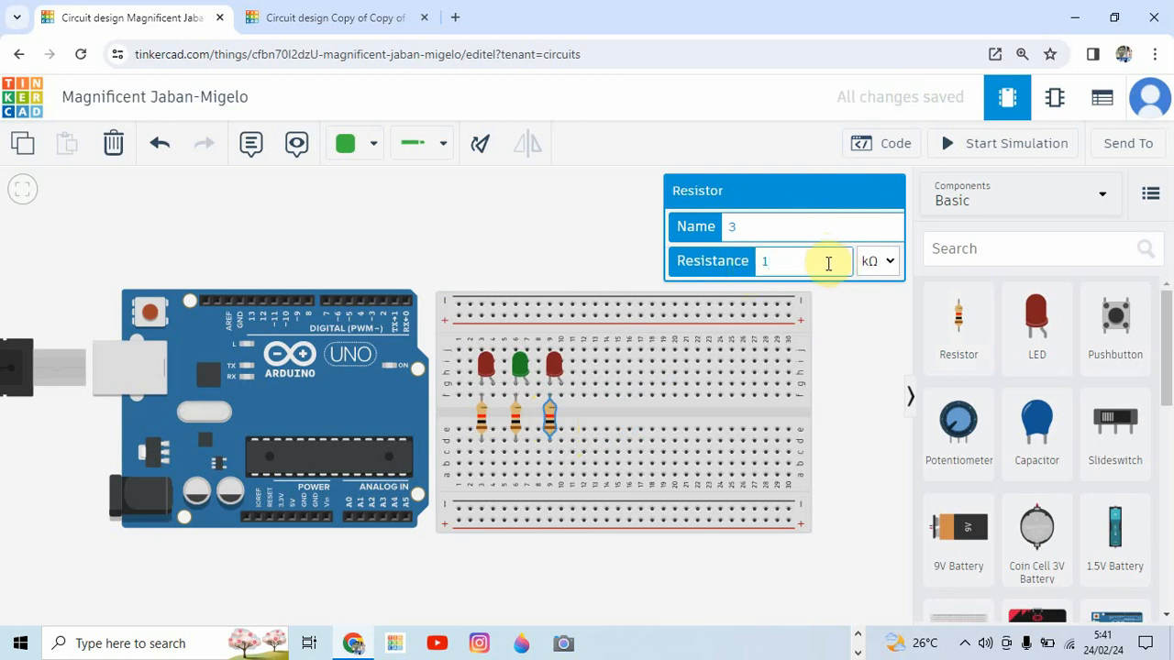
text(220)
click(891, 263)
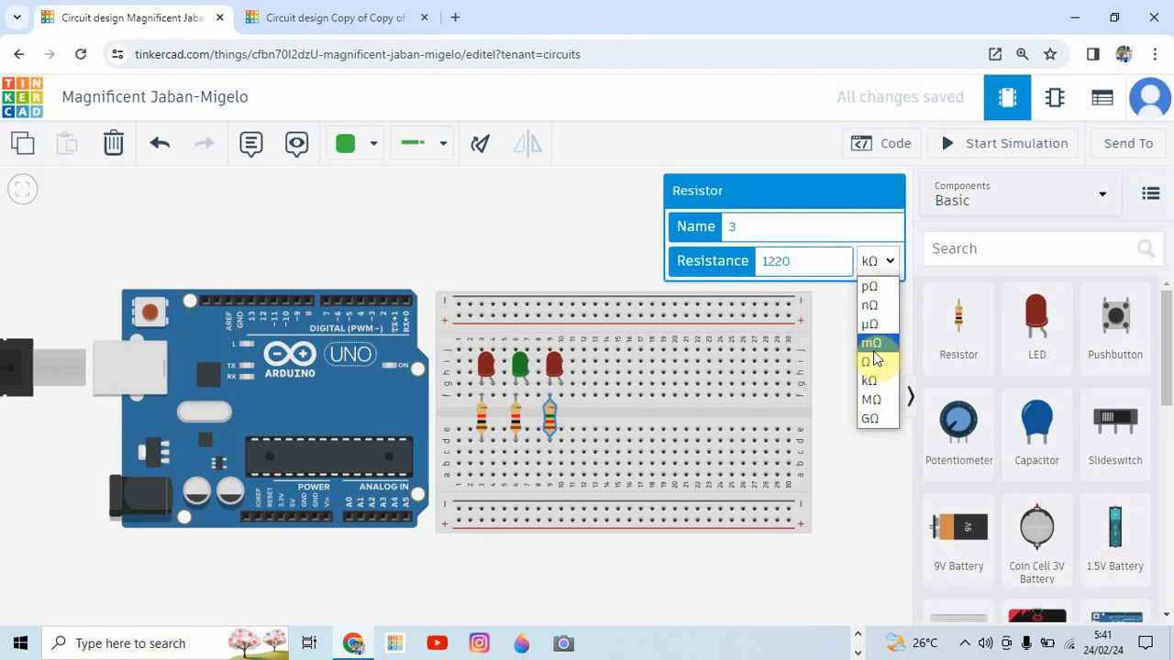
click(868, 365)
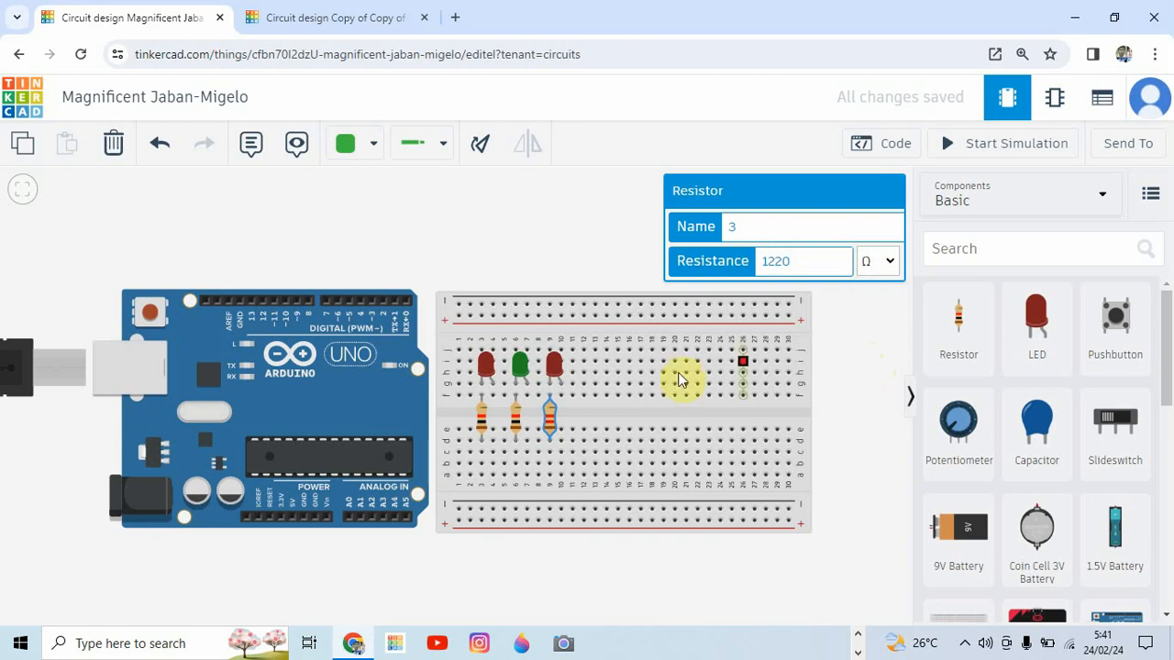
Set the resistance of the resistor below the green LED to 220 Ω
click(519, 422)
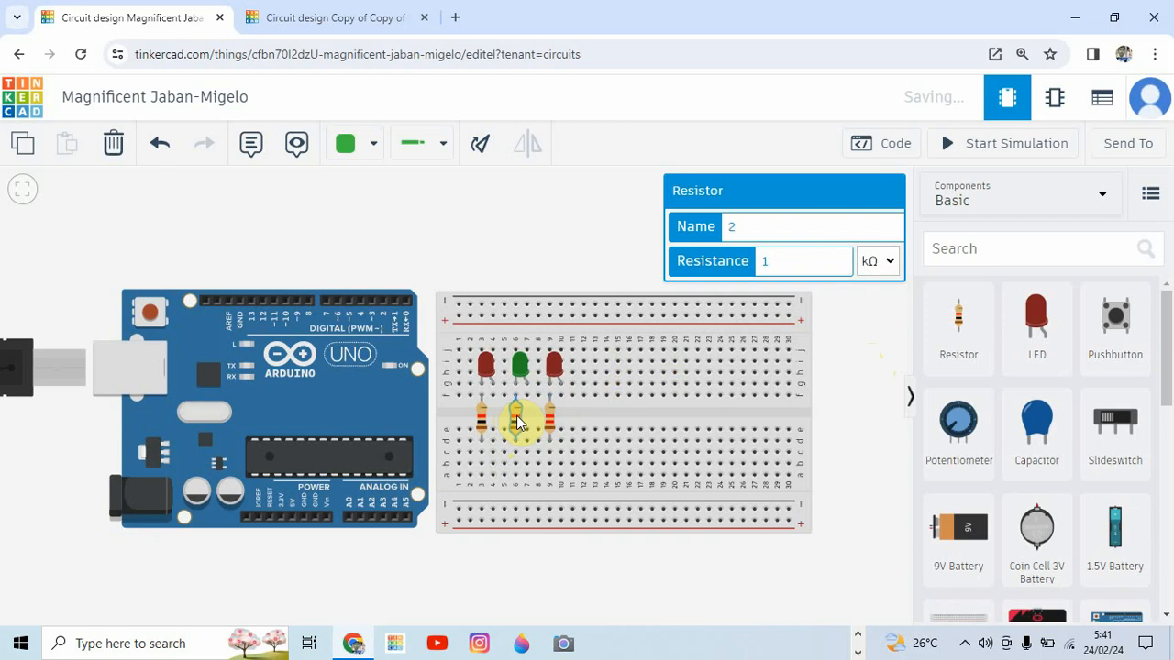
click(811, 265)
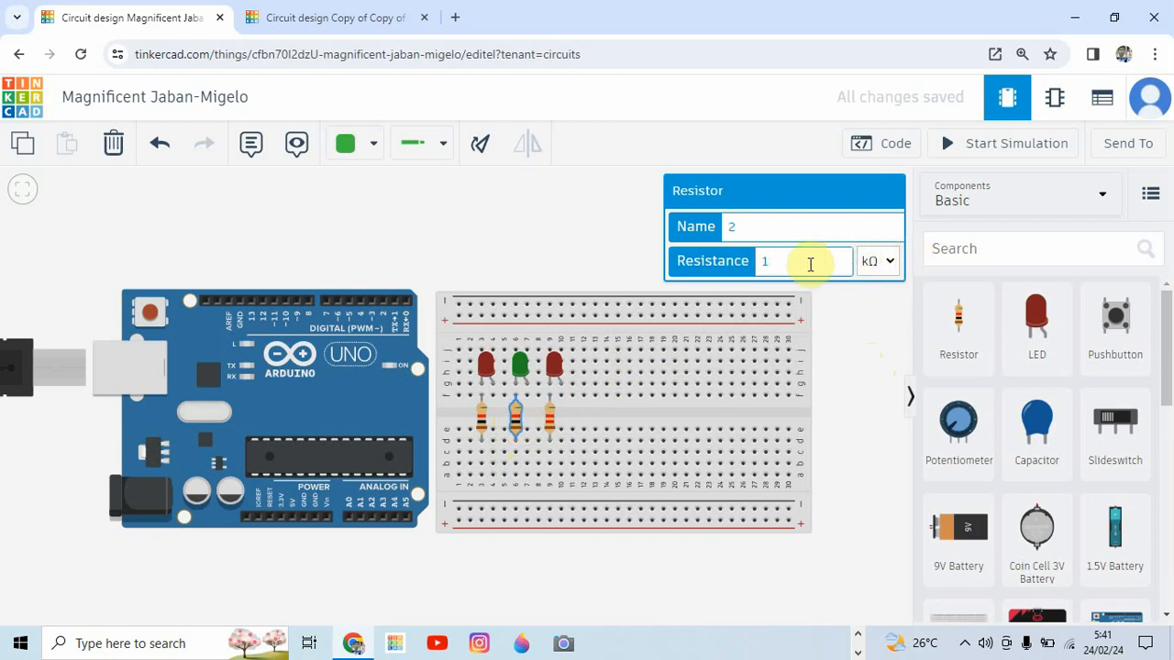
key(BackSpace)
text(220)
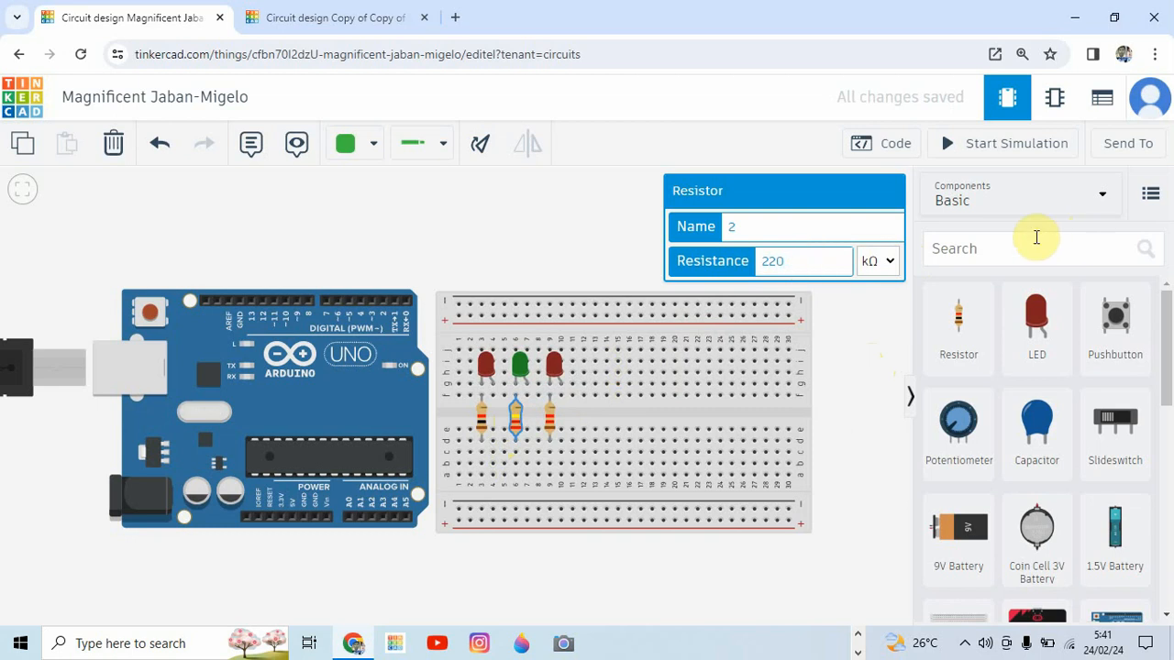
click(839, 262)
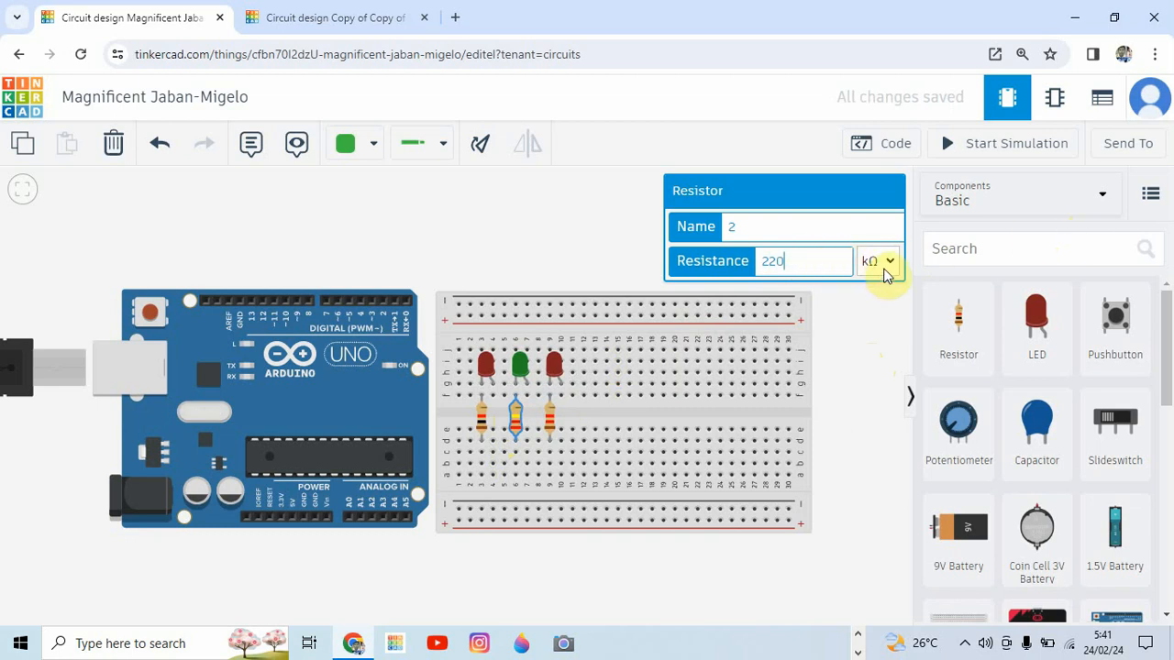
click(889, 264)
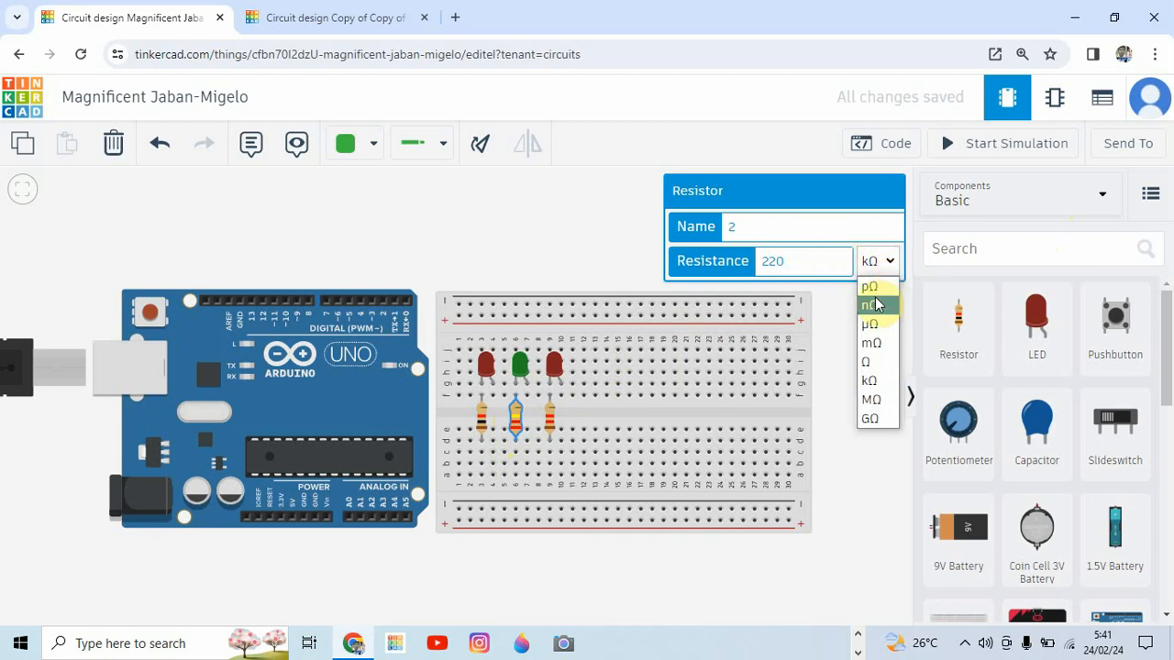
click(867, 364)
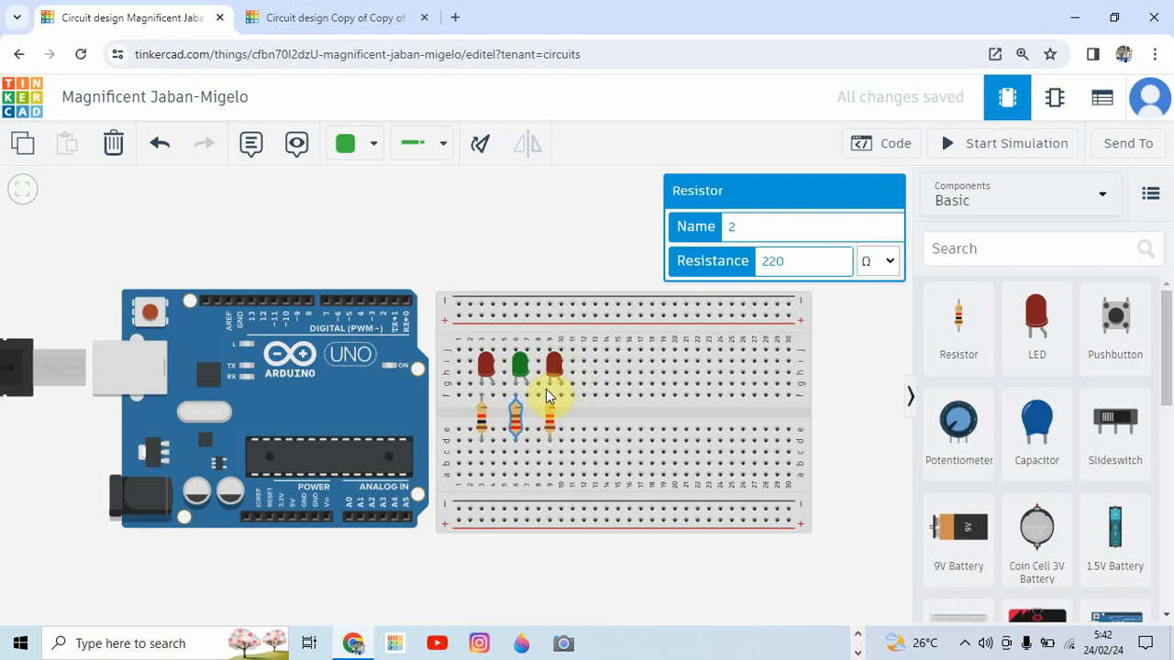
Set the resistance of the resistor in column 3, below the red LED, to 220 Ω
click(482, 418)
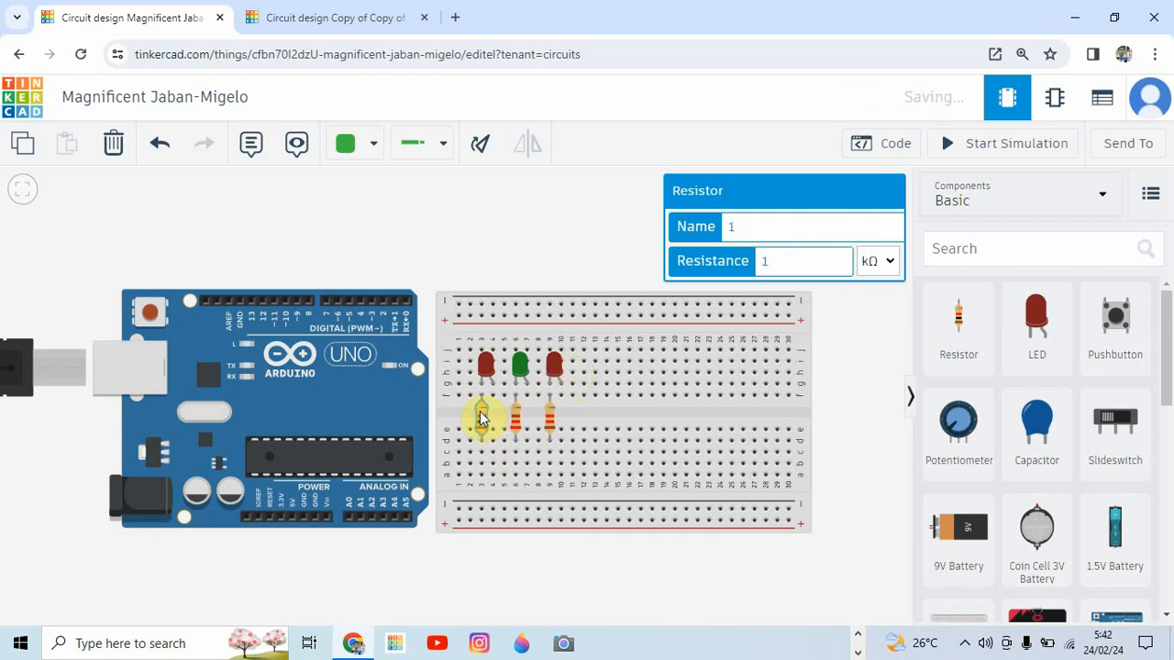
click(786, 257)
key(BackSpace)
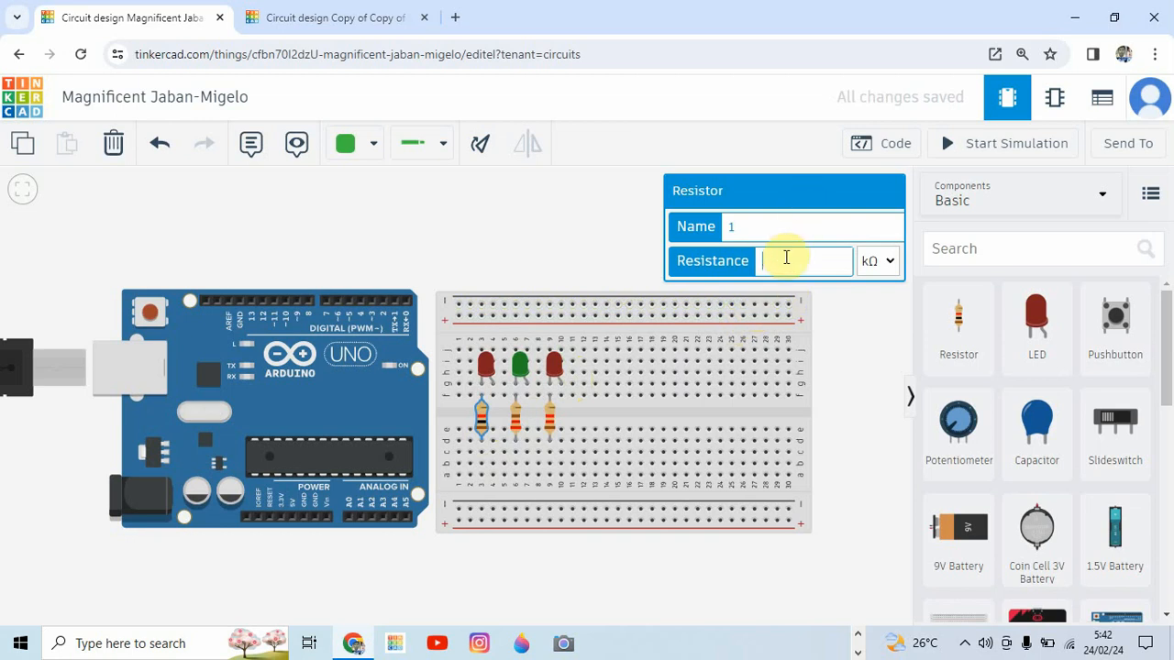
text(220)
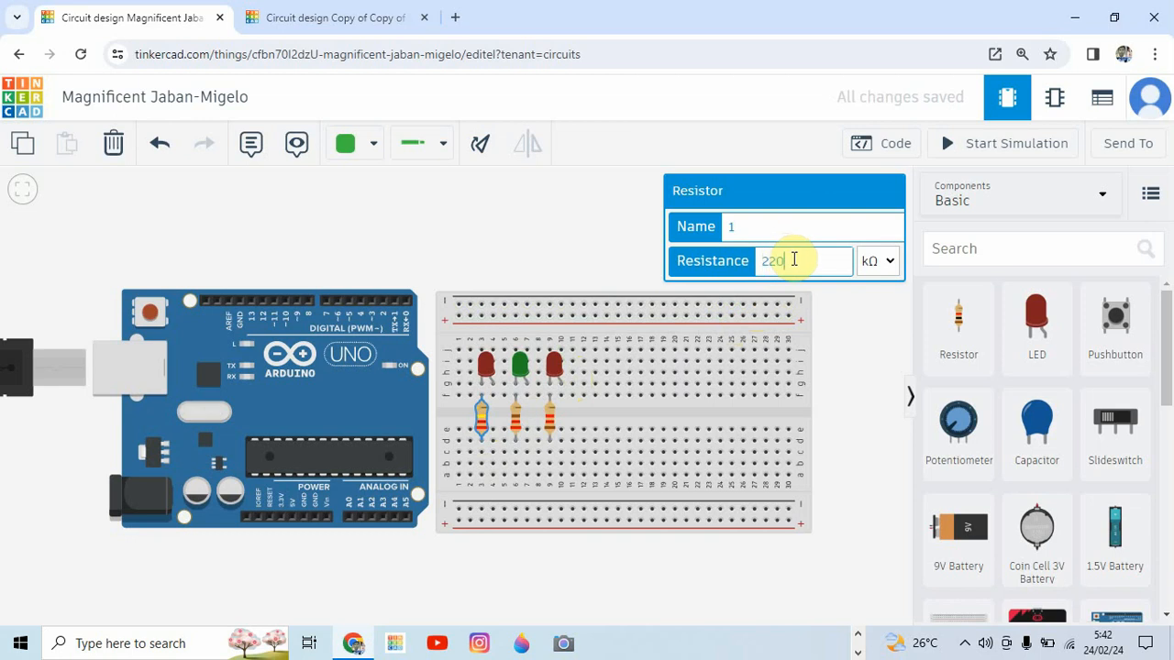
click(890, 264)
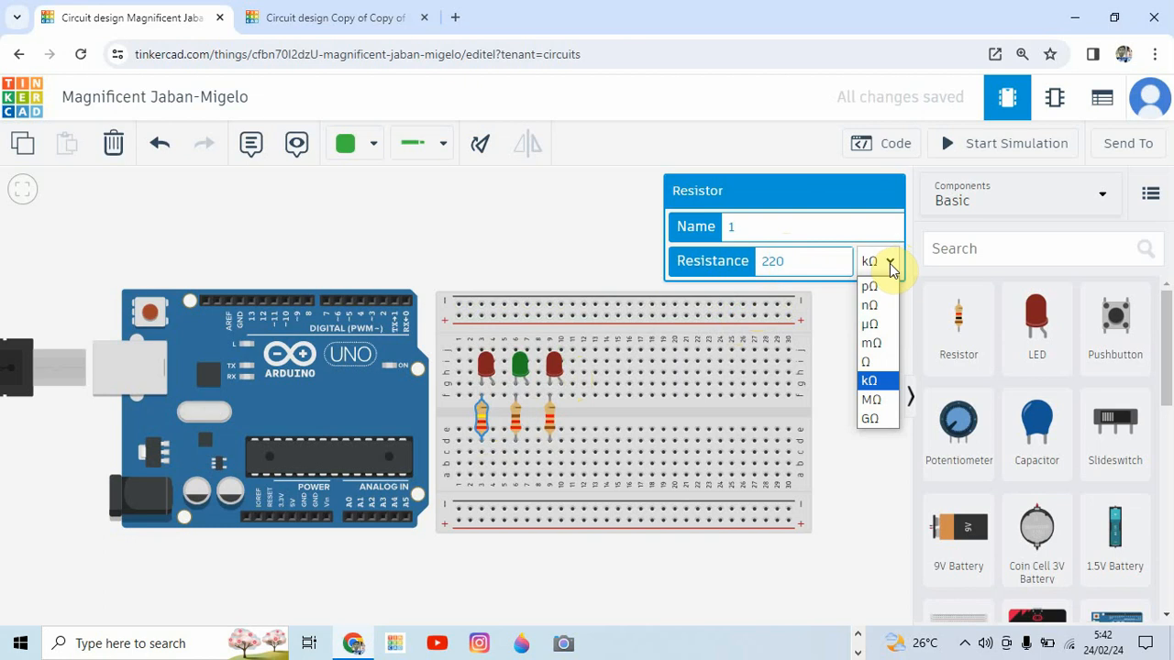
click(870, 363)
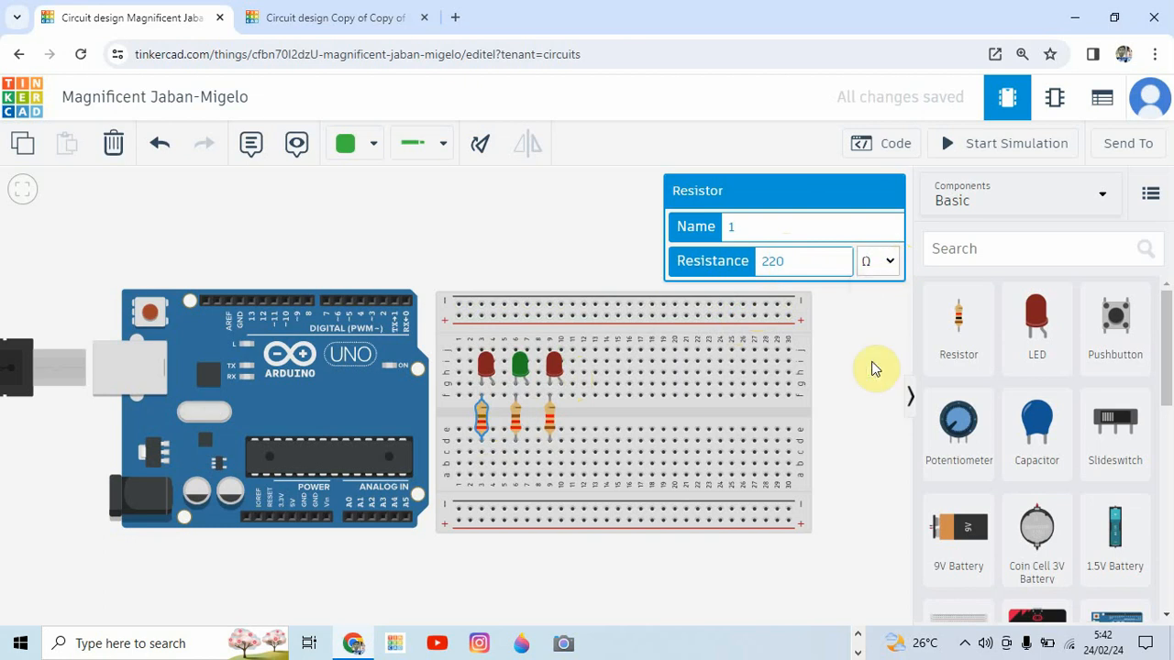
Change the color of the LED in columns 9 and 10 to blue
click(554, 368)
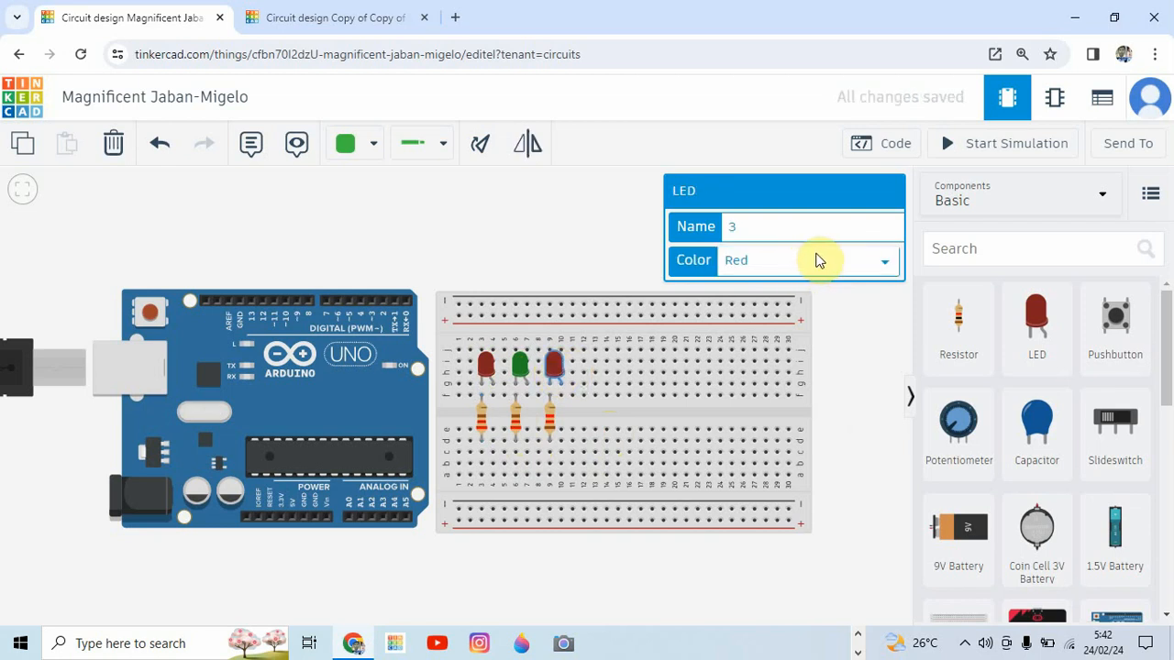
click(888, 265)
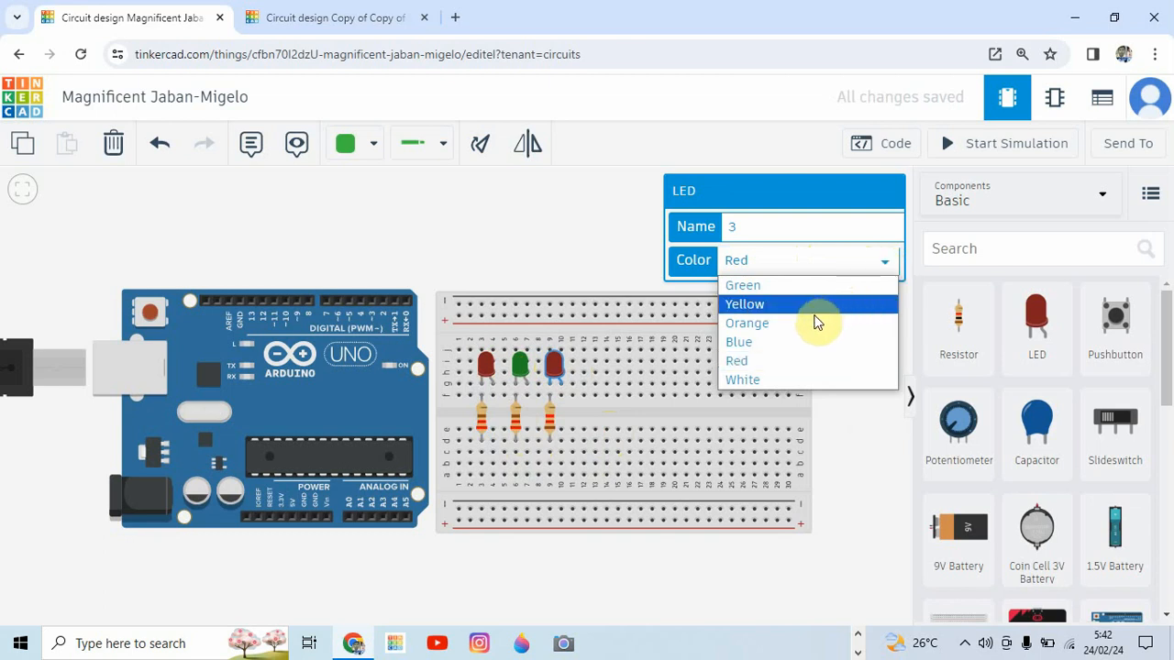
click(742, 350)
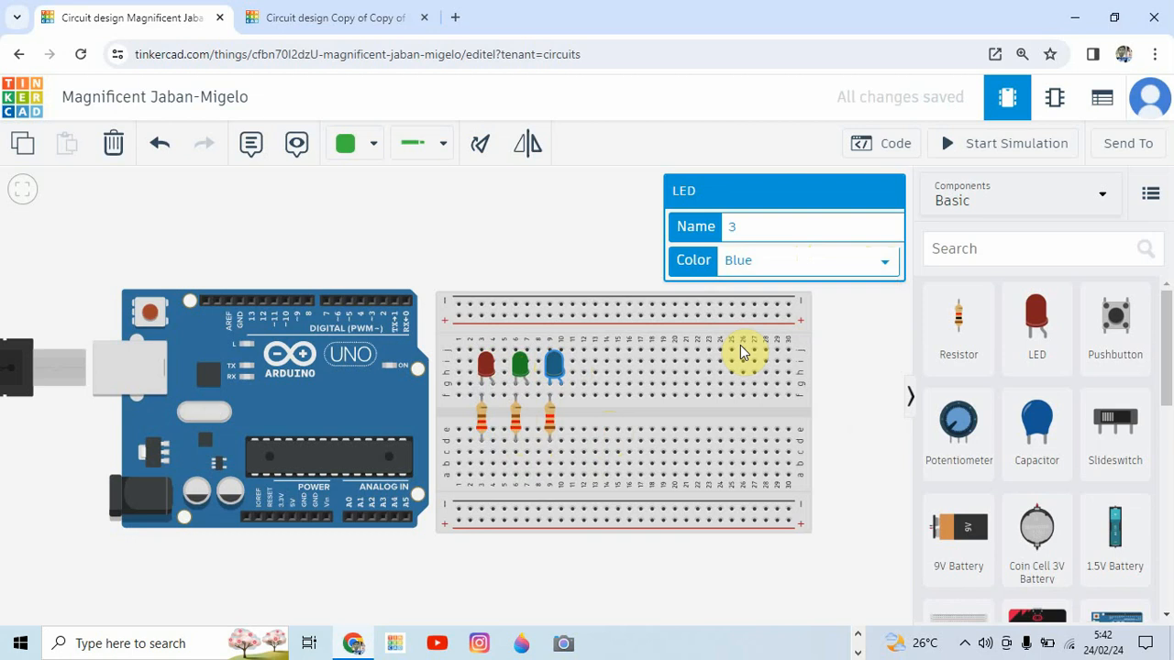
click(183, 504)
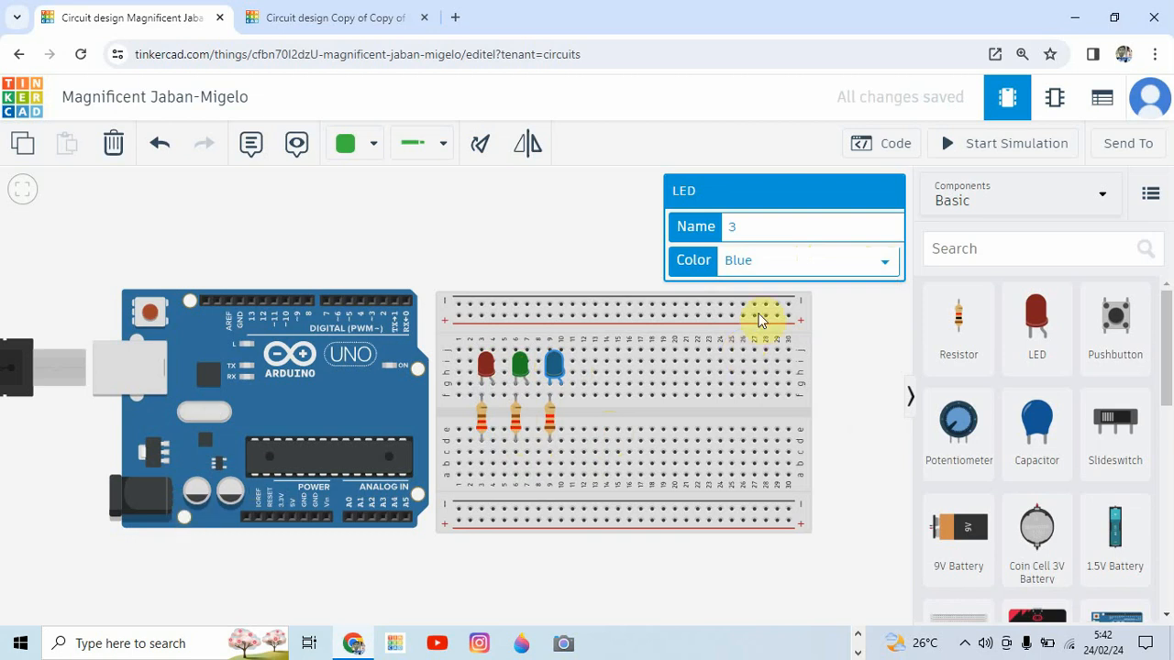
click(752, 422)
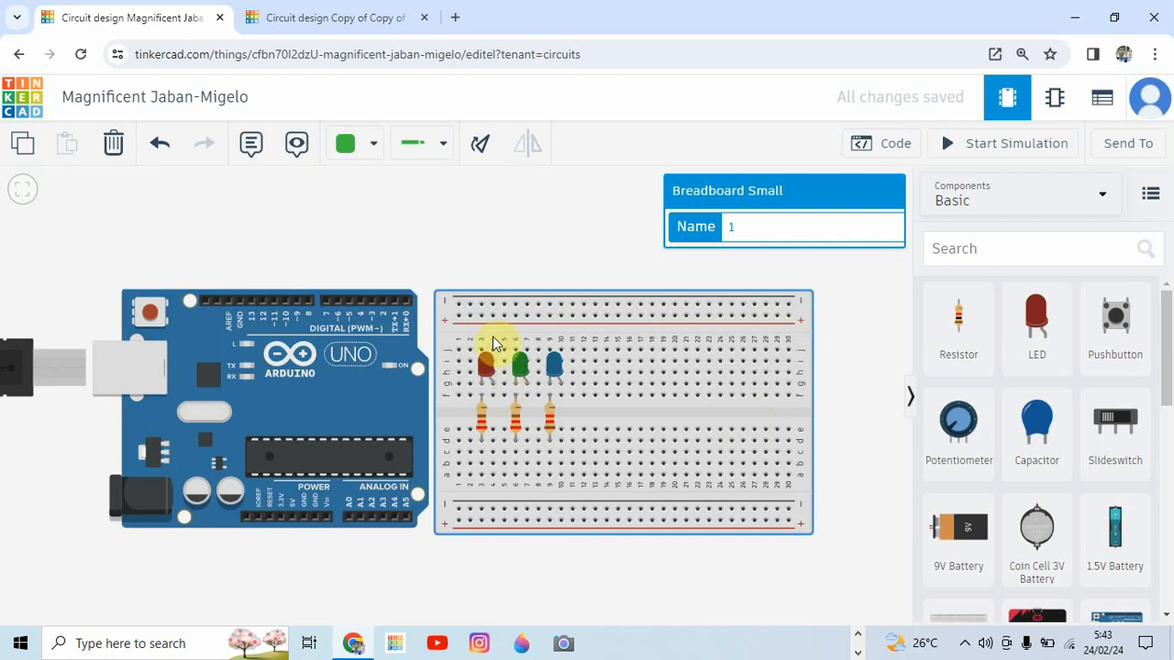
Route a wire from Arduino digital pin 2 over the board to row j, column 4 at the red LED, and color it red
click(493, 389)
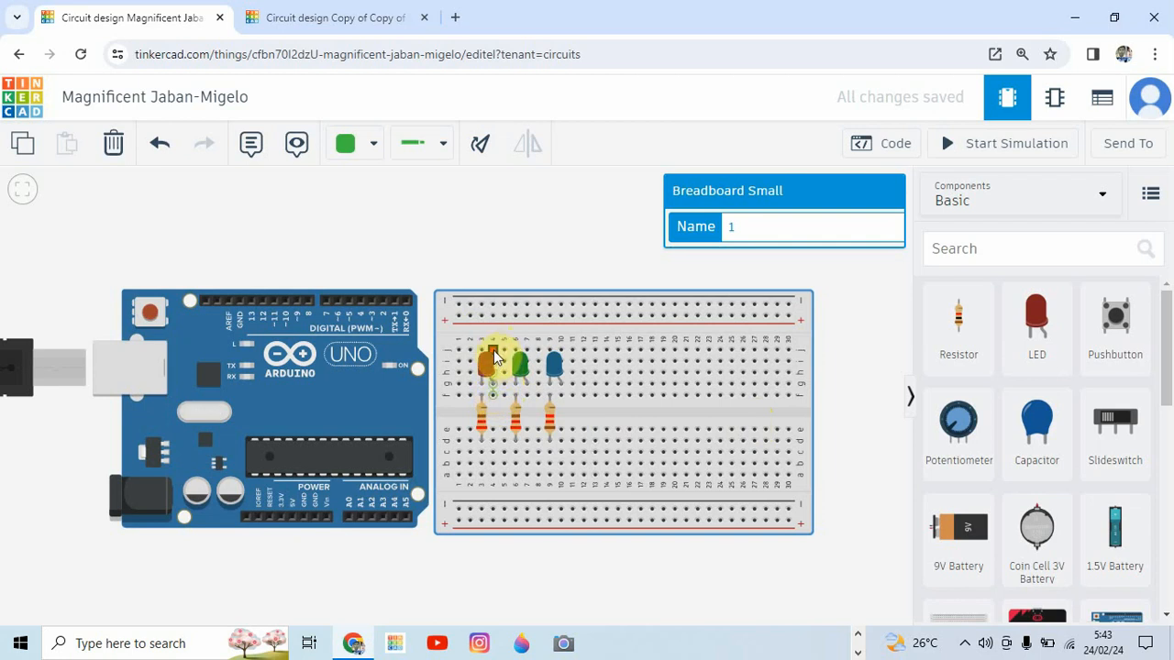
key(Escape)
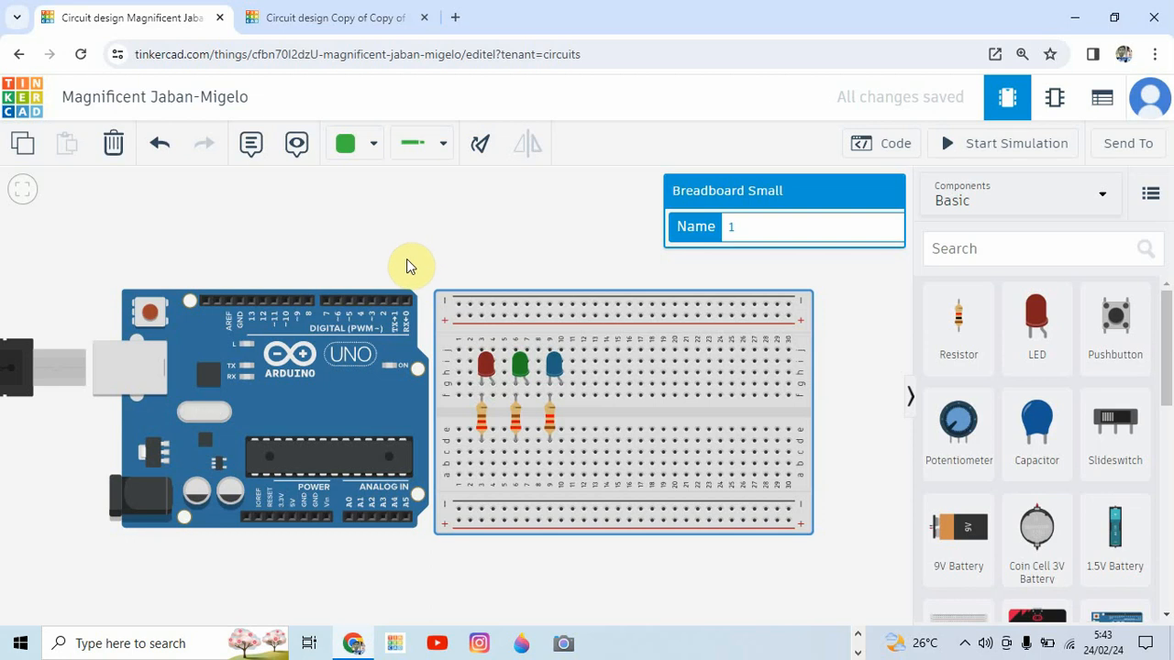
click(382, 300)
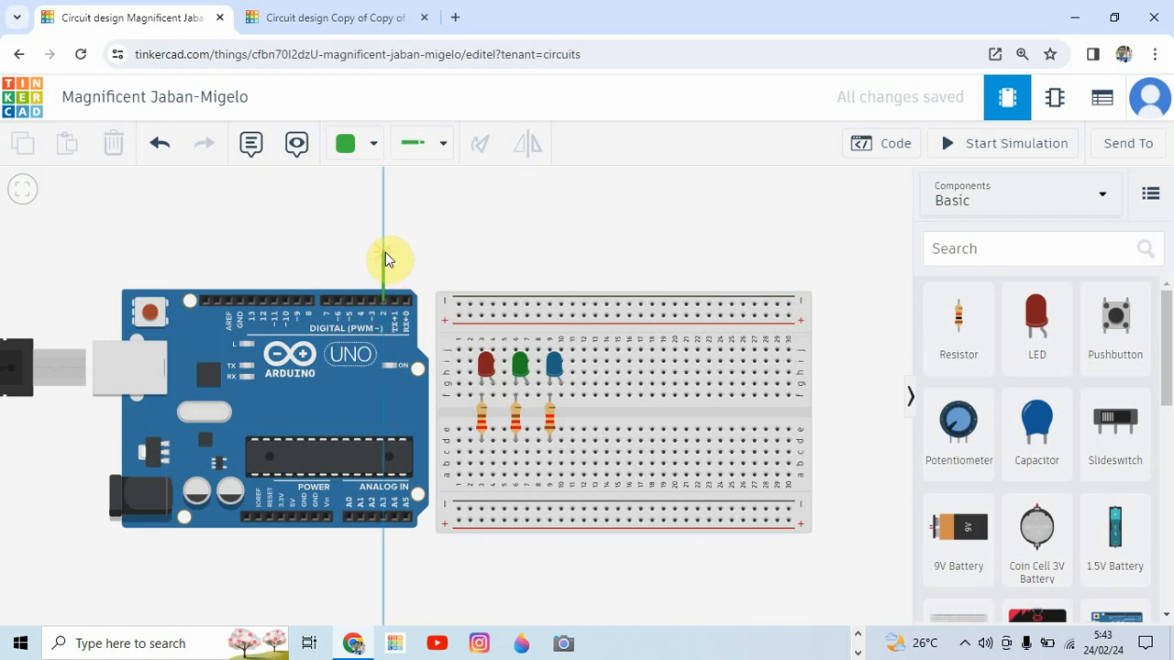
click(386, 253)
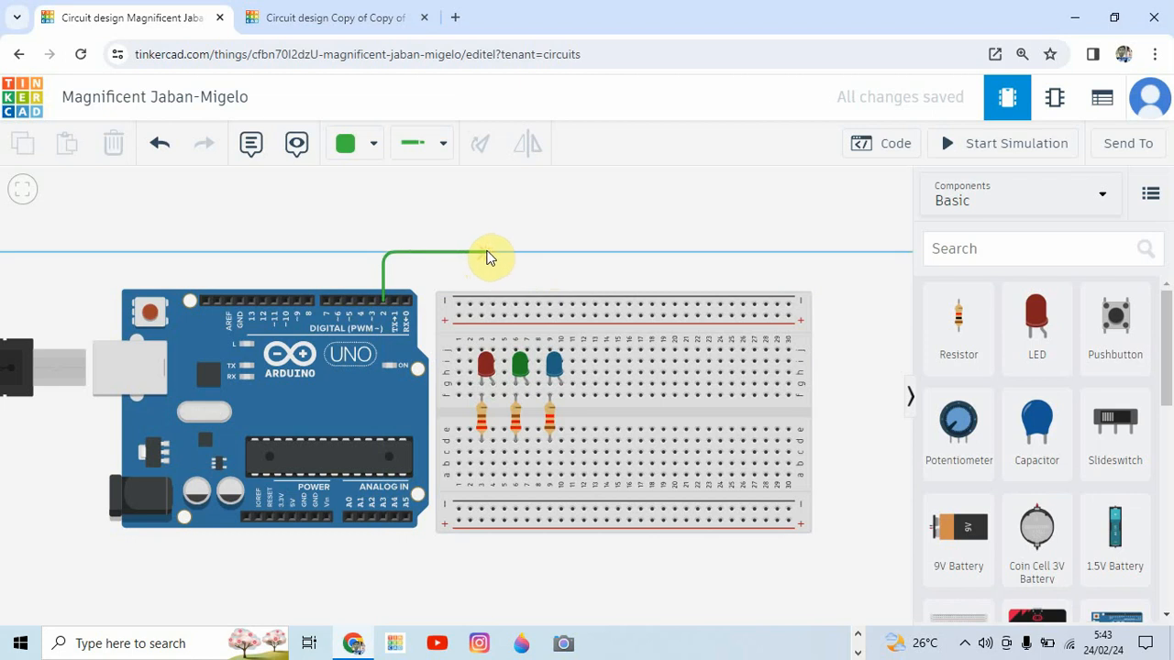
click(488, 252)
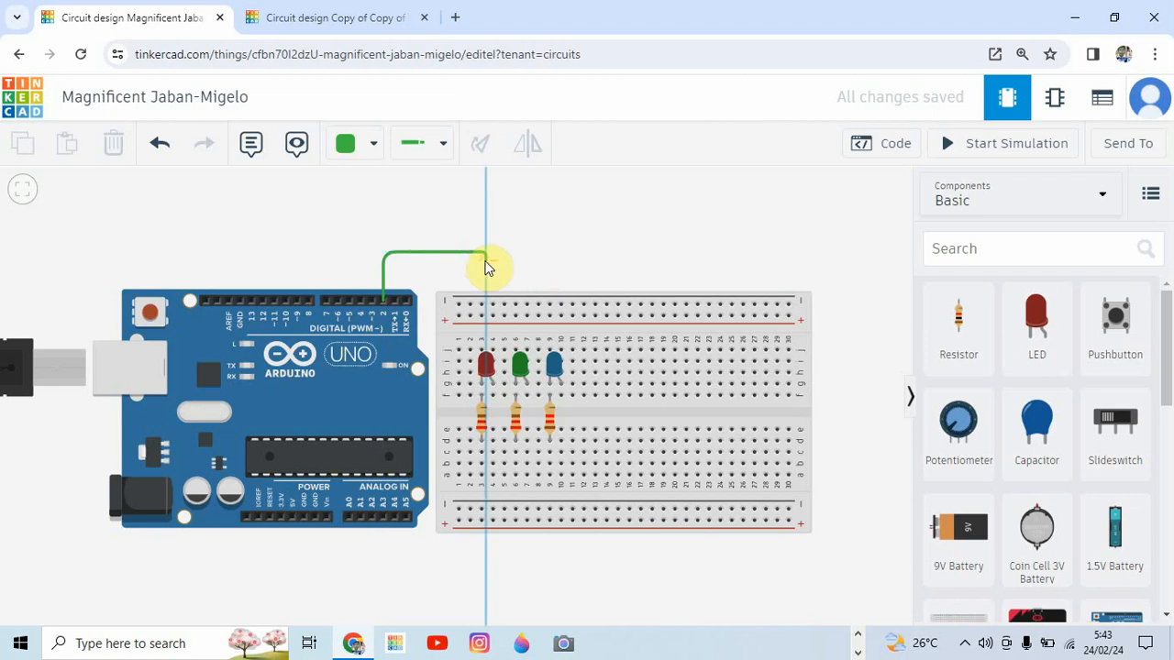
click(490, 347)
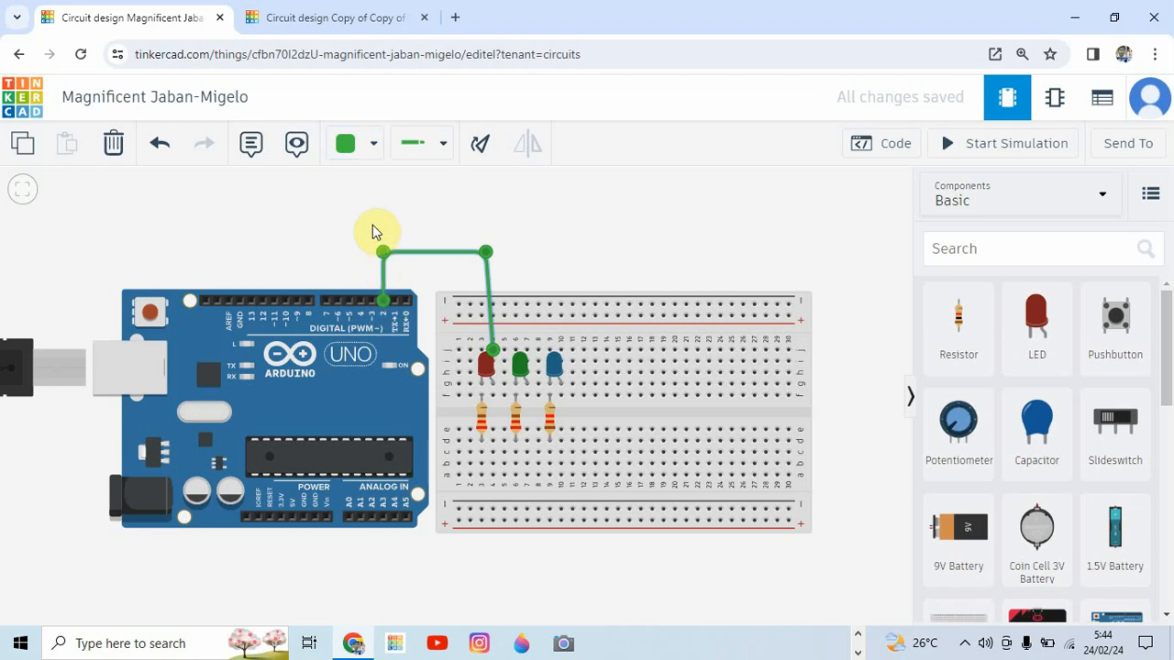
click(375, 152)
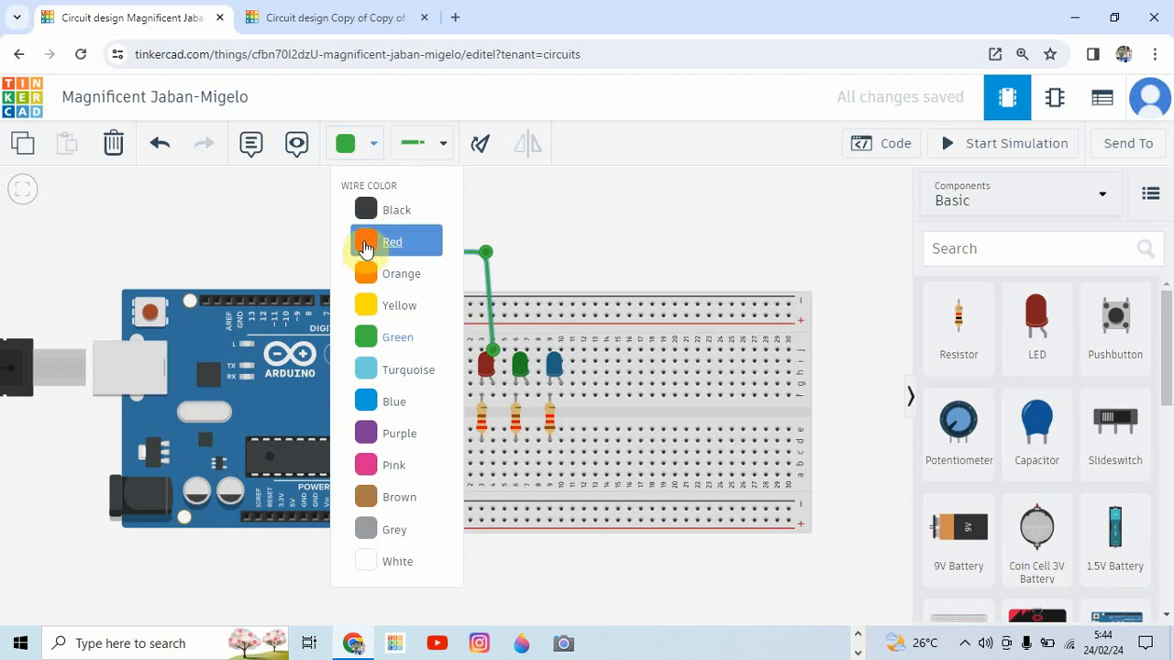
click(365, 244)
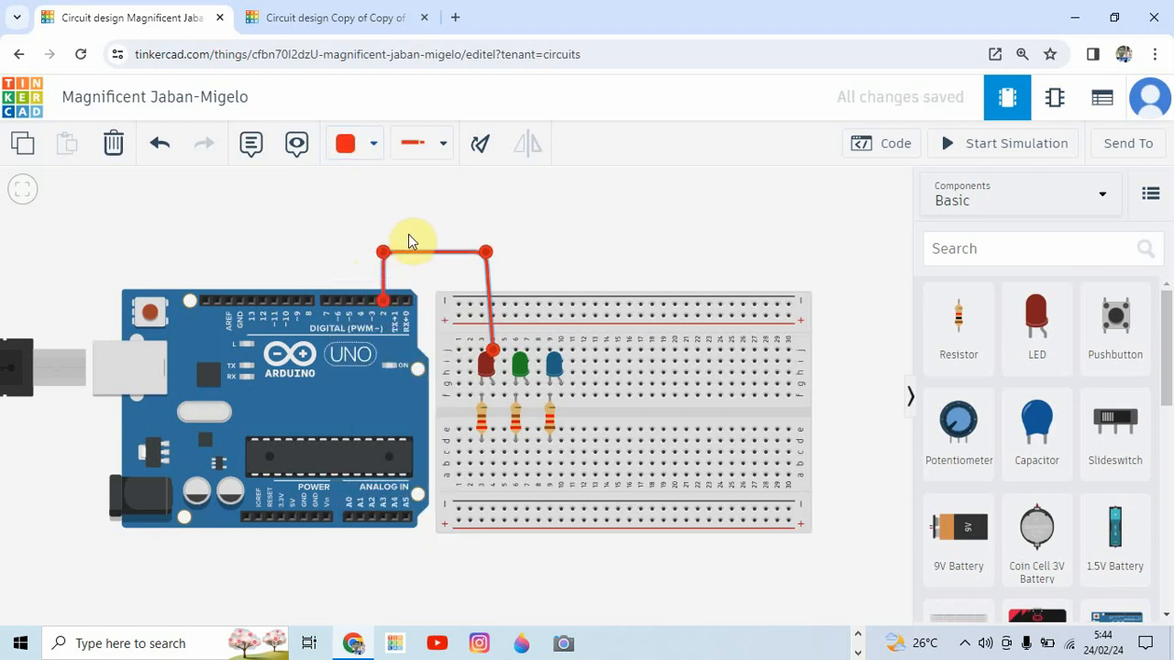
Route a wire from row j, column 7 at the green LED to Arduino digital pin 3, and color it green
click(527, 356)
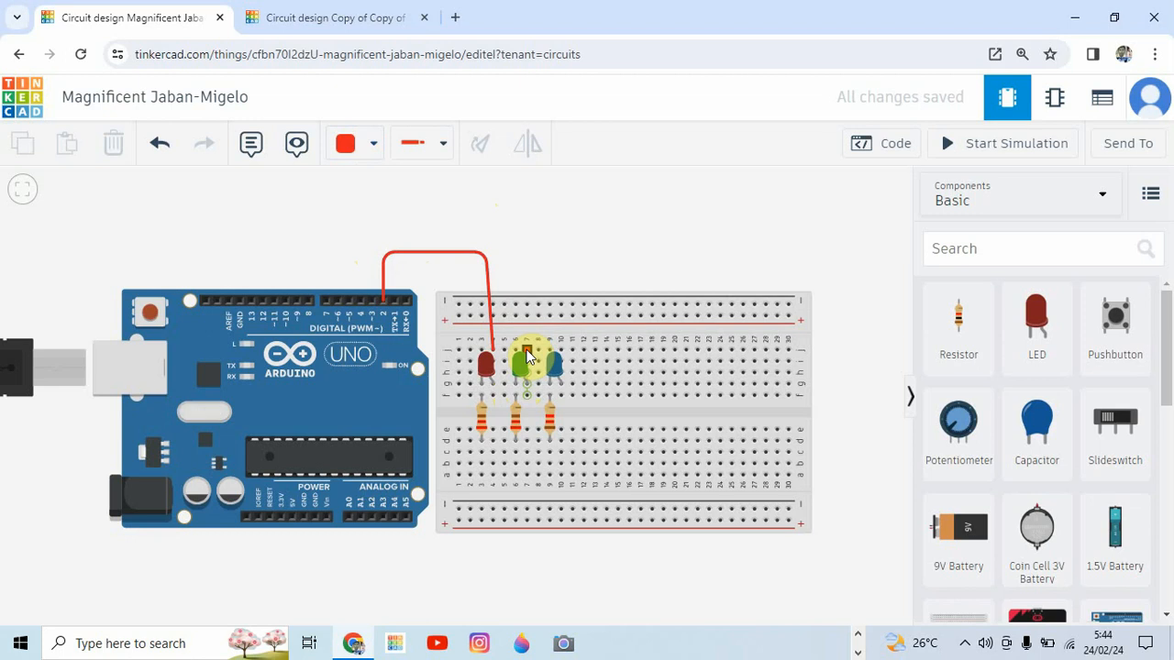
click(526, 246)
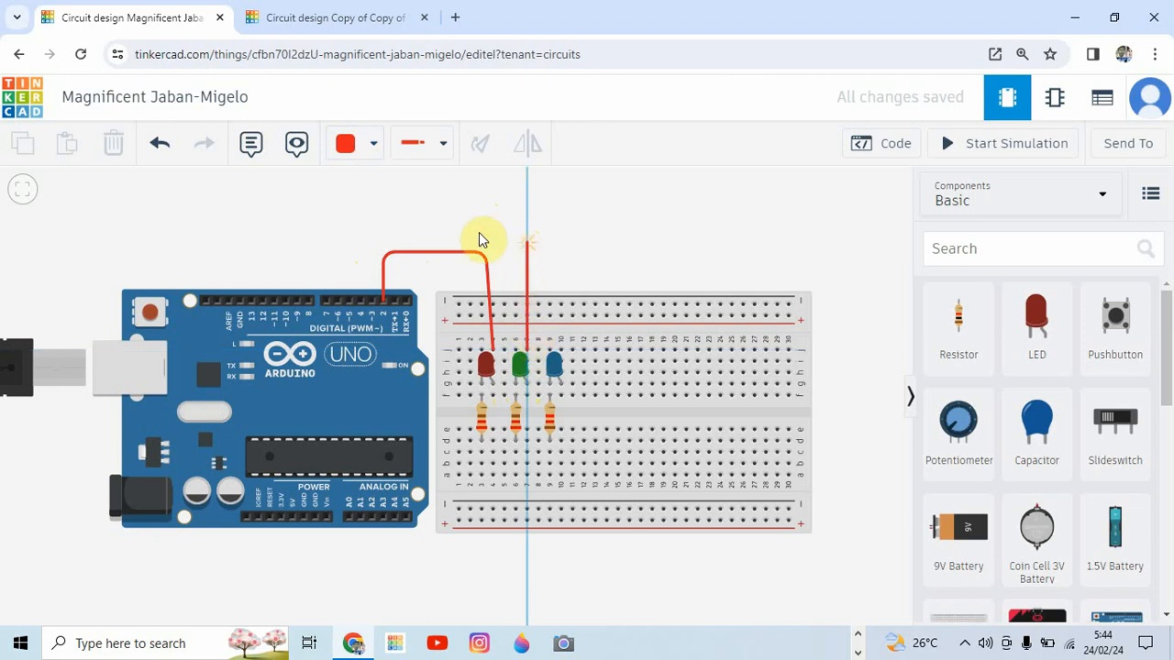
click(375, 246)
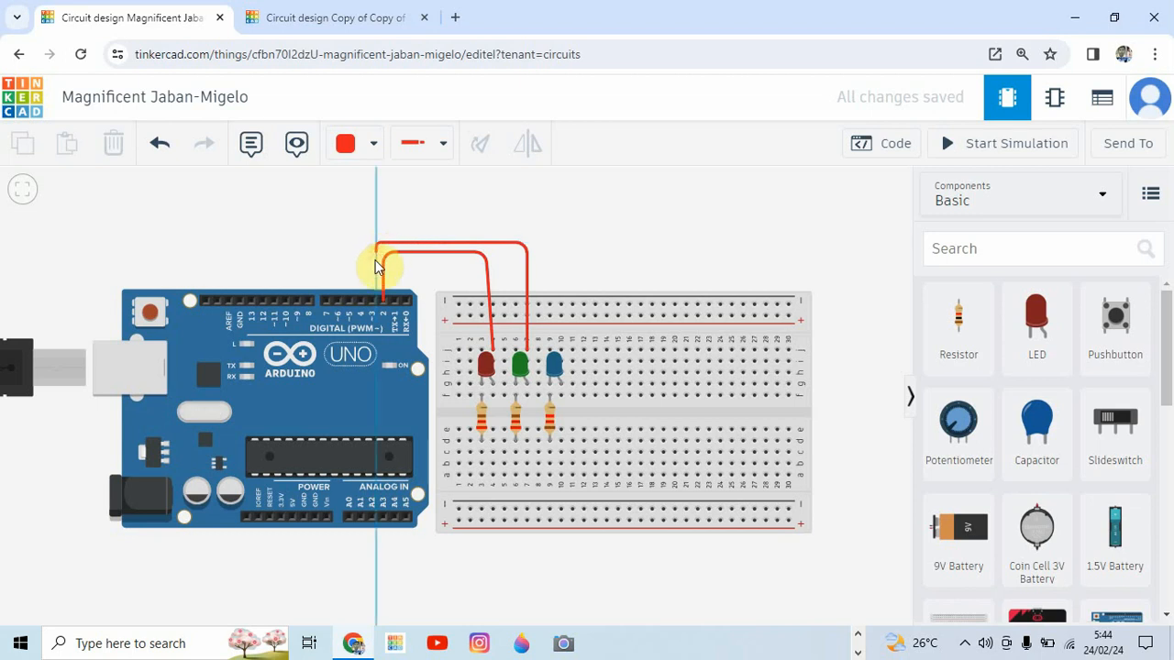
click(372, 305)
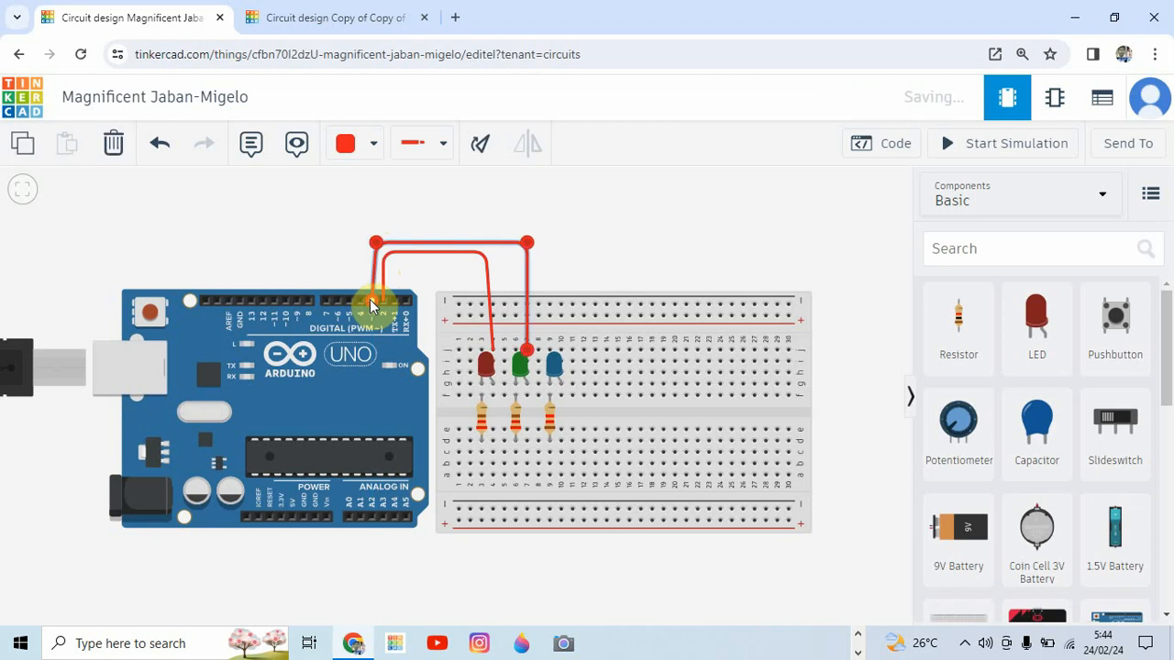
click(379, 149)
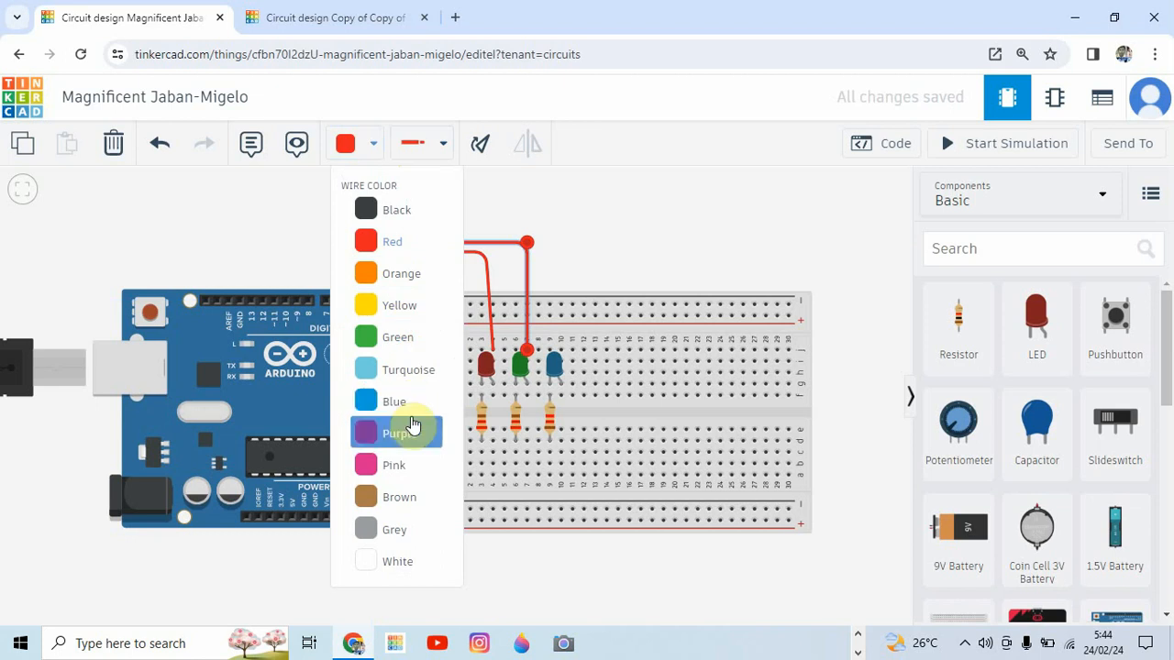
click(400, 339)
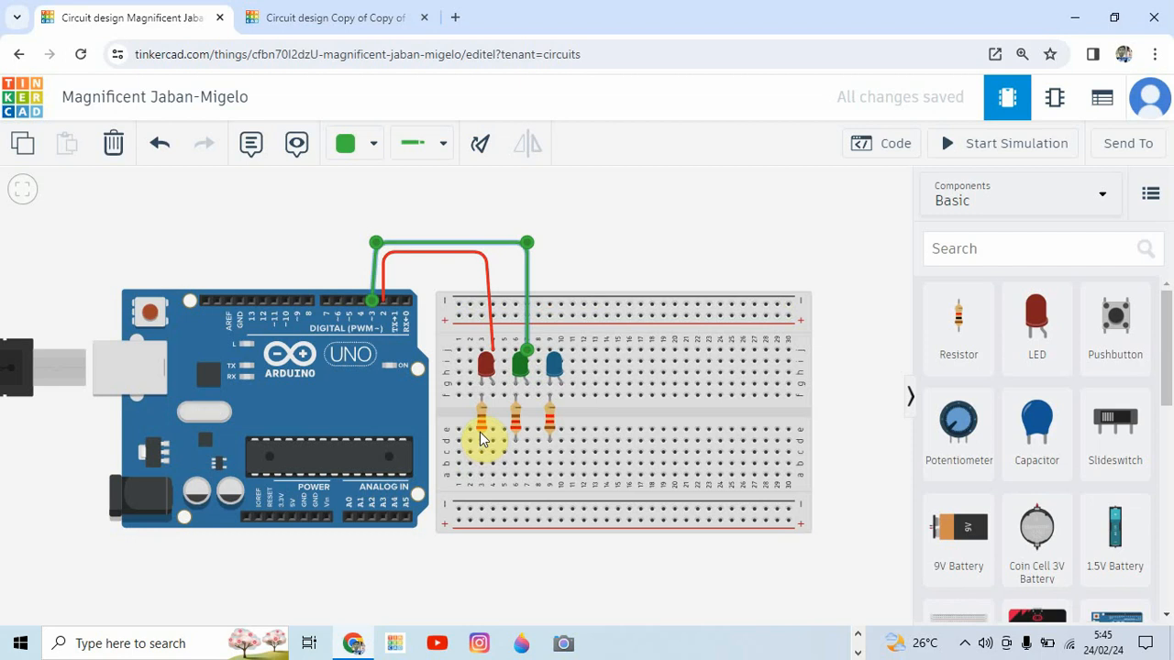
Connect row a of column 3 and the Arduino's GND pin beside Vin to the breadboard's lower negative rail with green wires
click(480, 479)
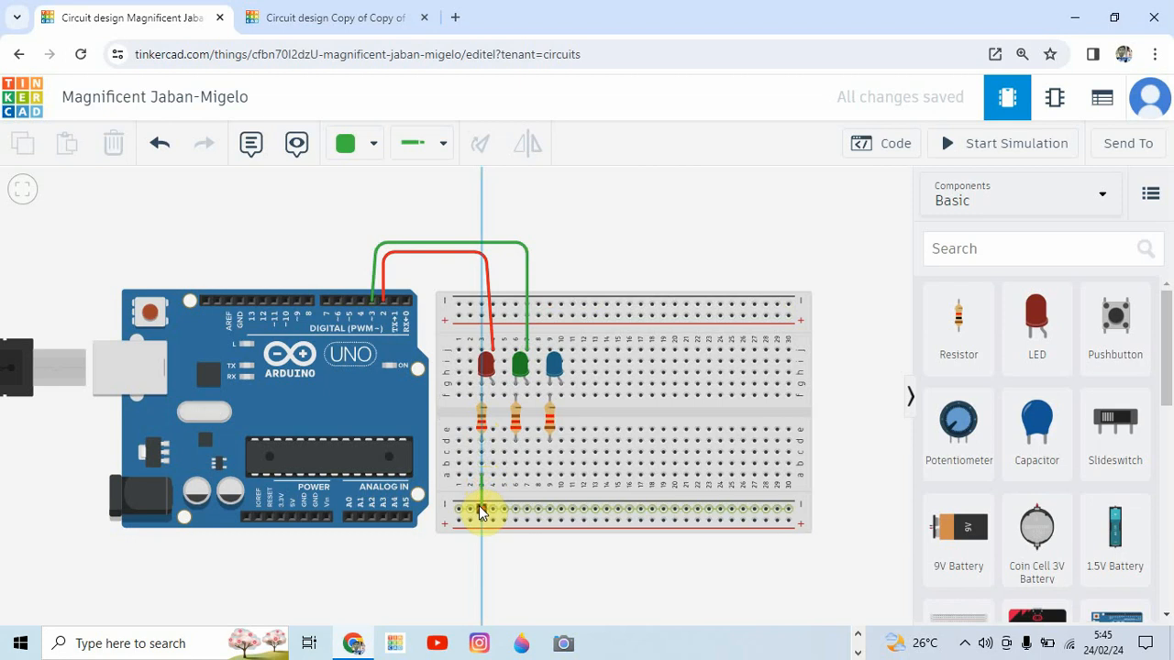
click(480, 510)
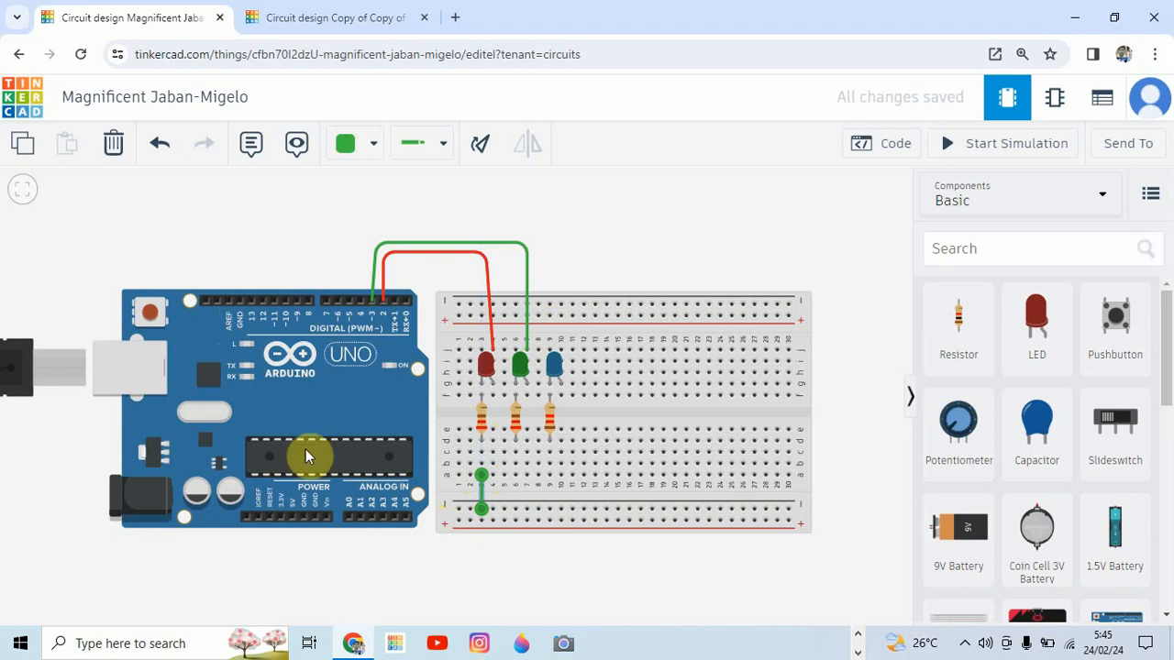
click(312, 519)
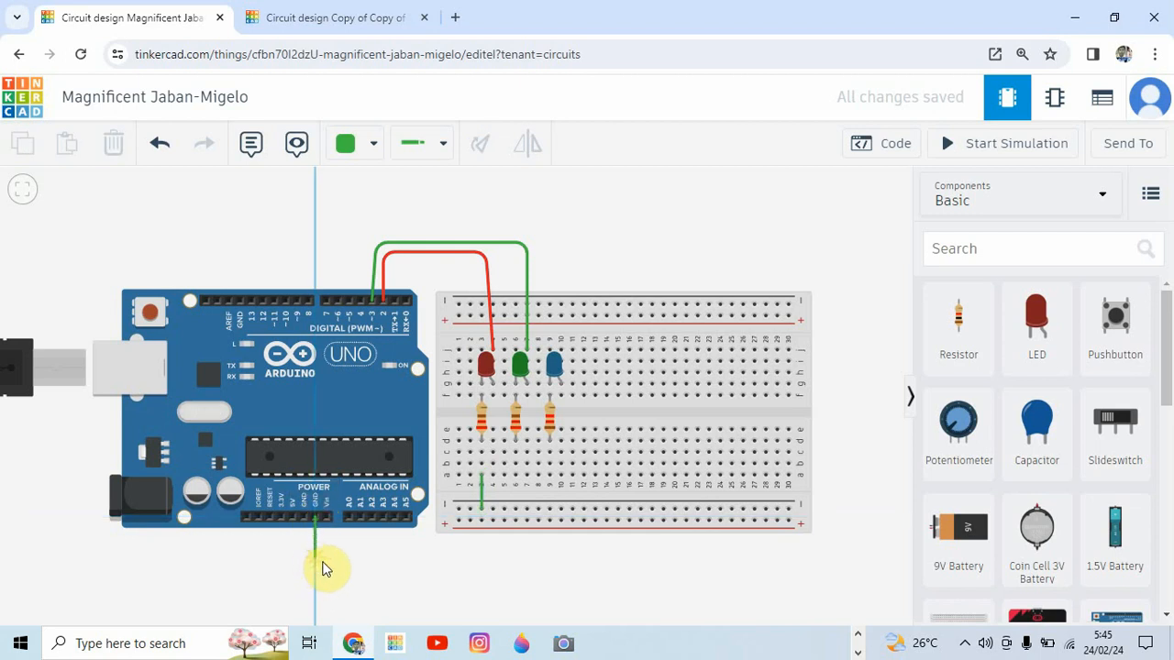
click(315, 557)
scroll(399, 555, down, 1)
scroll(449, 555, down, 1)
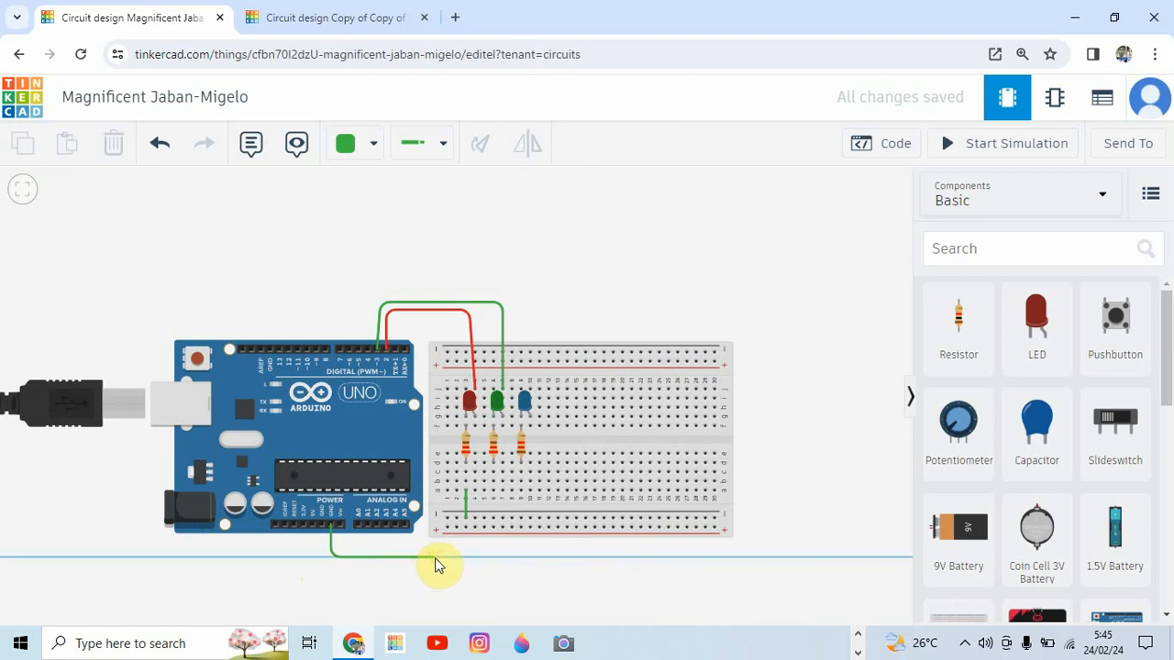
click(435, 557)
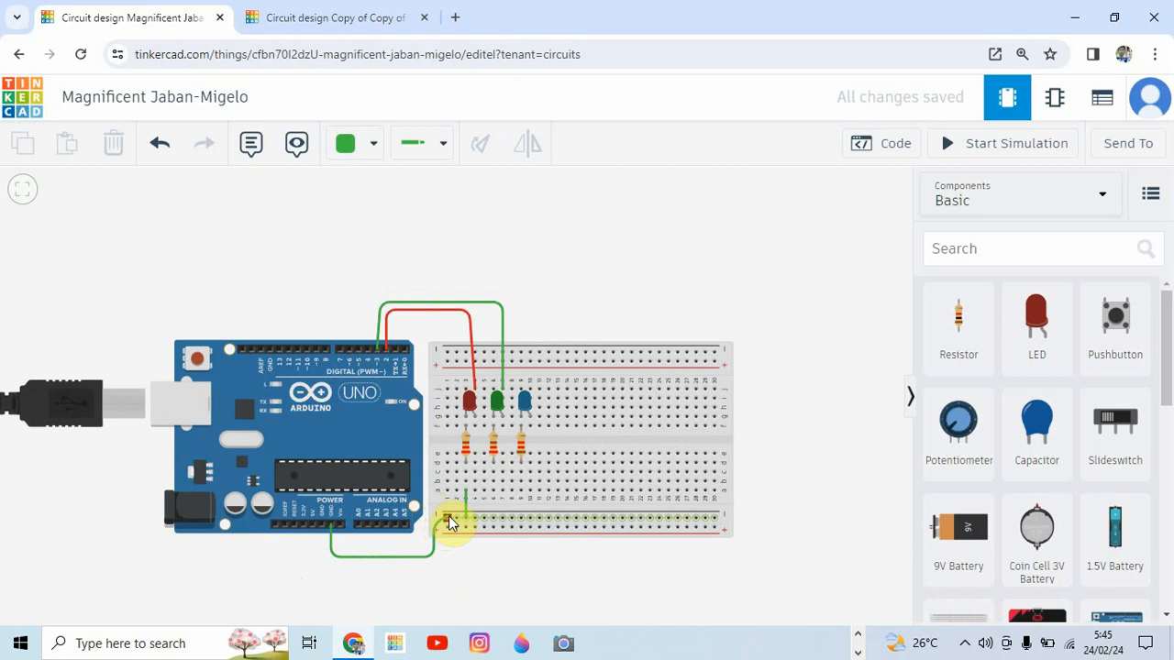
click(448, 520)
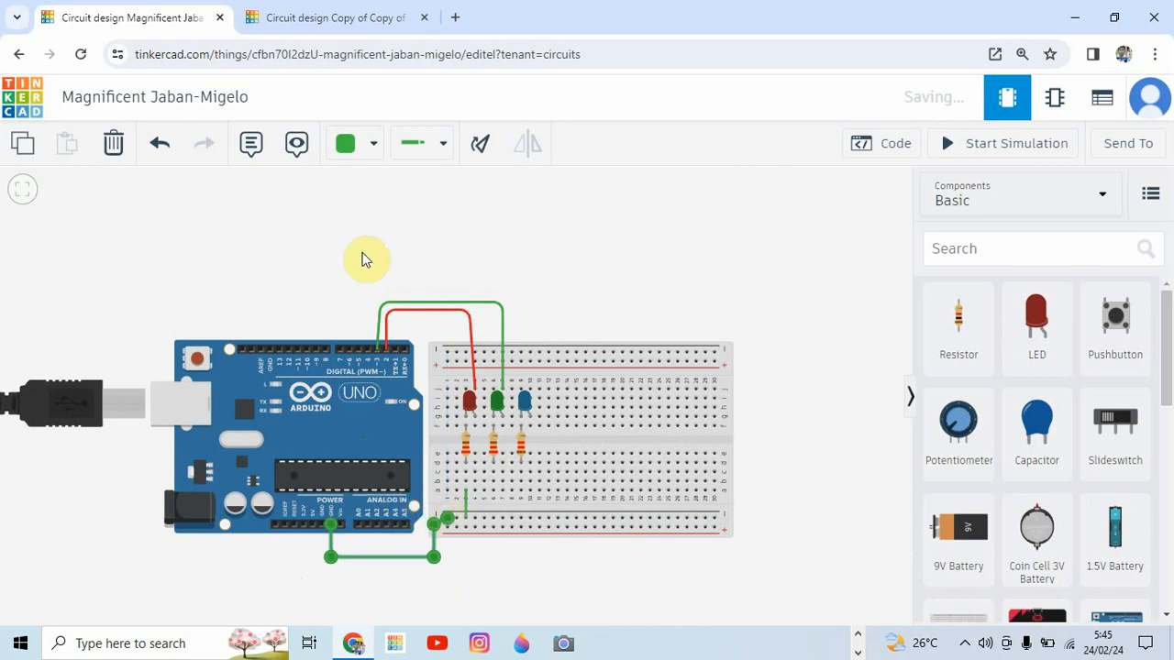
Color the wire between the Arduino's GND pin and the negative rail black
click(373, 146)
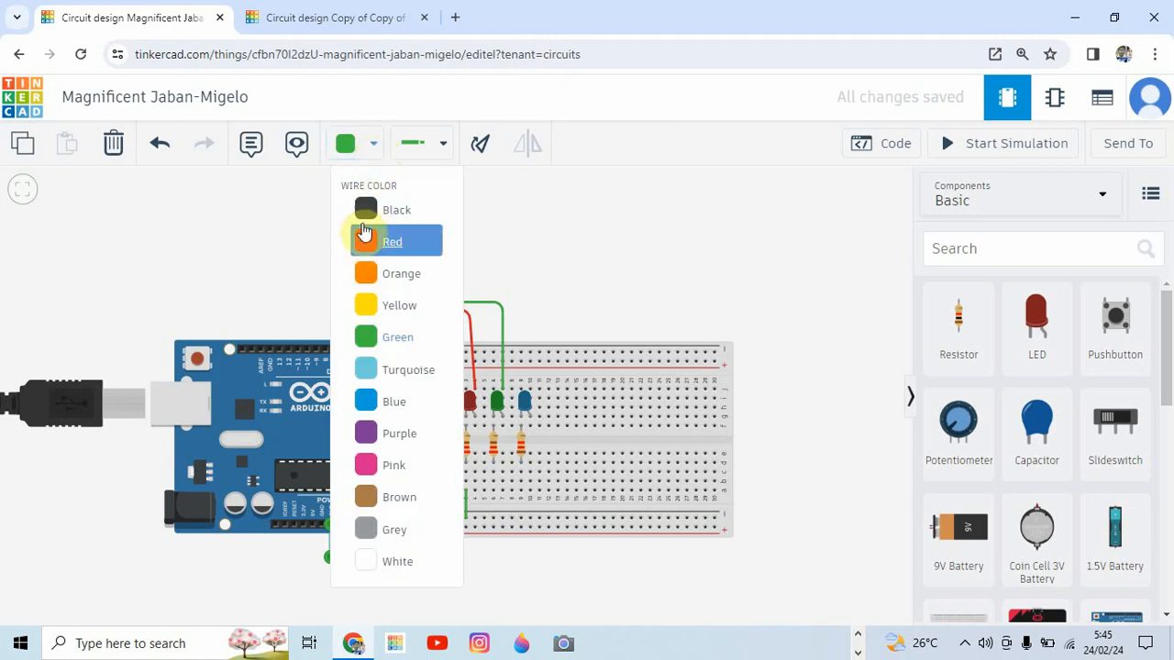
click(365, 213)
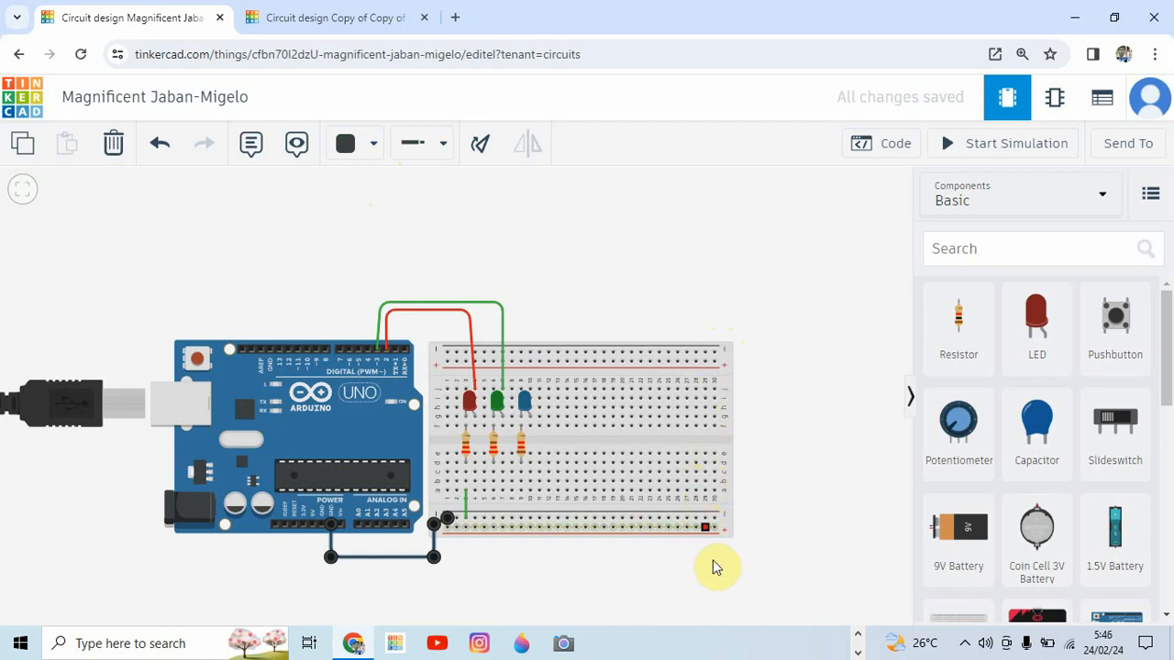
click(706, 587)
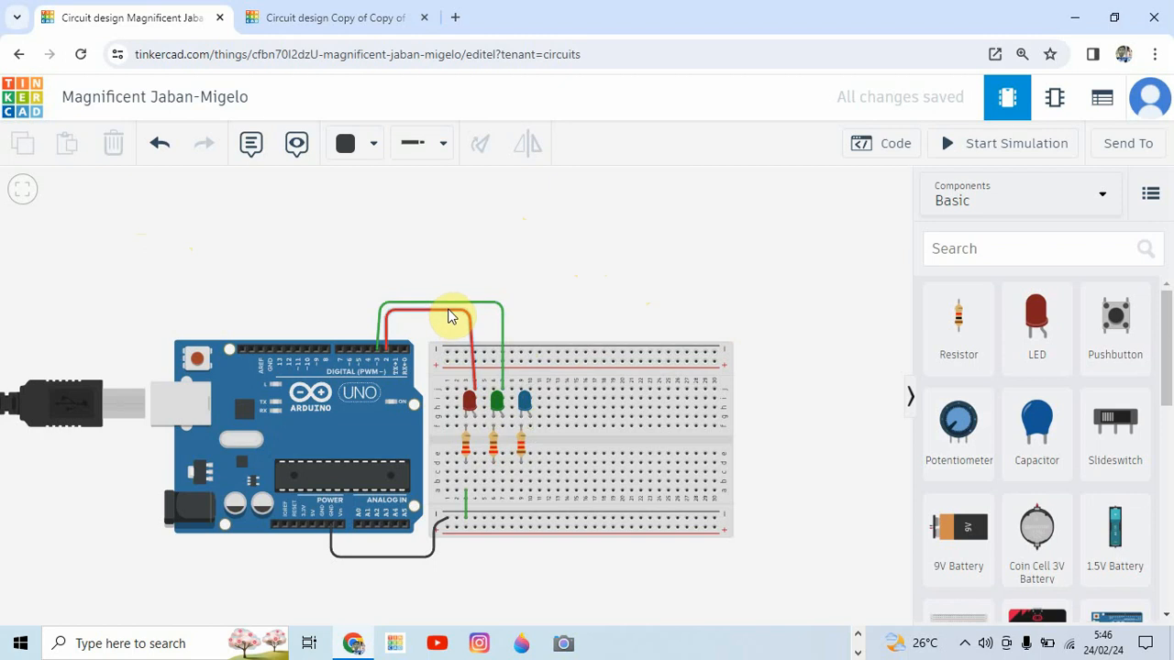
Delete the resistor in column 9 below the blue LED
click(523, 449)
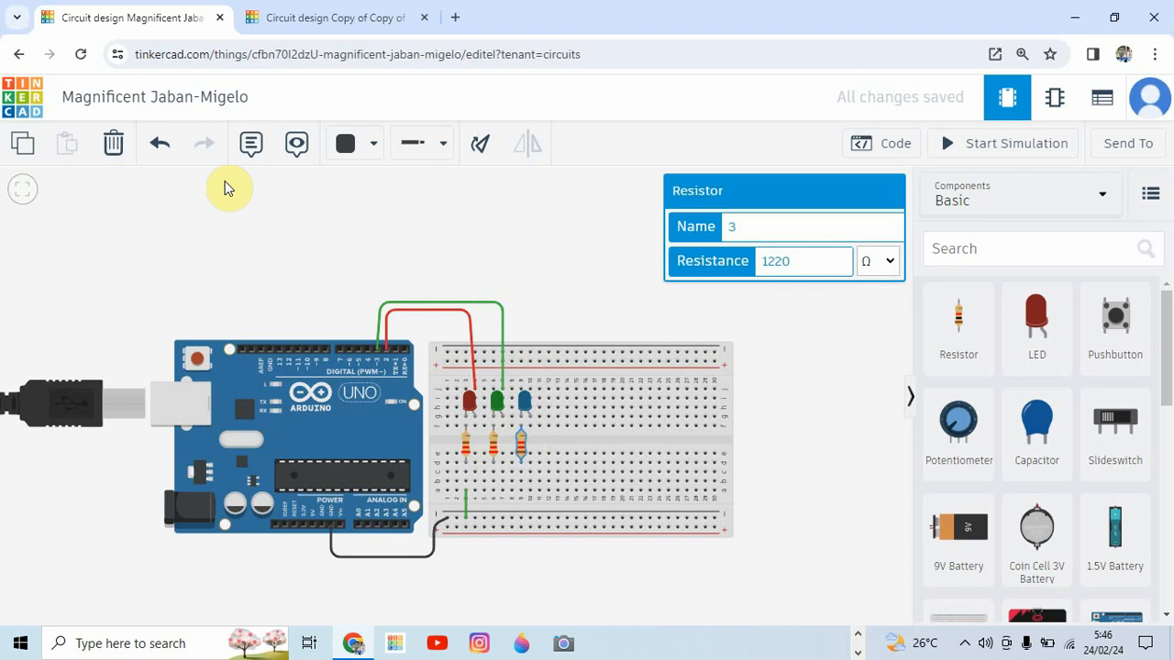
click(114, 145)
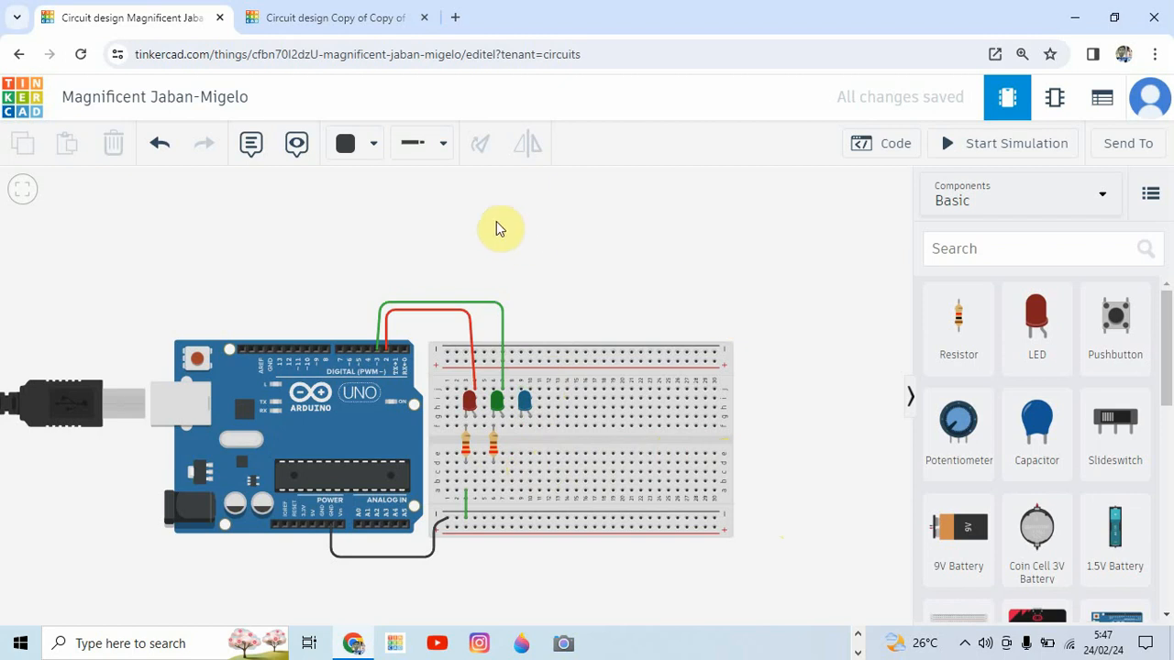
Examine the wiring of the completed While Loop reference circuit and return to the circuit under construction
click(371, 25)
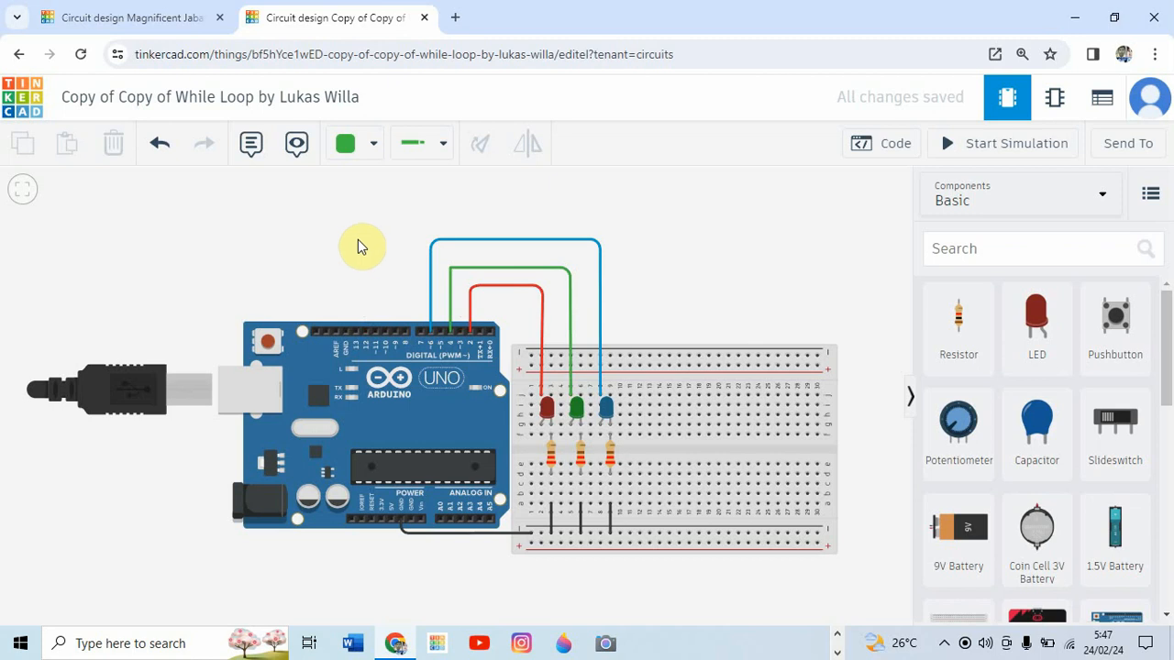
drag(363, 251, 169, 256)
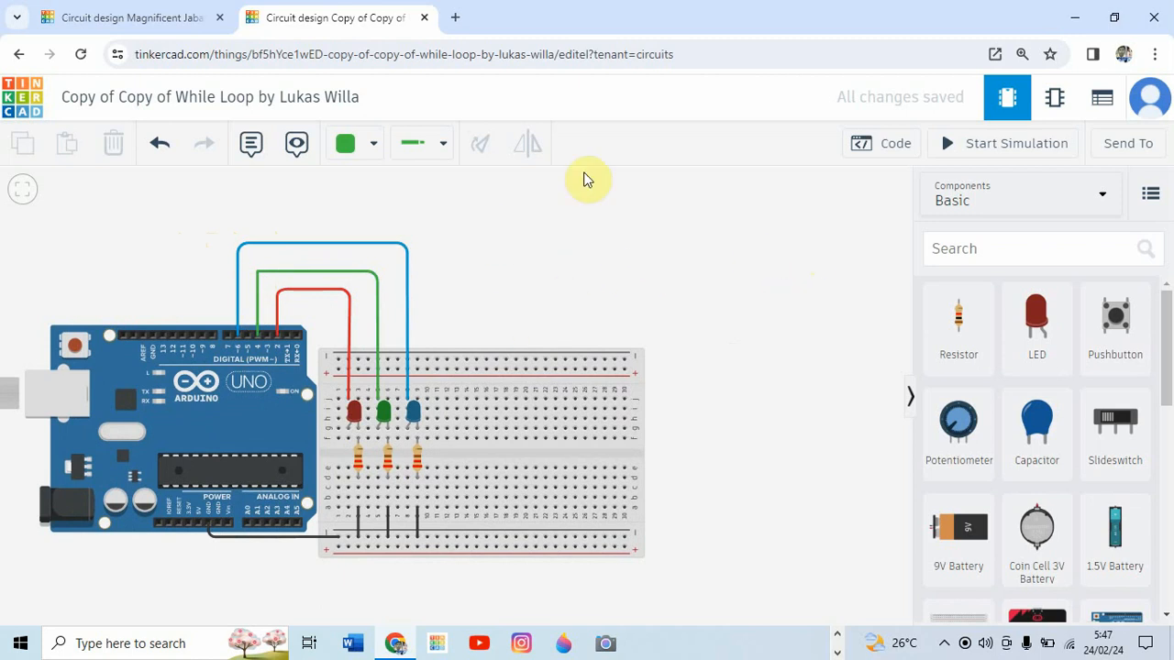
click(154, 19)
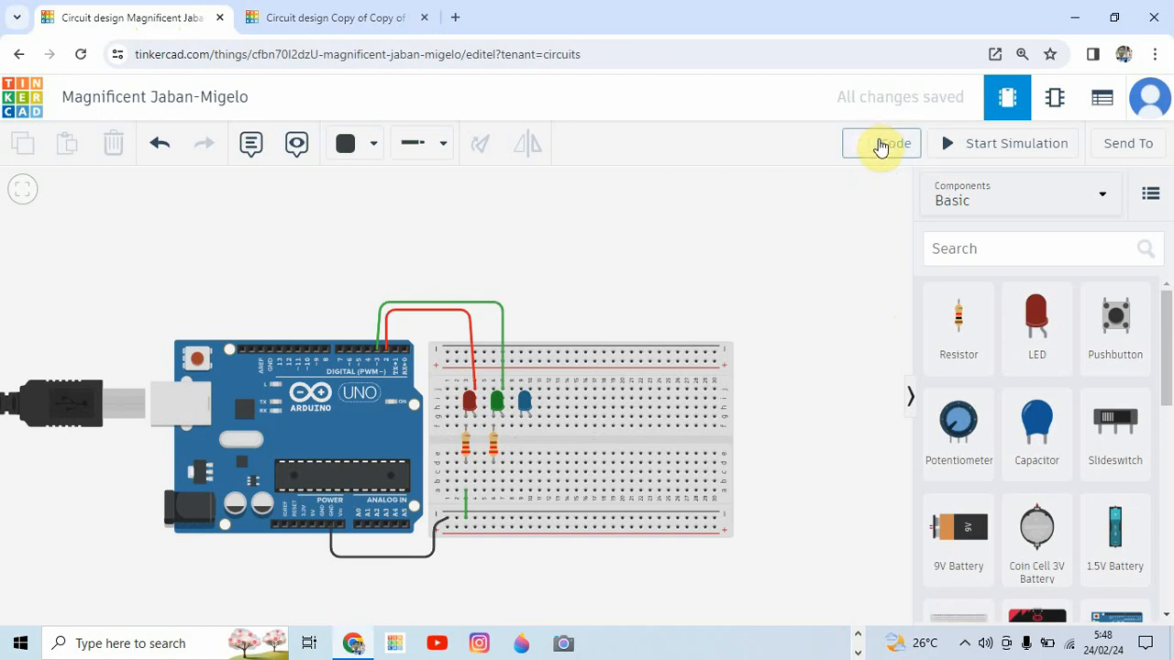
Open the Arduino's code and change the edit mode from Blocks to Text, accepting the loss of the blocks
click(880, 147)
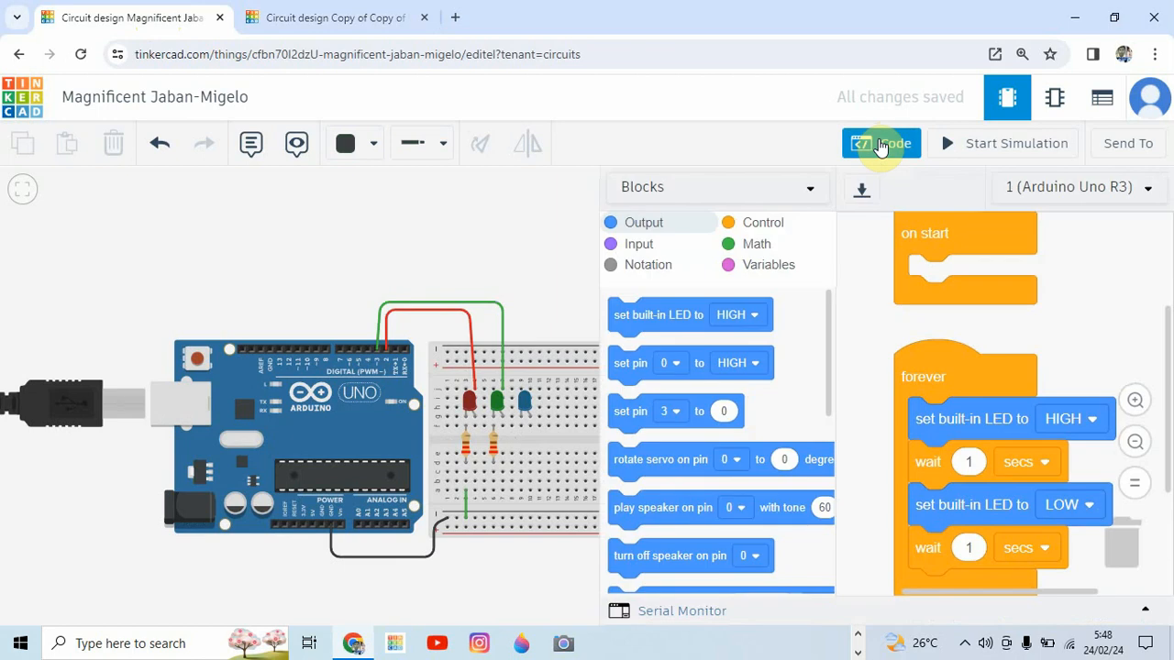
click(812, 195)
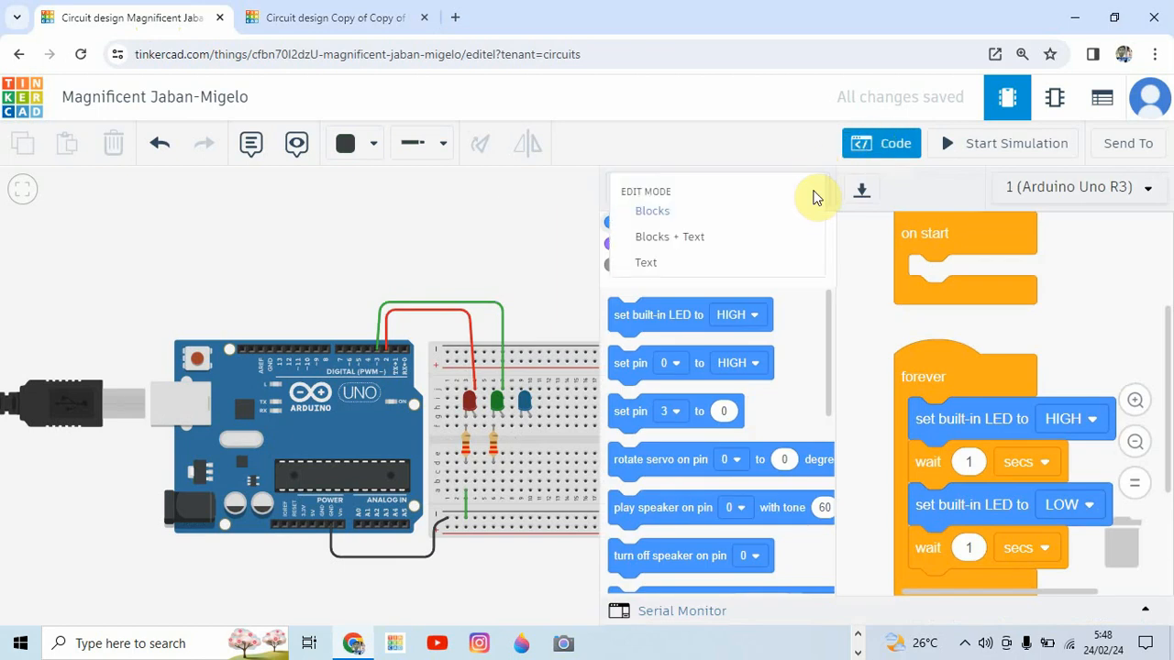
click(657, 264)
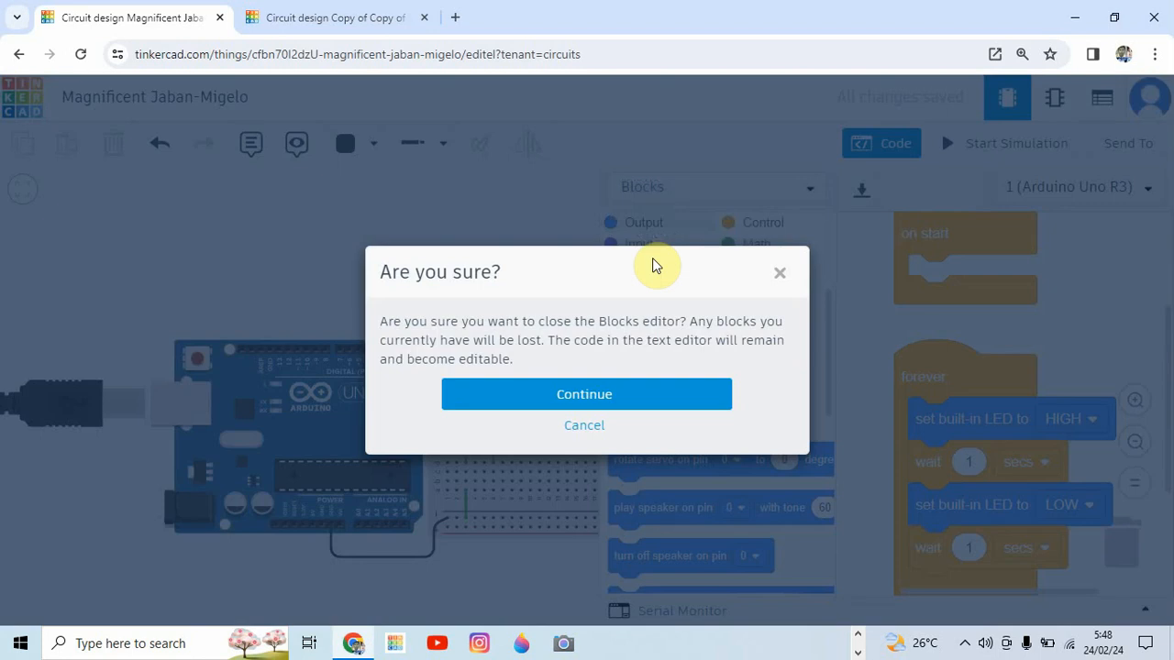
click(608, 401)
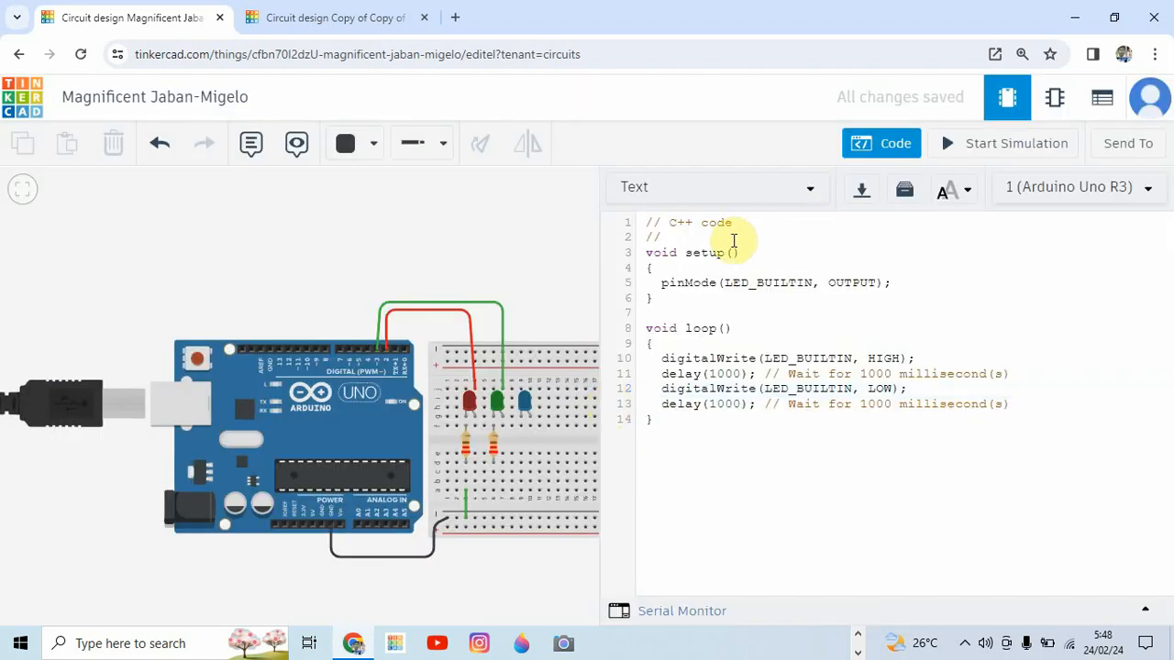
click(671, 240)
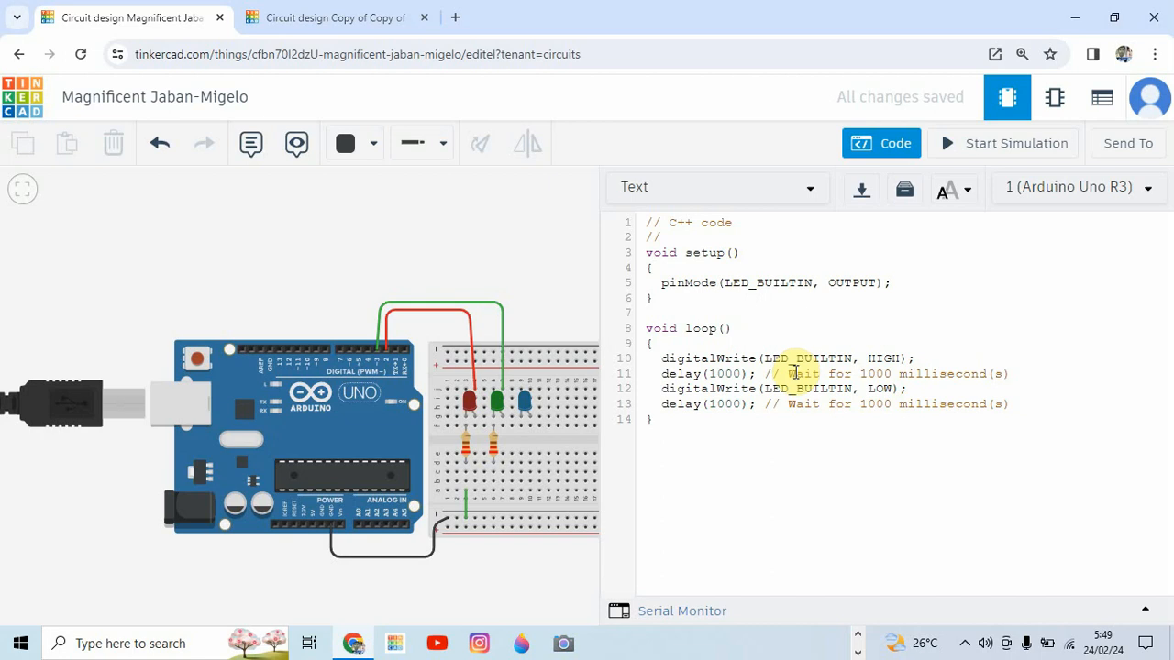
click(610, 330)
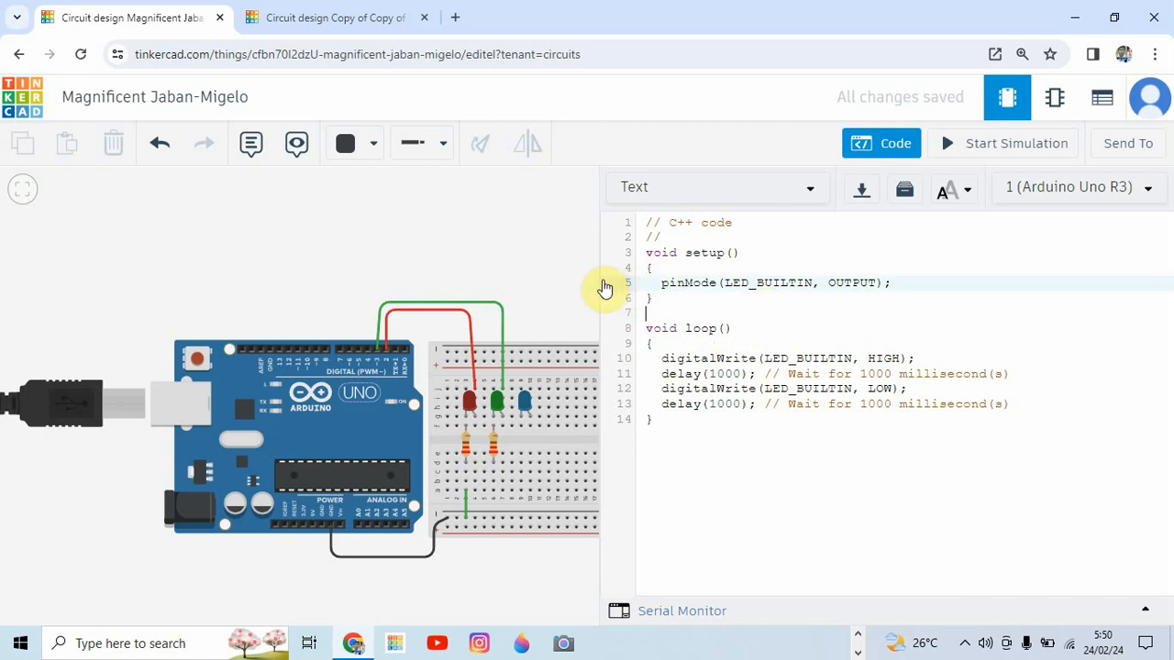
In the code of the completed While Loop circuit, enter the opening brace after void loop () and its closing brace on line 38
click(337, 22)
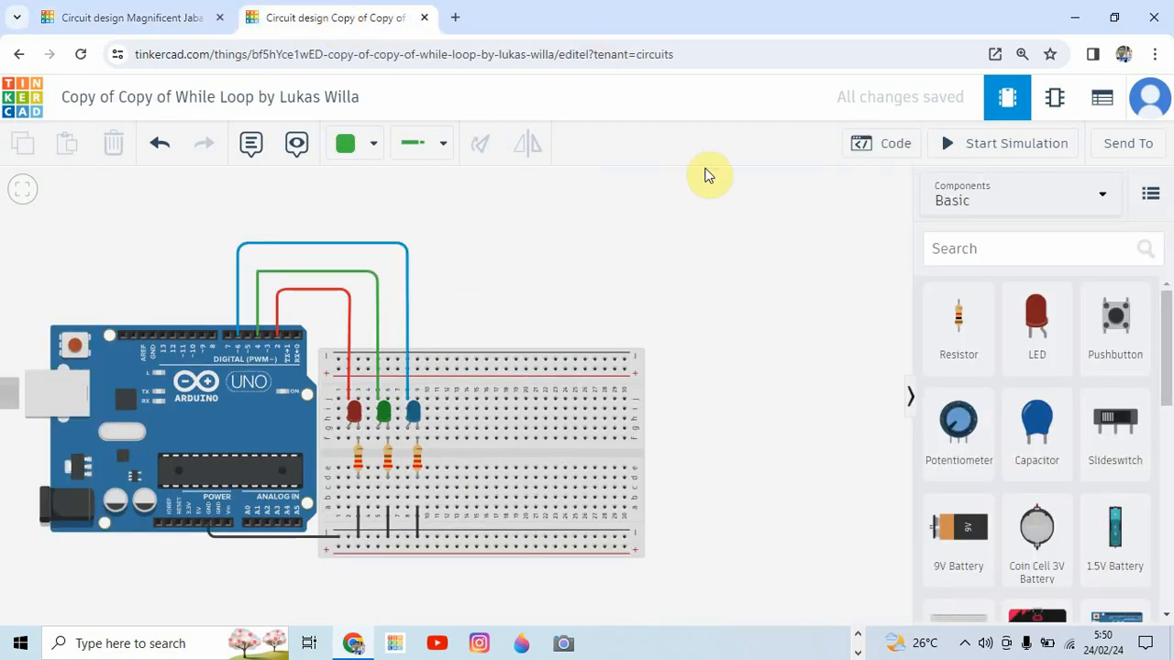
click(896, 155)
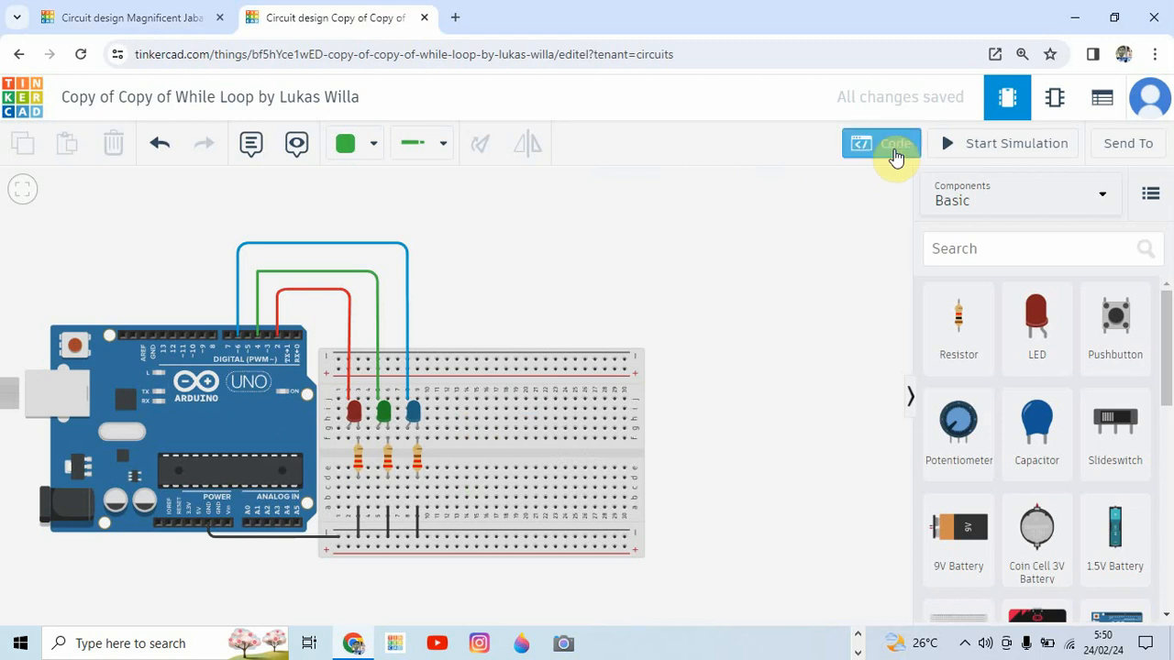
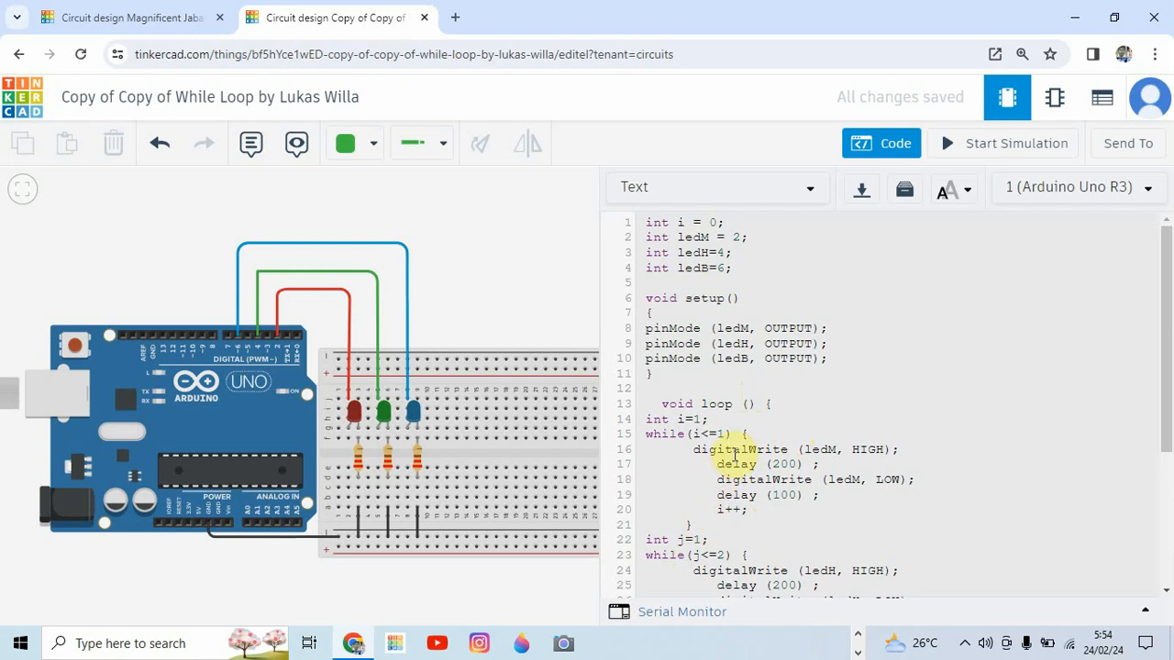
click(770, 404)
text({)
click(1166, 594)
click(1166, 594)
click(1165, 594)
click(1166, 595)
click(1166, 595)
click(1166, 595)
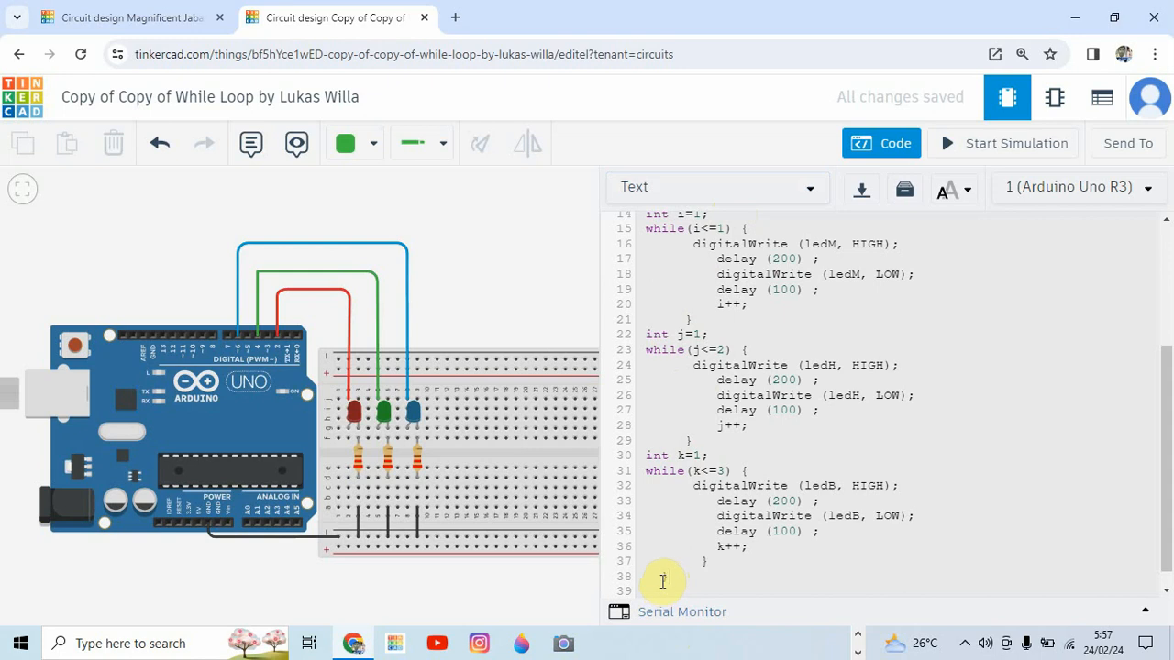
text(})
Run the simulation of the three-LED circuit, dismissing the code error report before restarting it, and close the debugger help
click(999, 152)
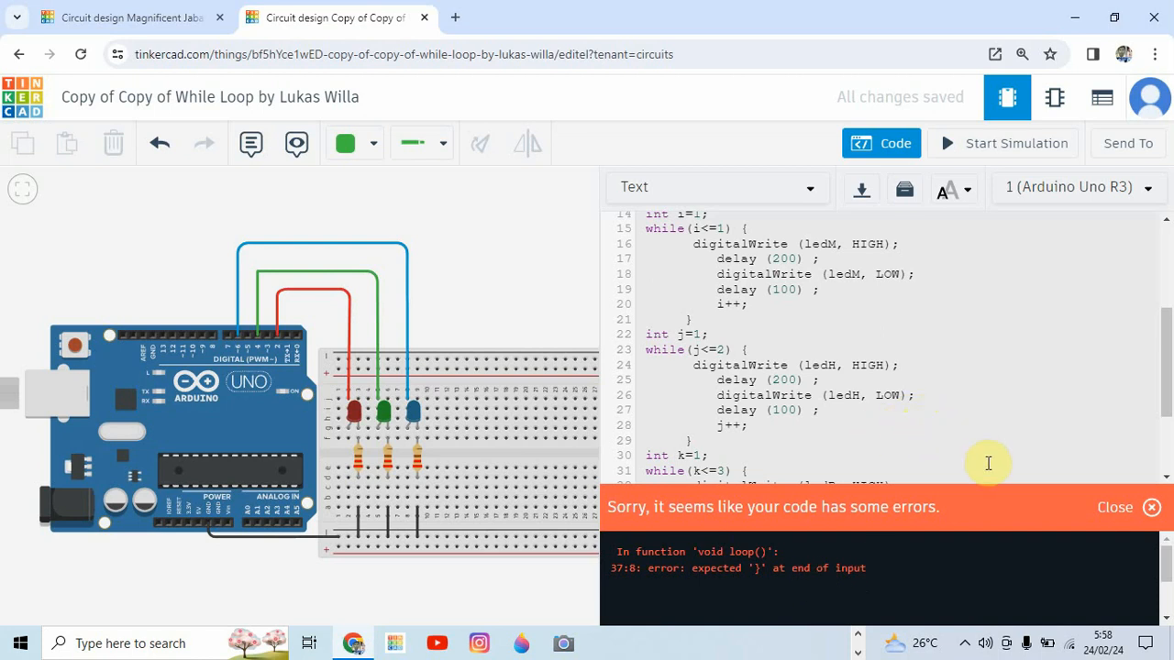
click(1152, 510)
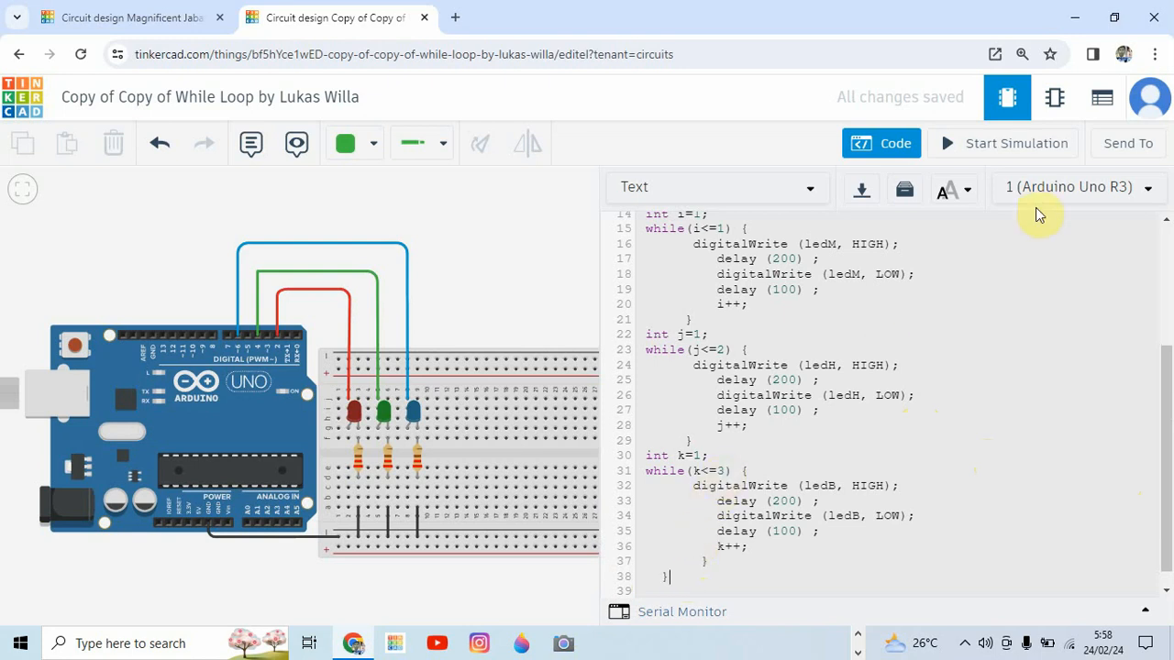
click(1027, 145)
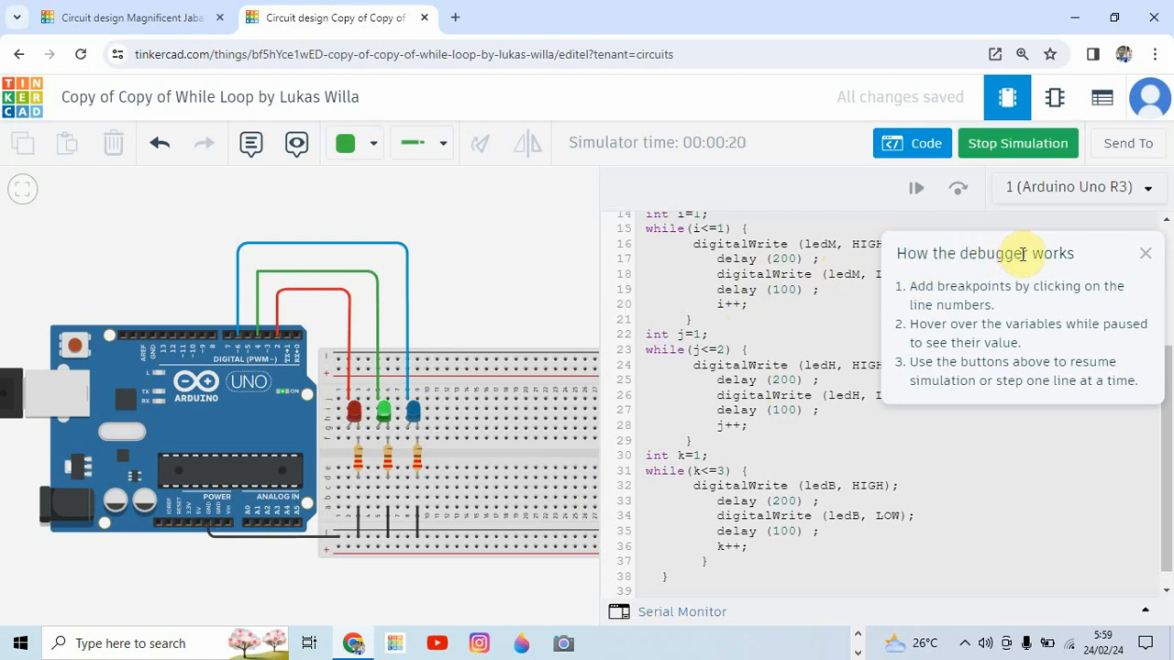
click(1145, 257)
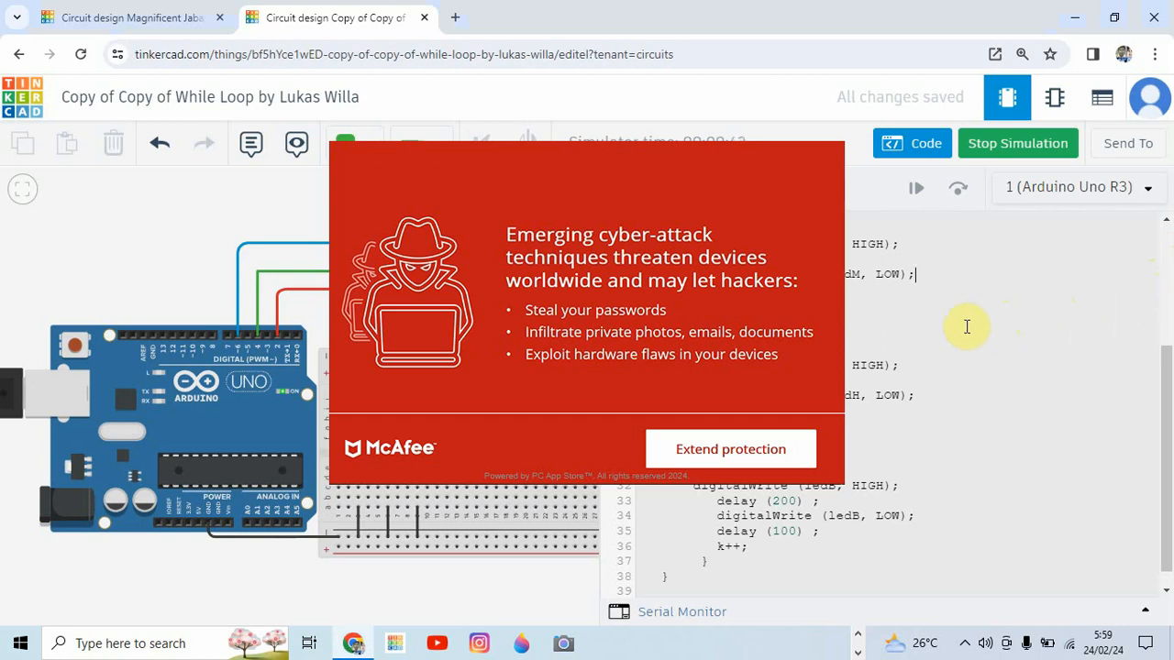
click(794, 443)
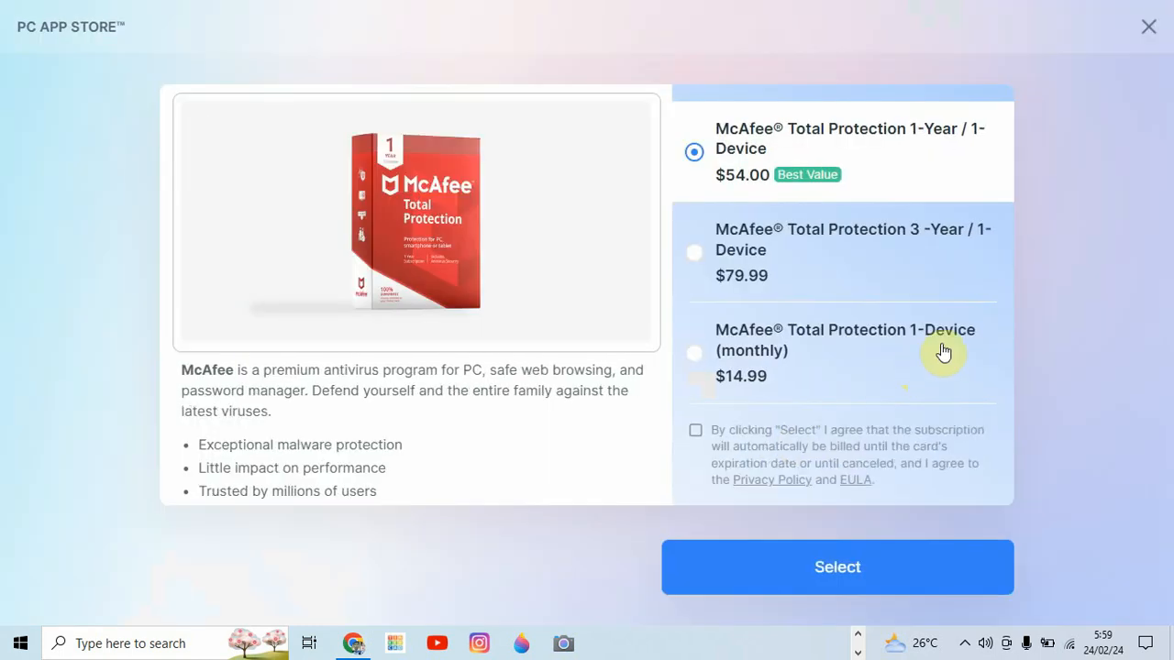
click(1149, 35)
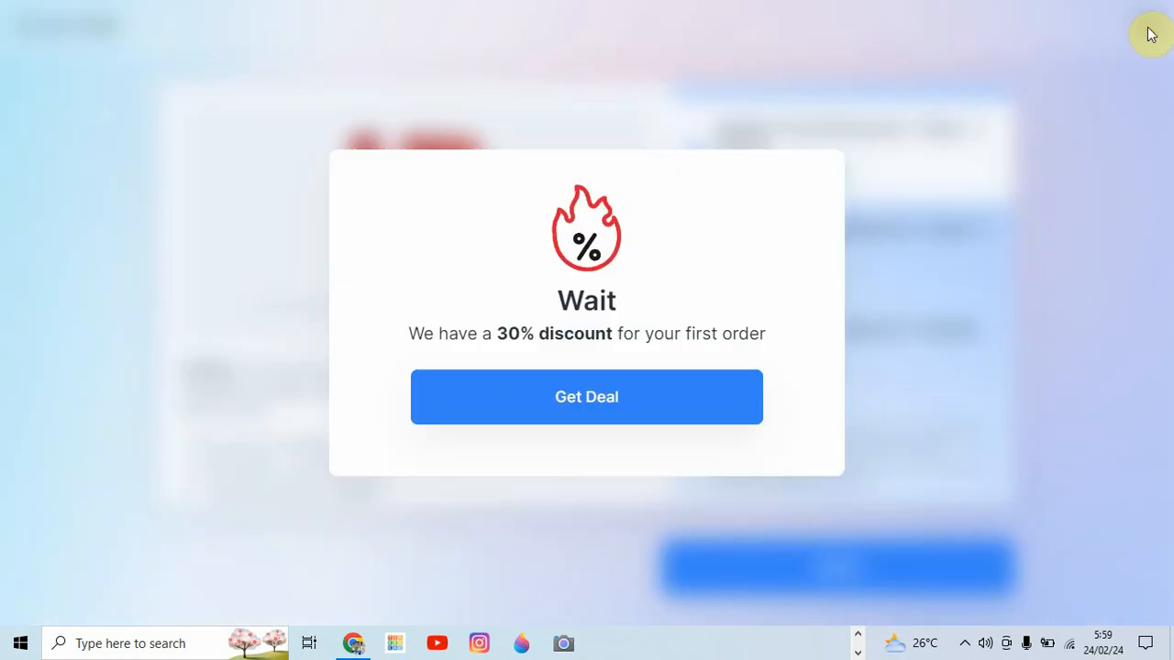
click(663, 402)
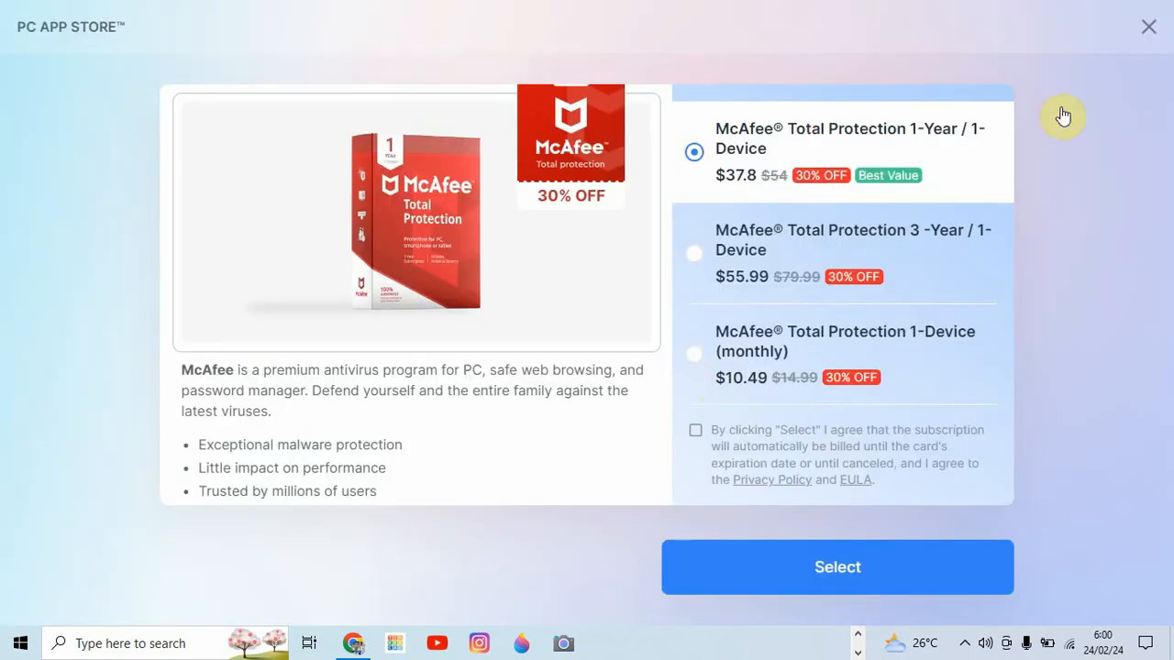
click(1146, 29)
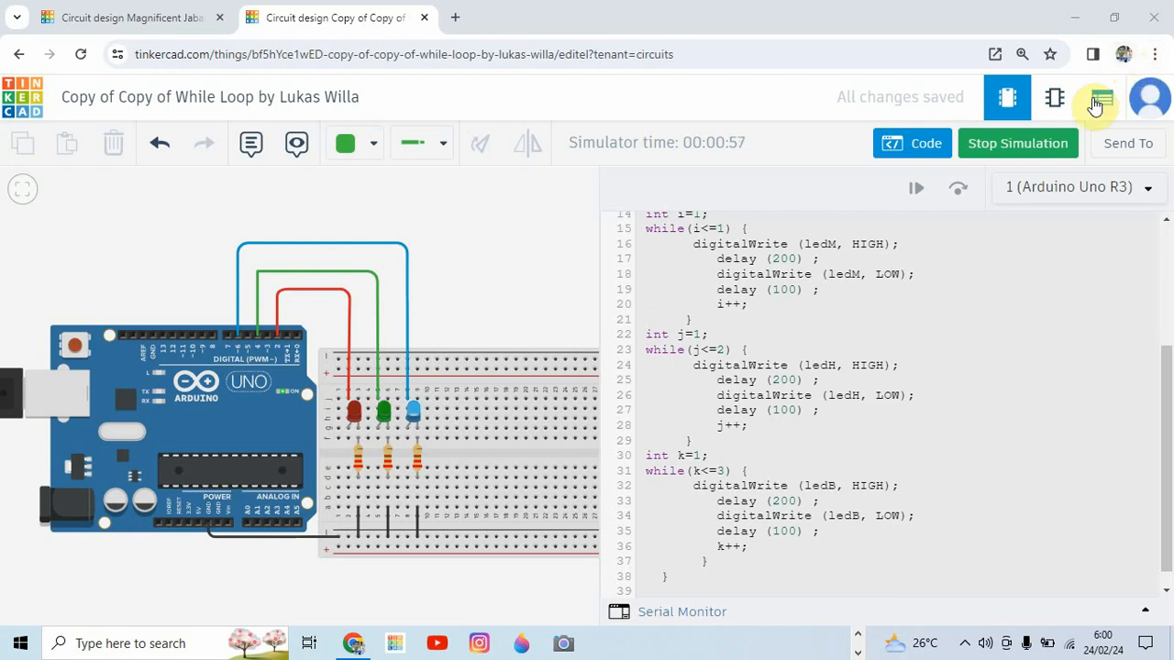
Stop the running simulation of the While Loop circuit
click(1032, 143)
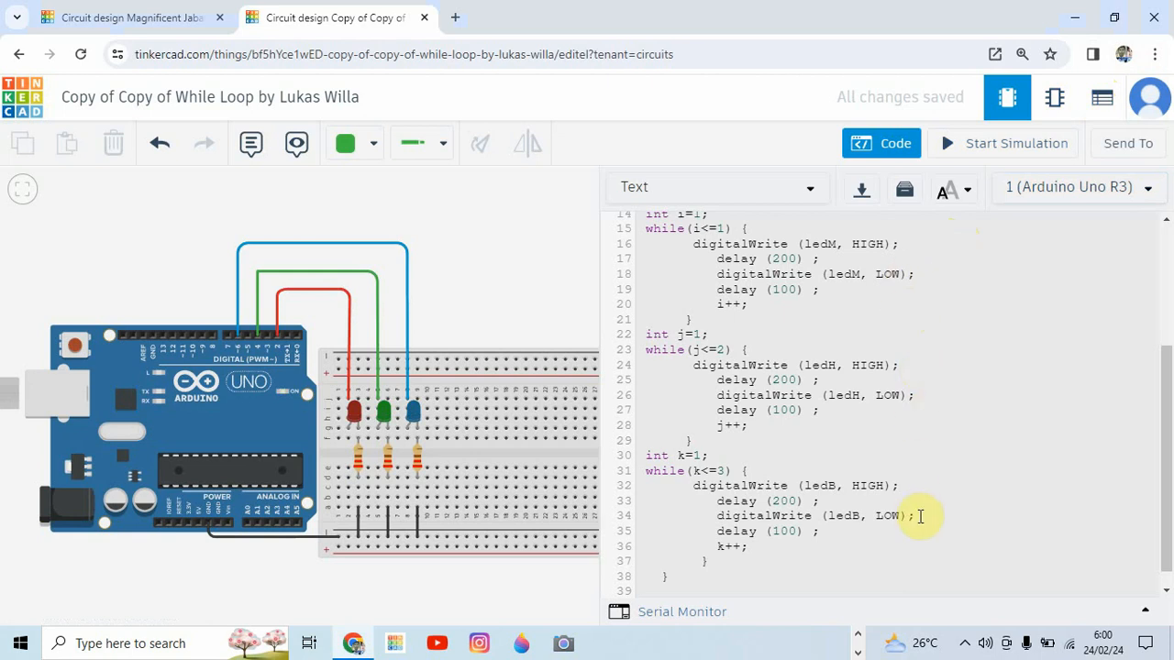
click(860, 640)
click(861, 639)
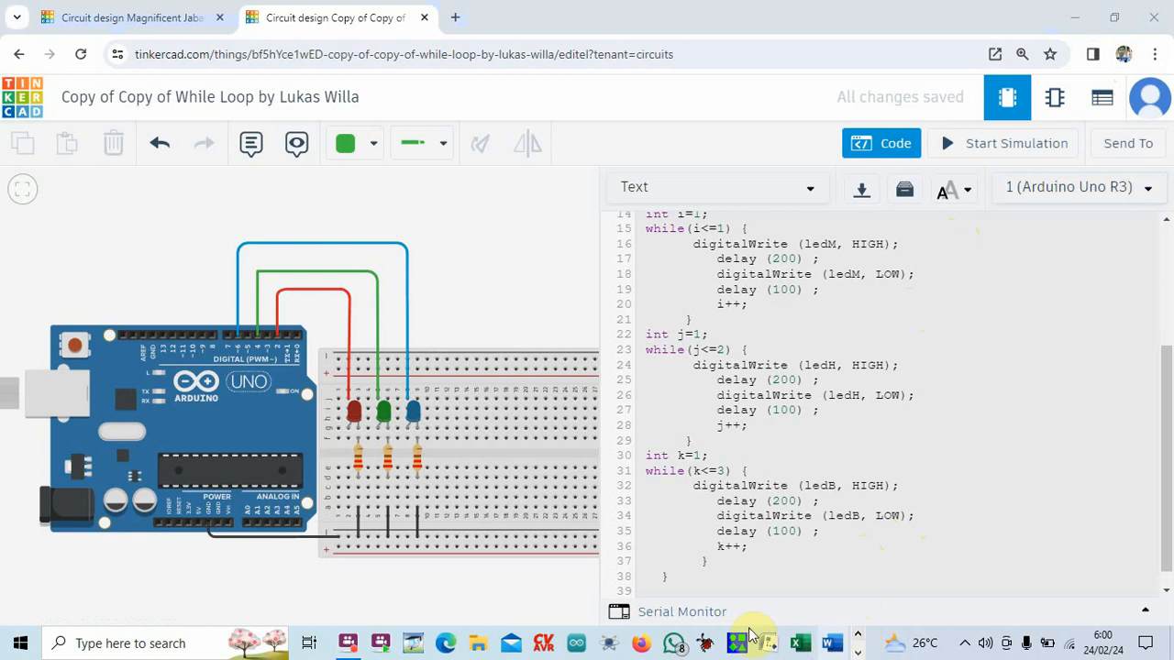
click(347, 642)
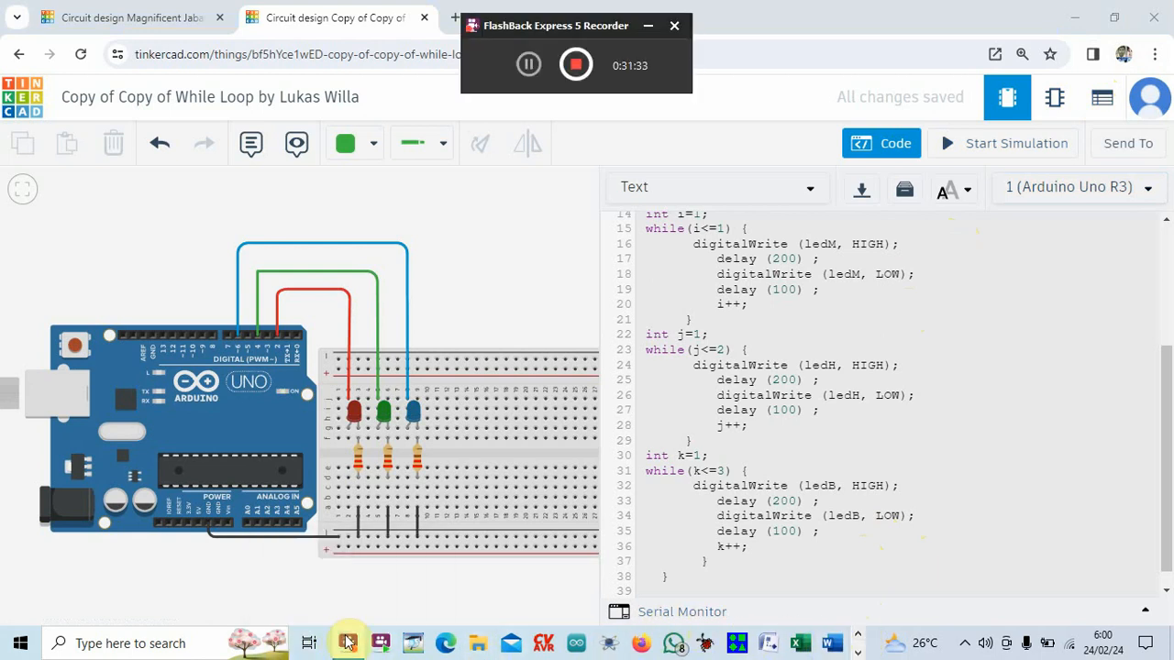